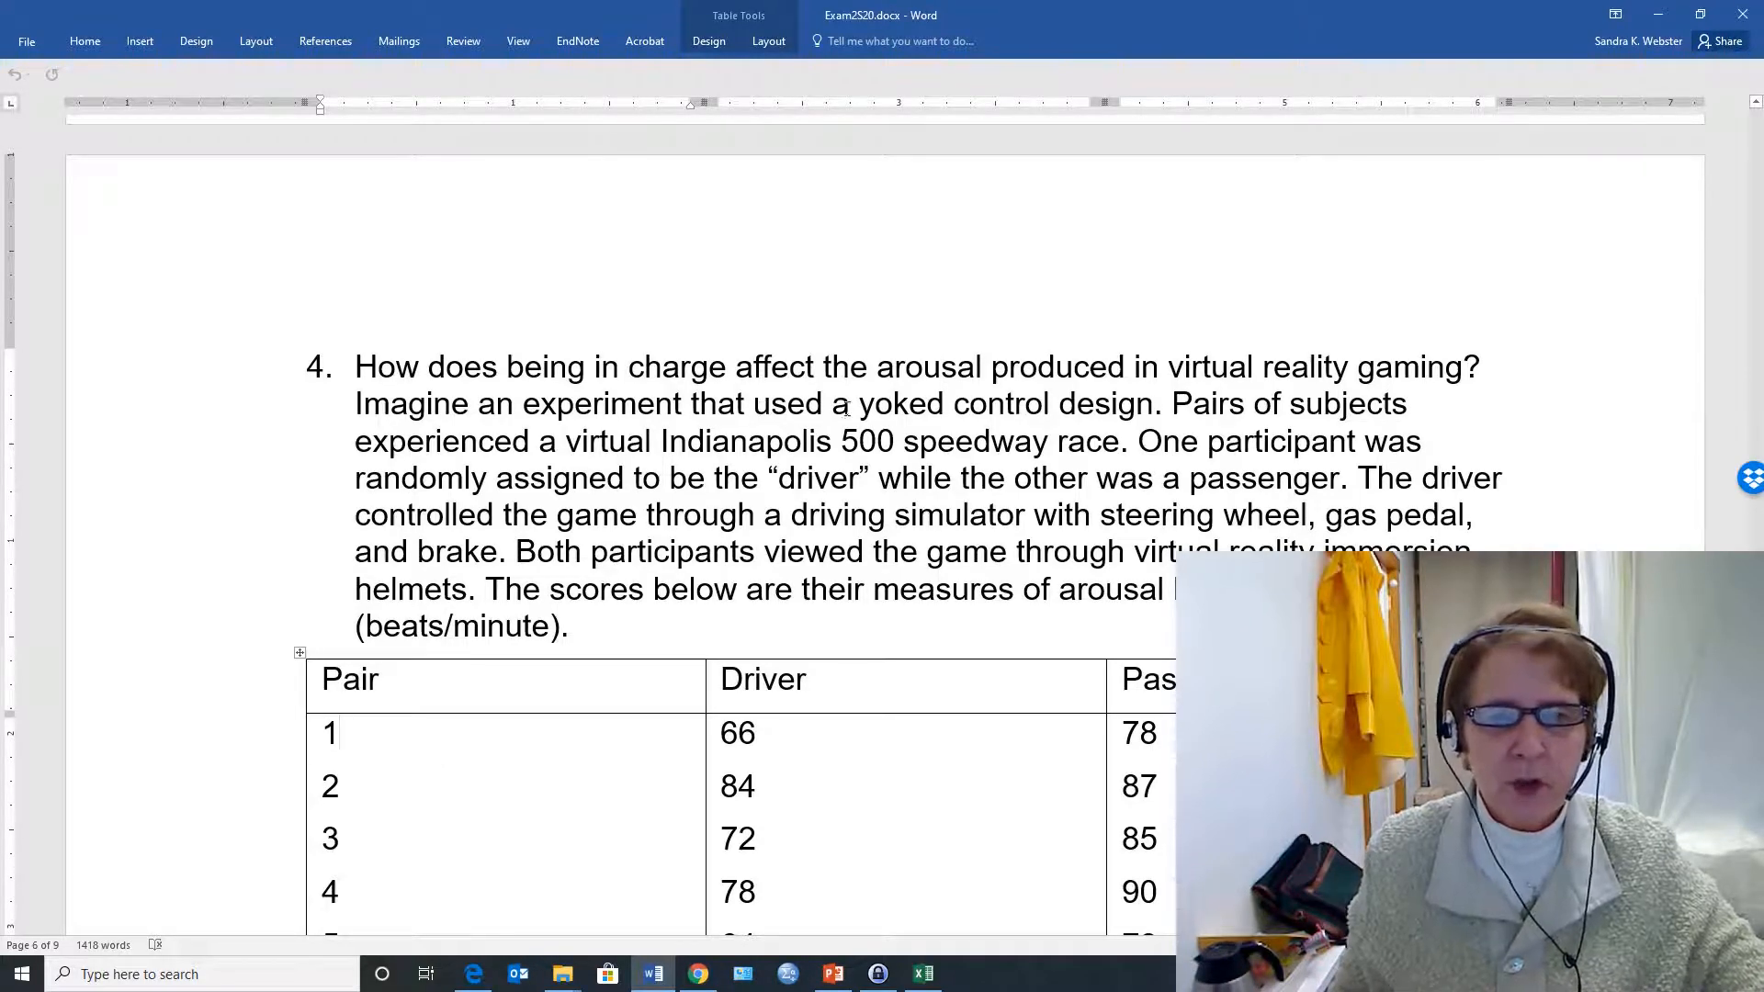
Read question 4 about the yoked control design and examine its table of Driver and Passenger heart rates
{"action": "left_click_drag", "start_coordinate": [829, 405], "coordinate": [1152, 410]}
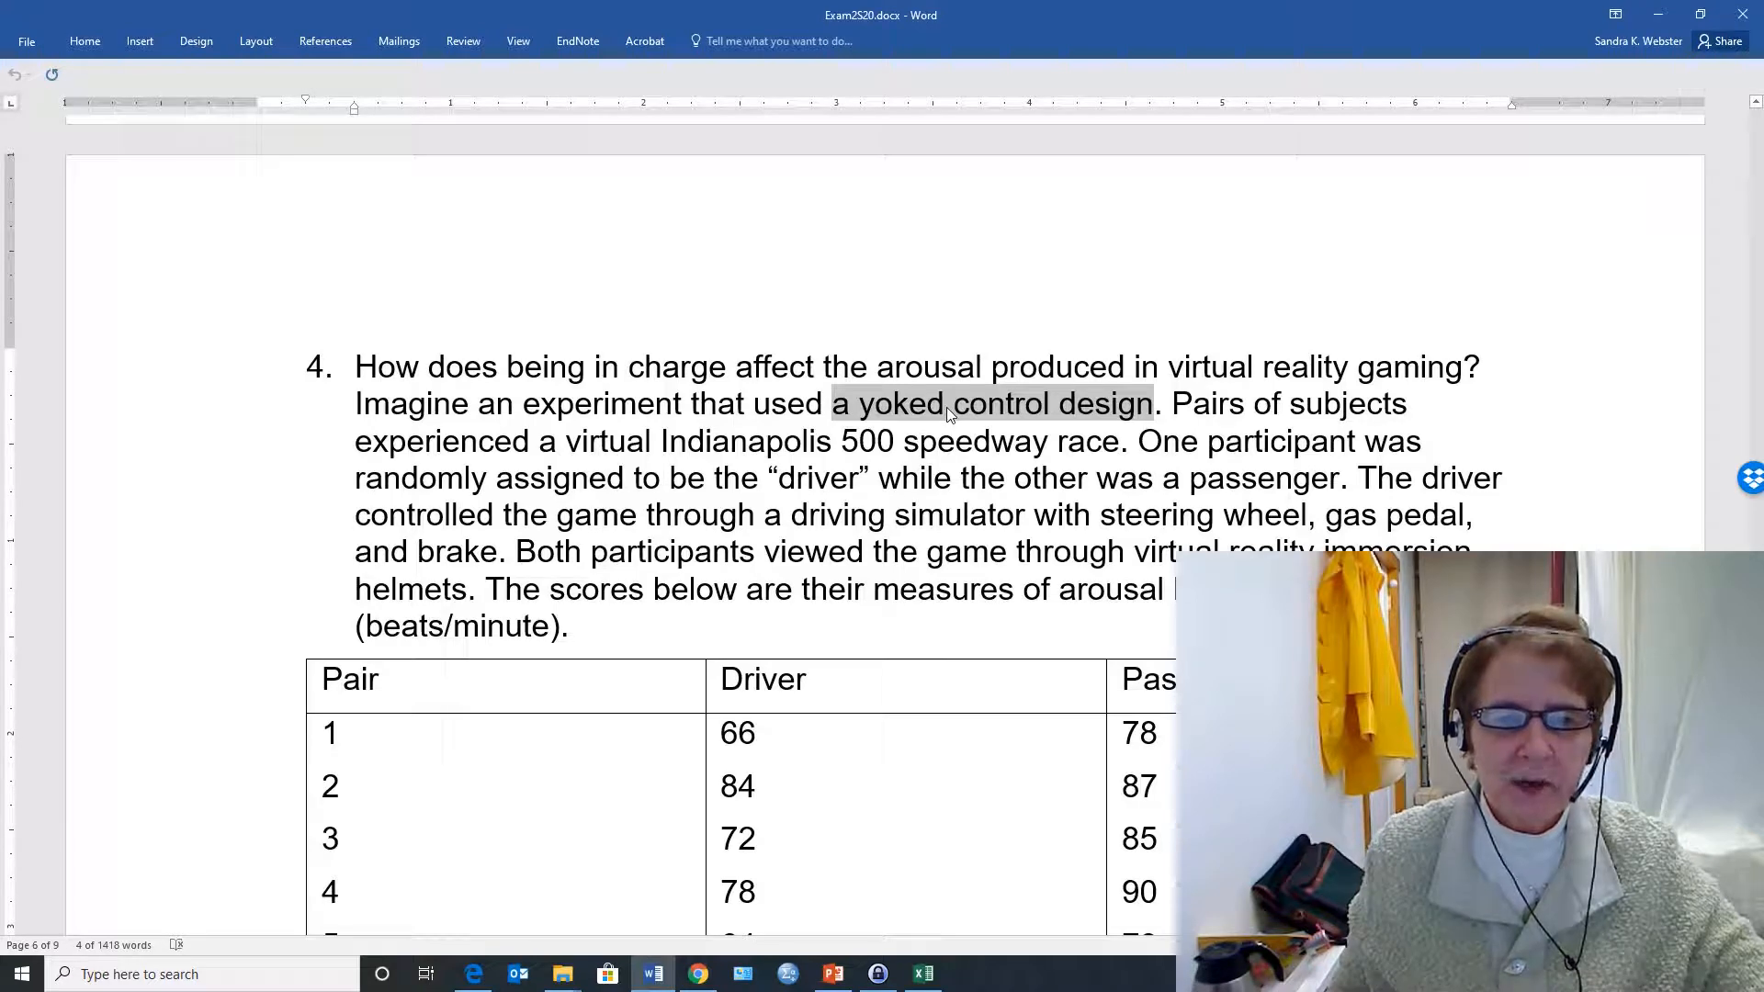
{"action": "left_click", "coordinate": [1175, 402]}
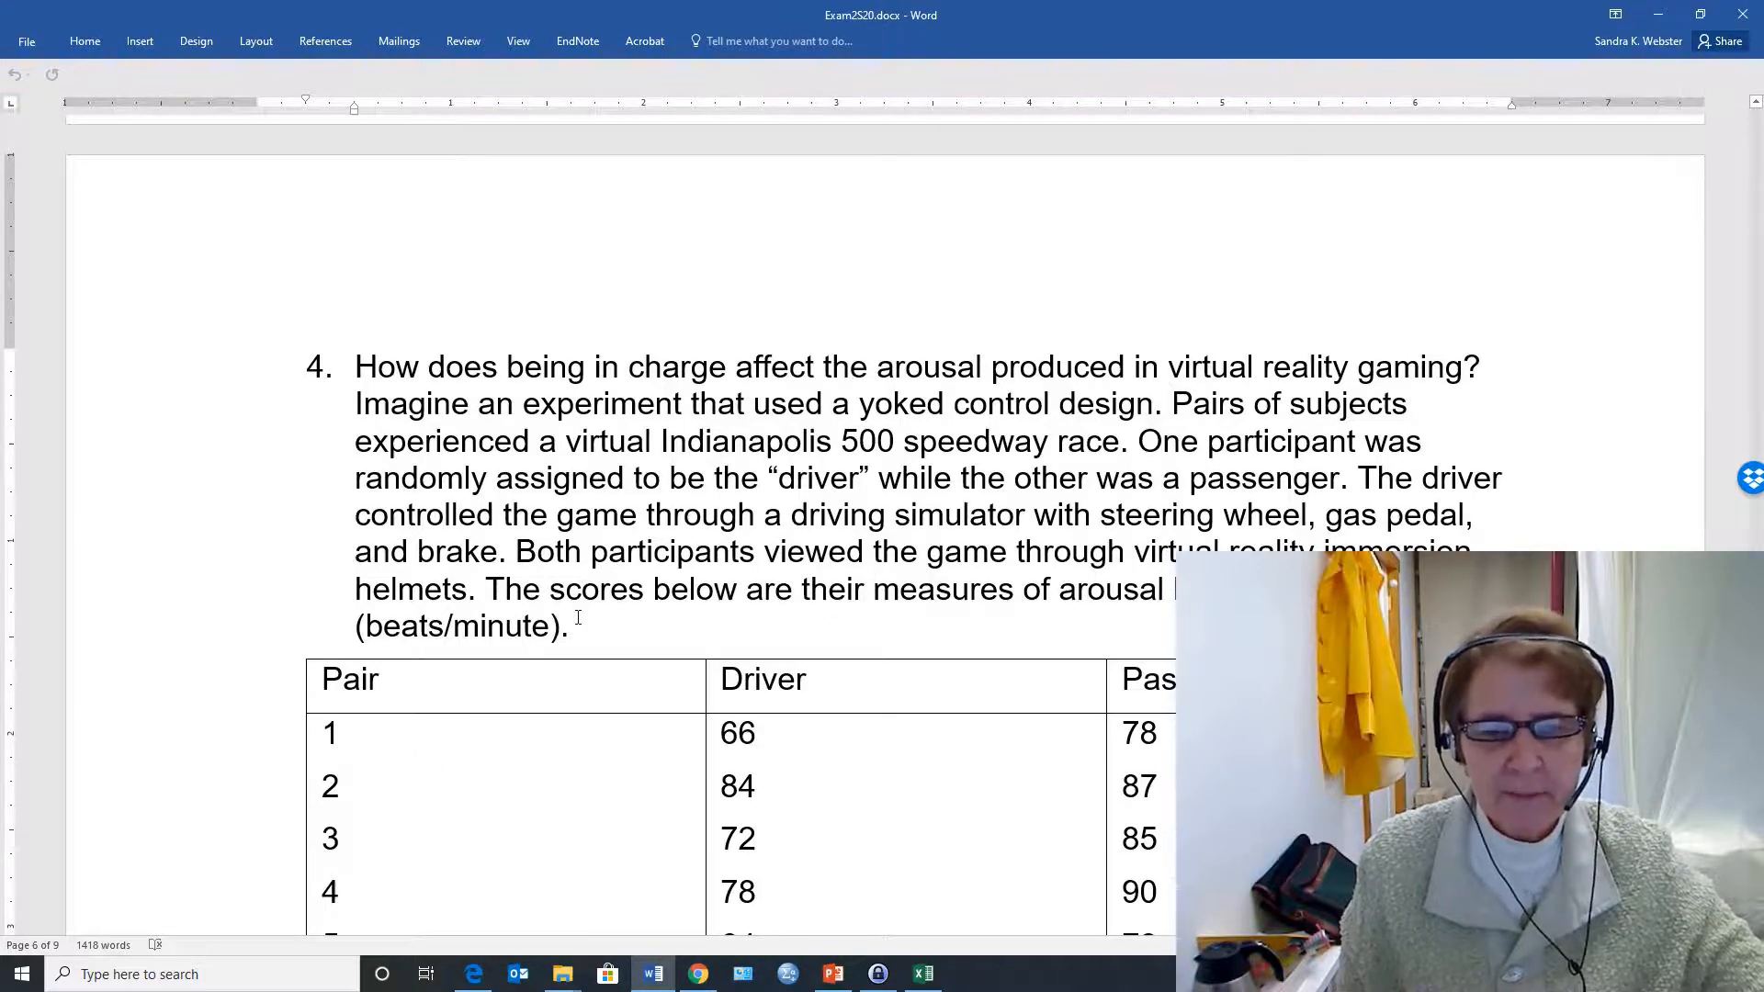
{"action": "scroll", "coordinate": [579, 616], "scroll_direction": "down", "scroll_amount": 3}
{"action": "scroll", "coordinate": [579, 615], "scroll_direction": "down", "scroll_amount": 1}
{"action": "scroll", "coordinate": [579, 616], "scroll_direction": "up", "scroll_amount": 3}
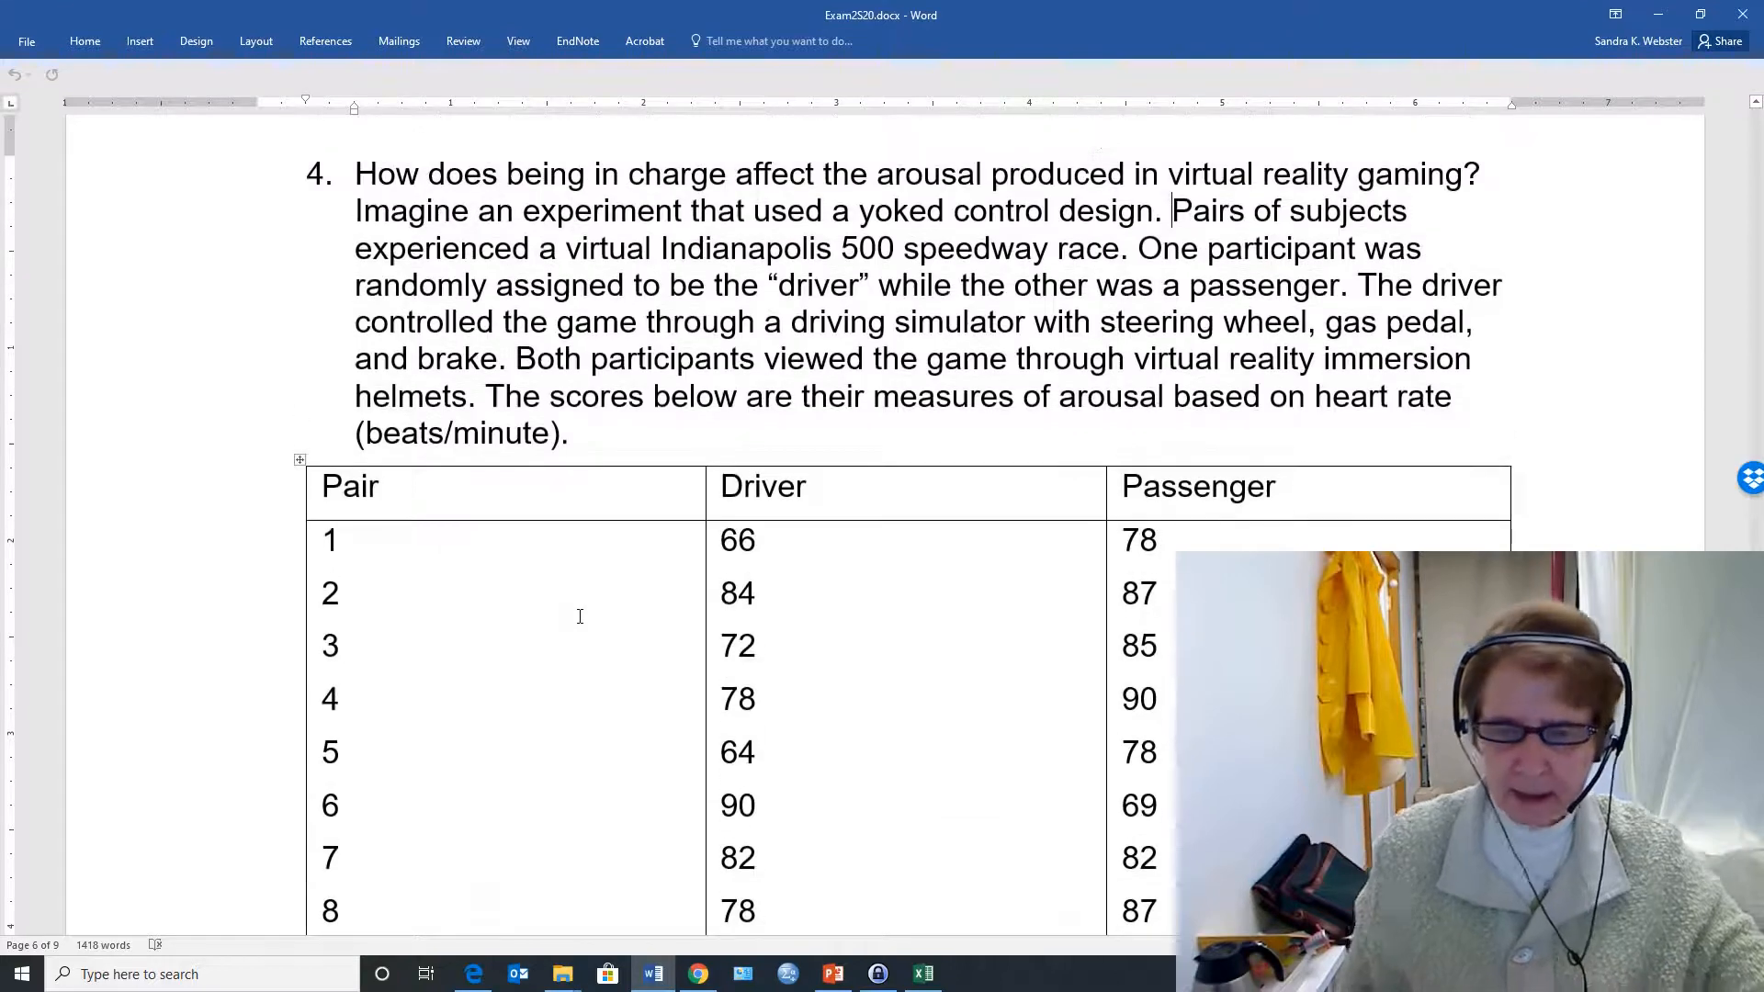
Switch to Excel and generate Descriptive Statistics for the Driver scores in B1:B11, including the label, with output at E2
{"action": "left_click", "coordinate": [923, 973]}
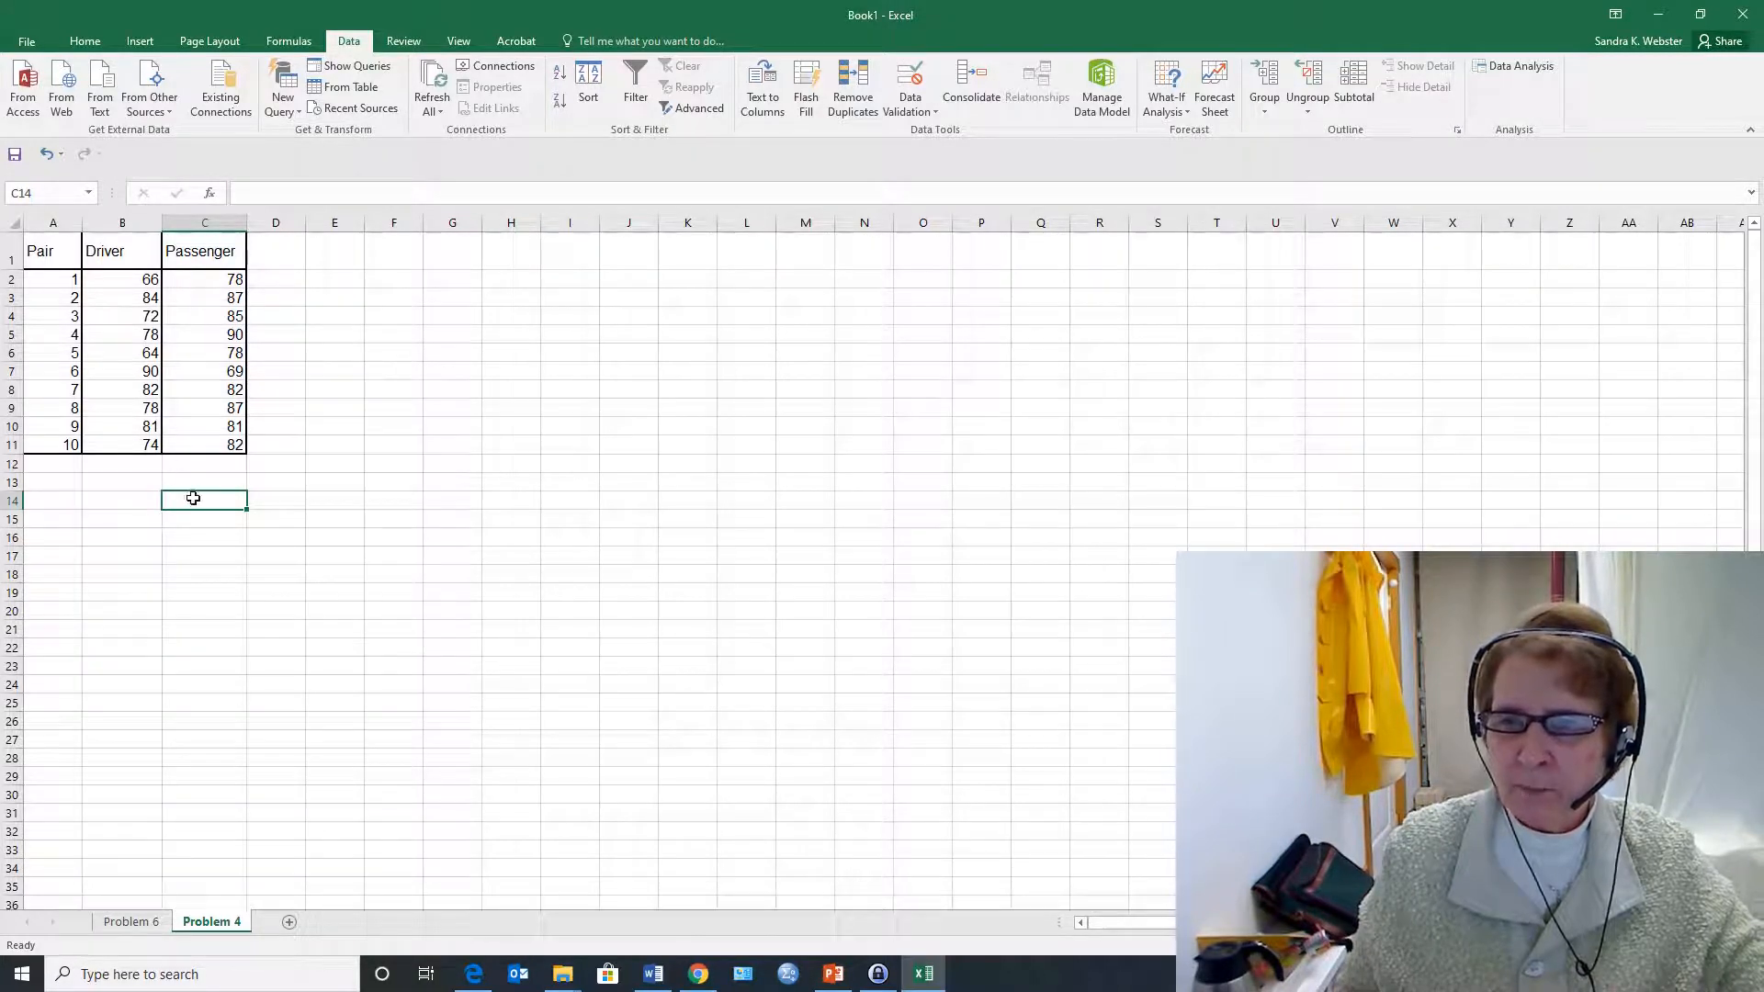
{"action": "left_click", "coordinate": [344, 282]}
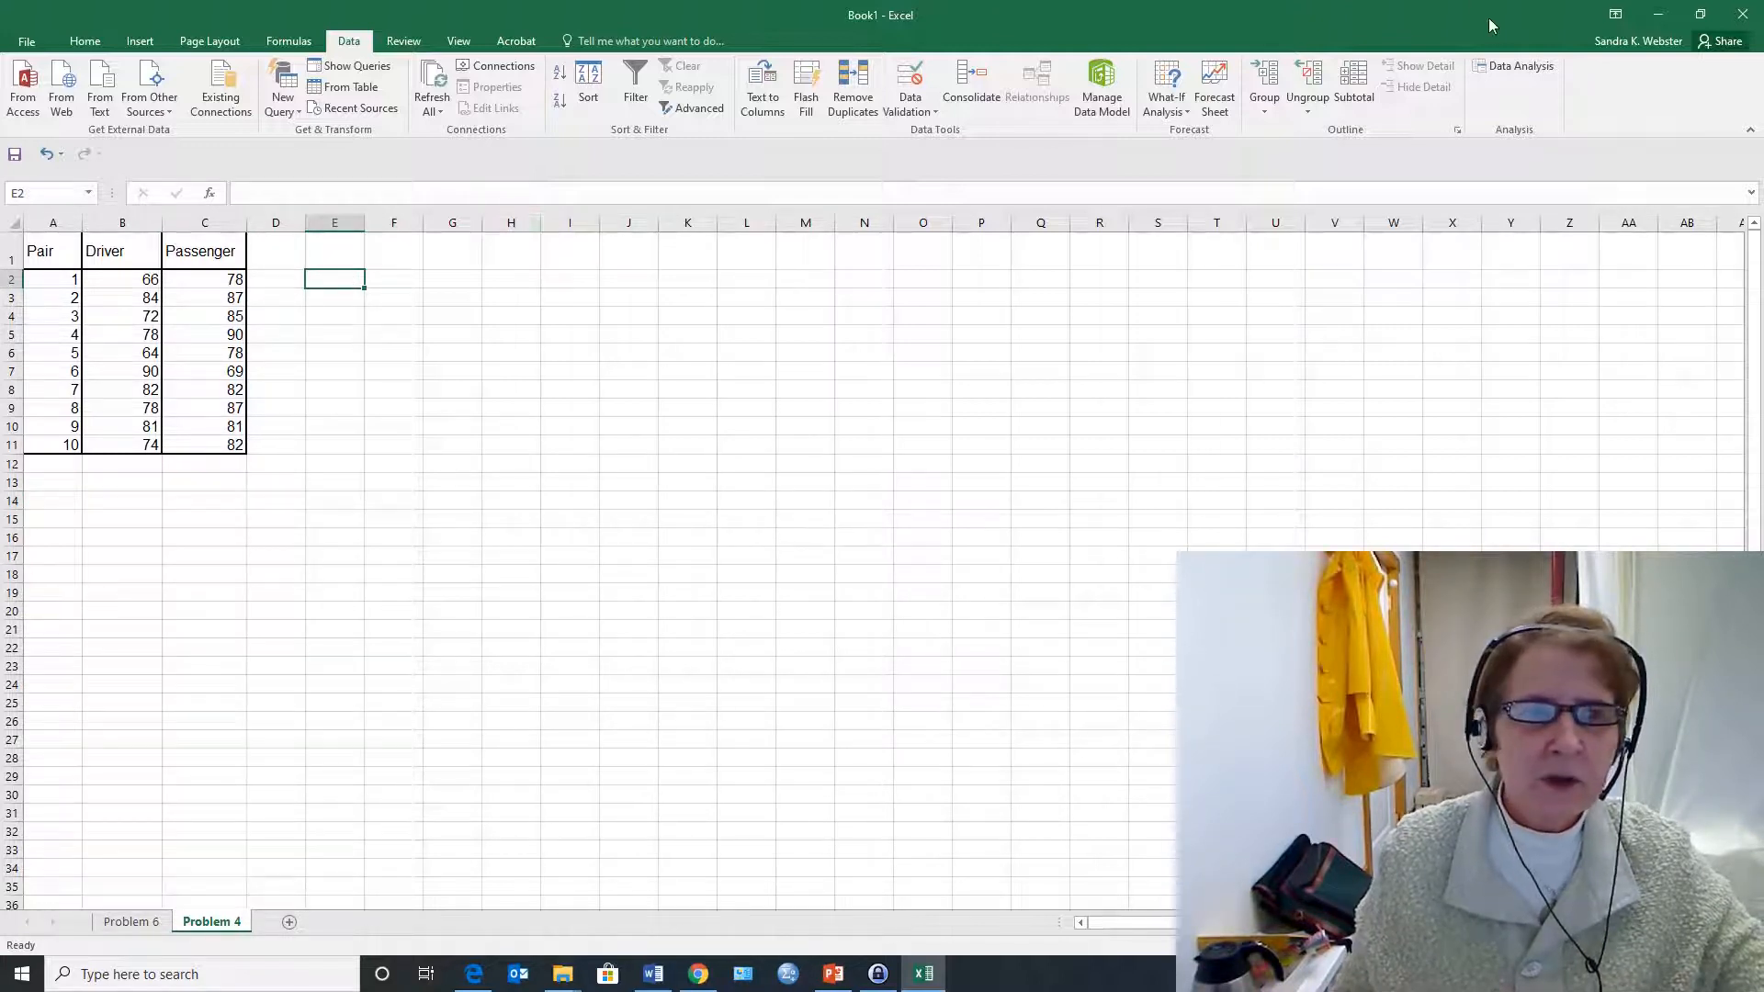
{"action": "left_click", "coordinate": [1508, 67]}
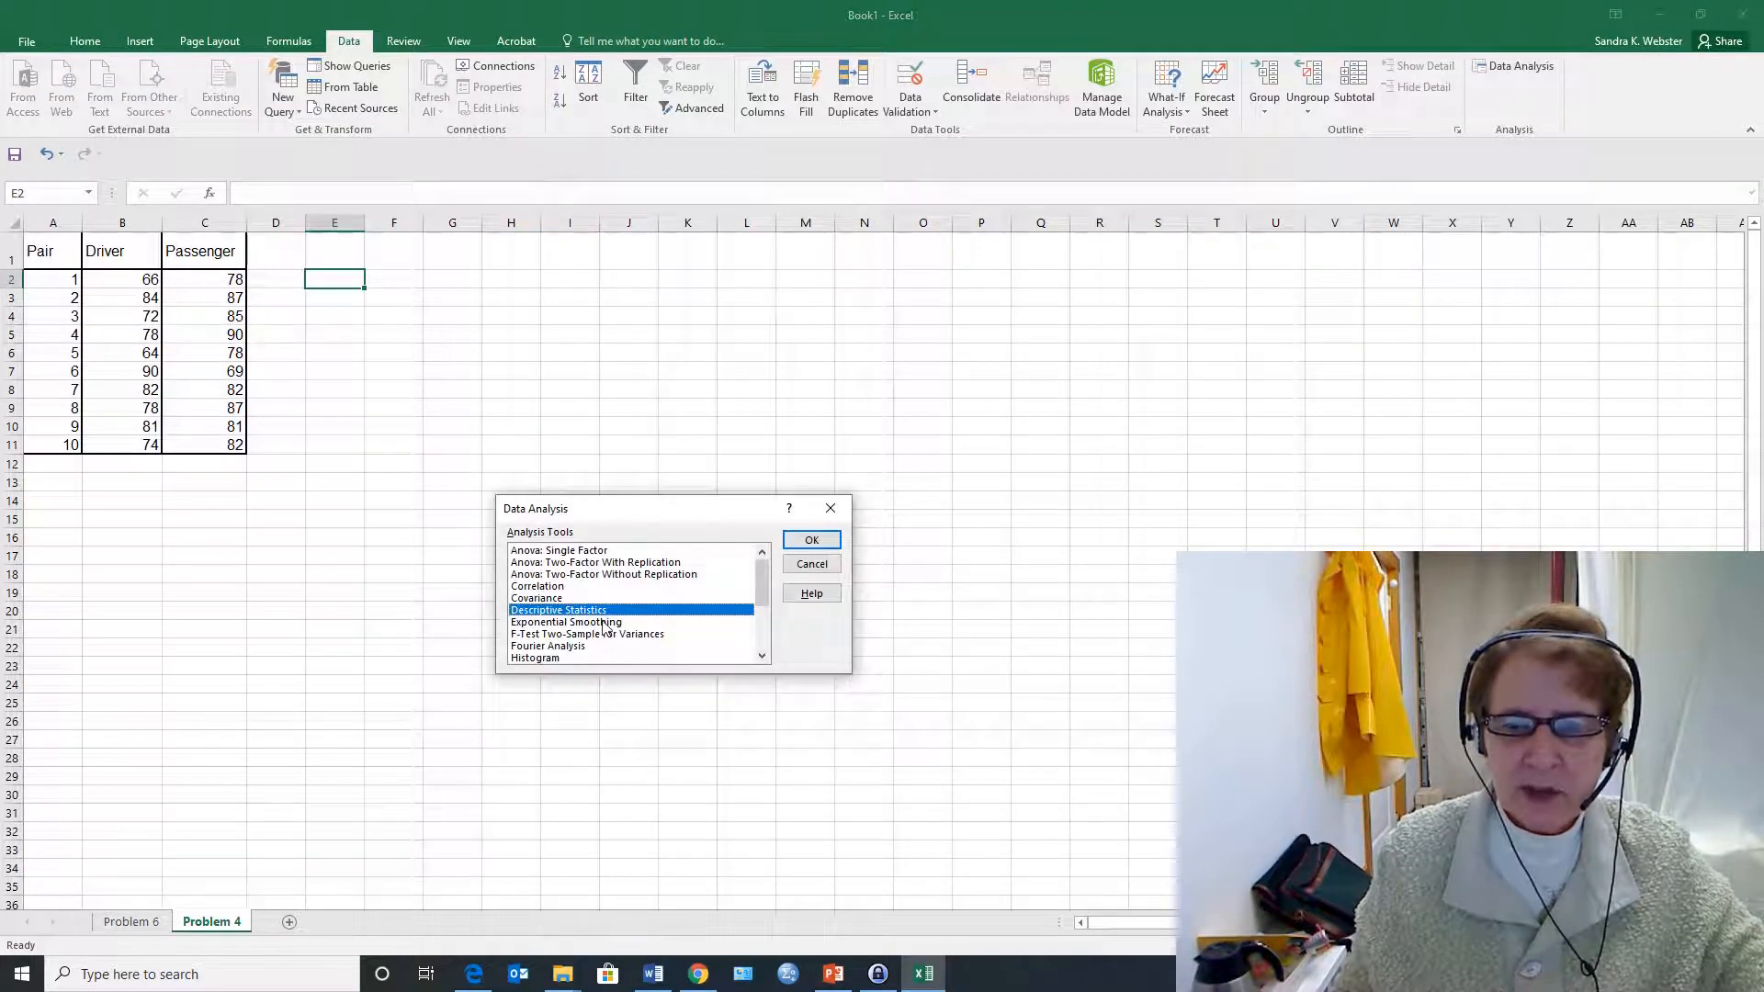
{"action": "left_click", "coordinate": [812, 541]}
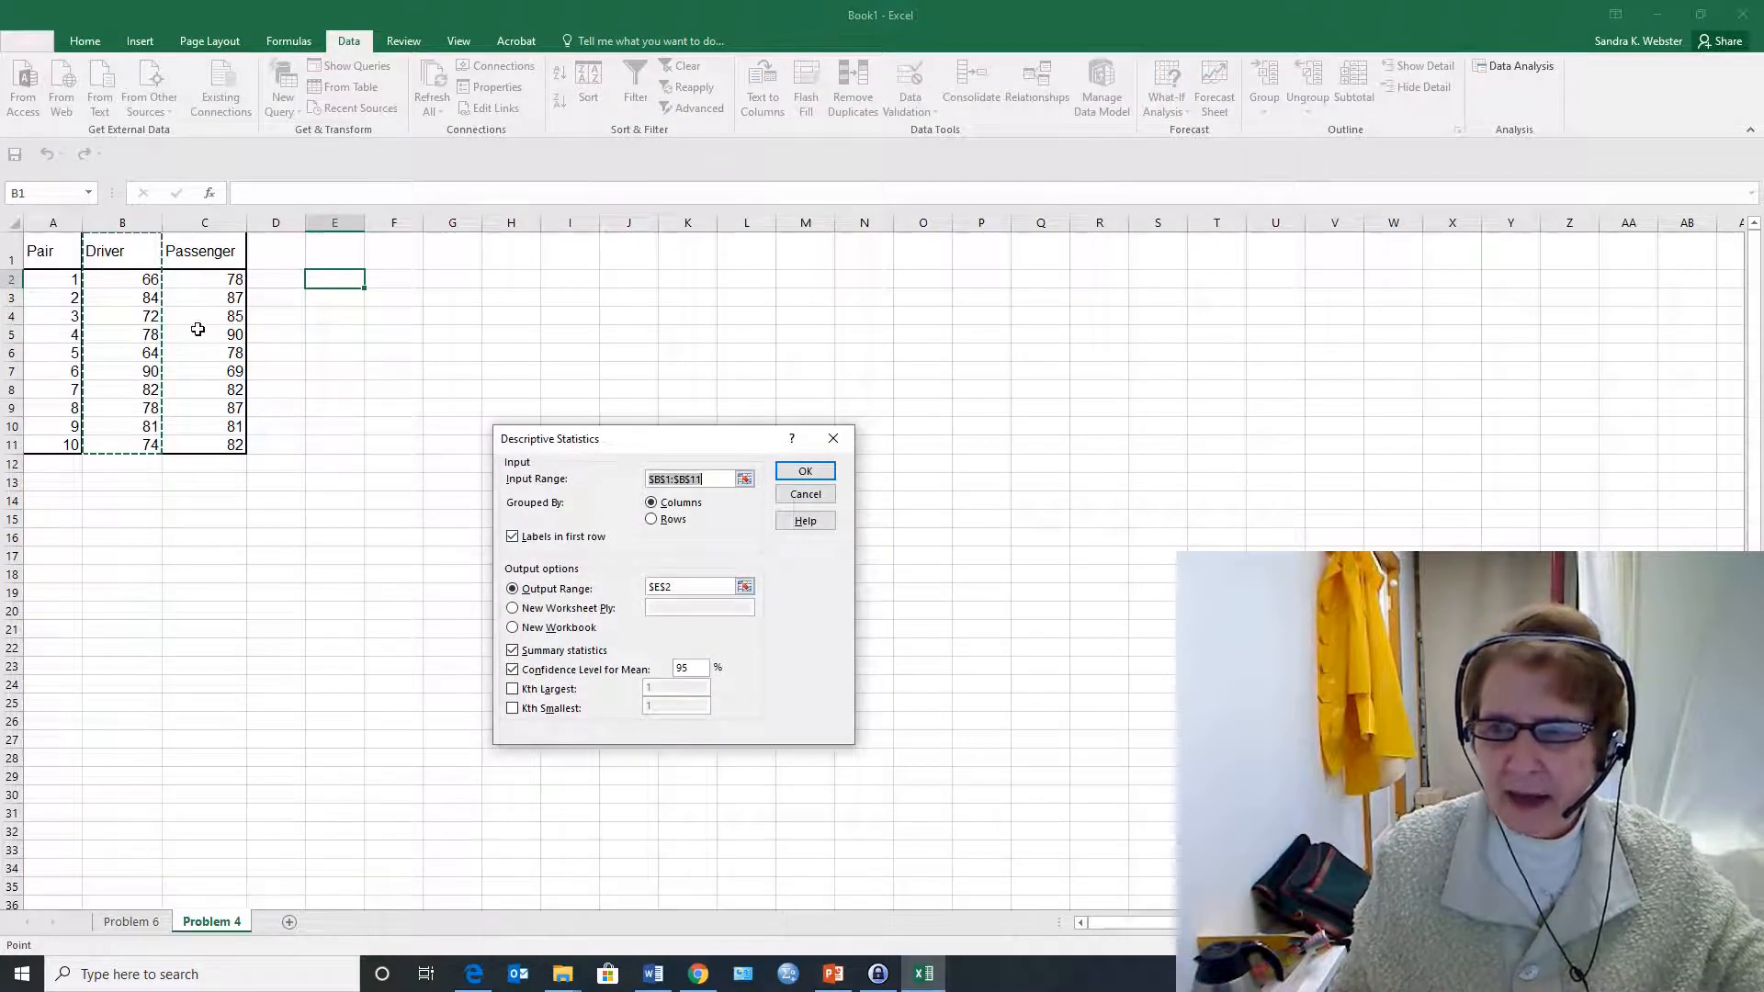
{"action": "left_click_drag", "start_coordinate": [130, 248], "coordinate": [106, 449]}
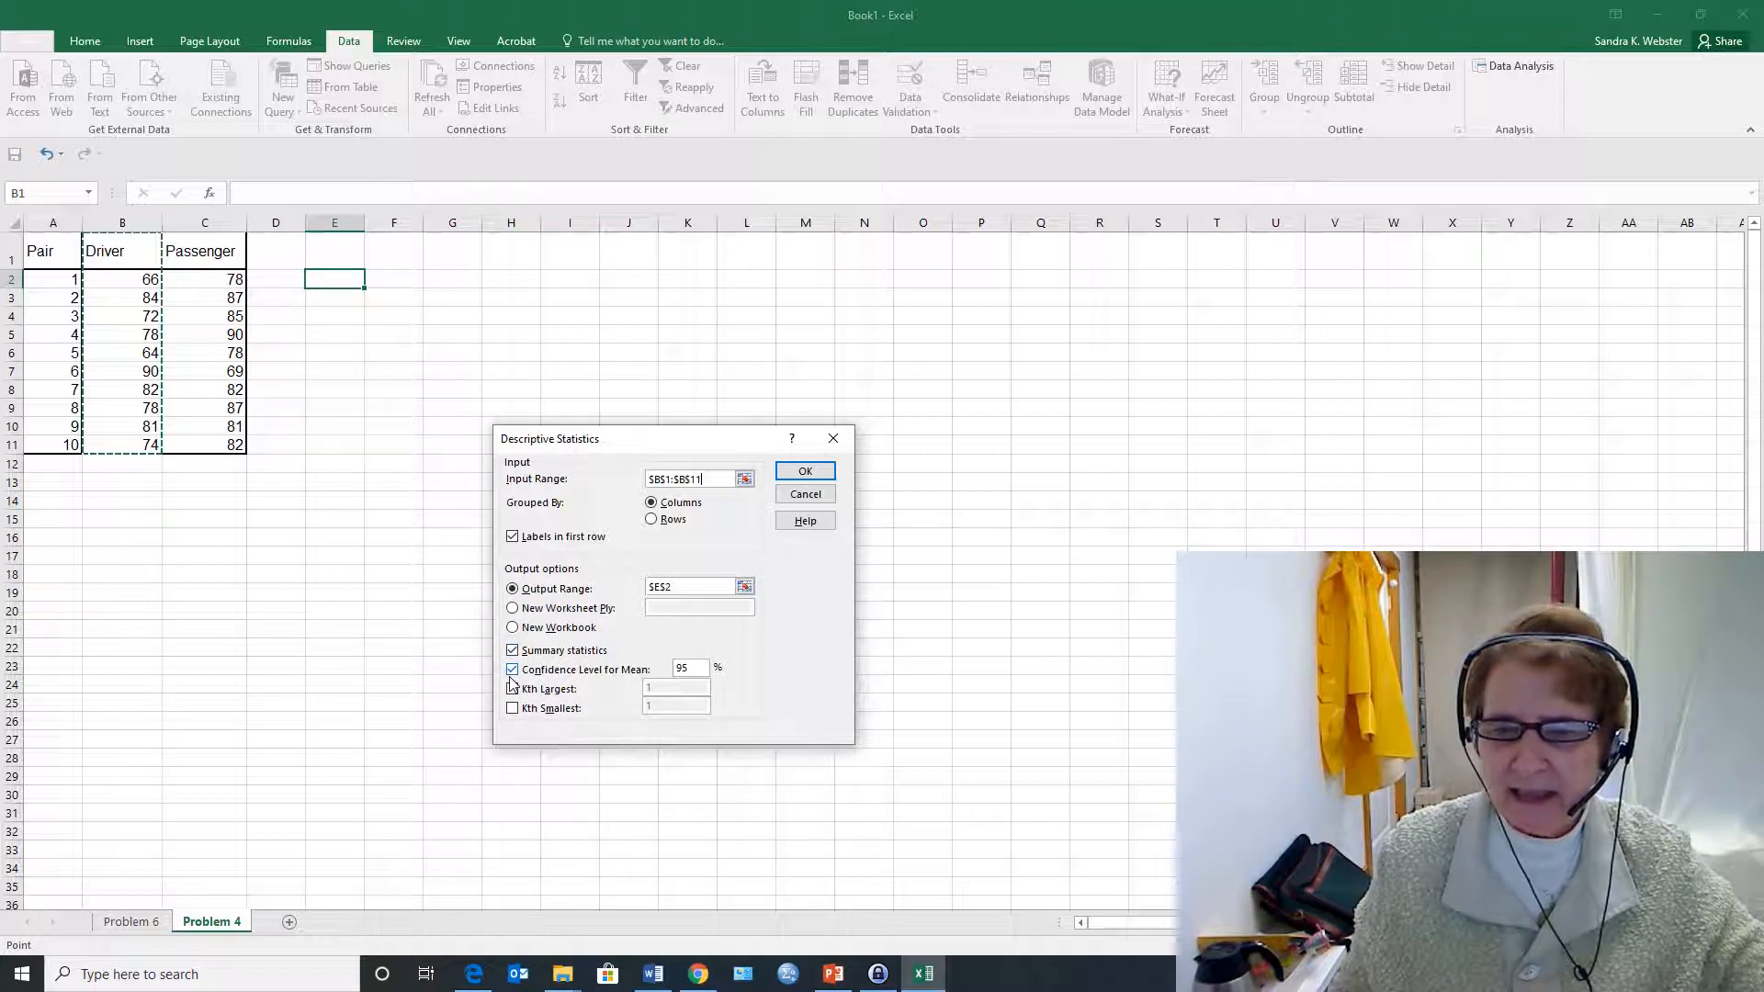
{"action": "left_click", "coordinate": [808, 472]}
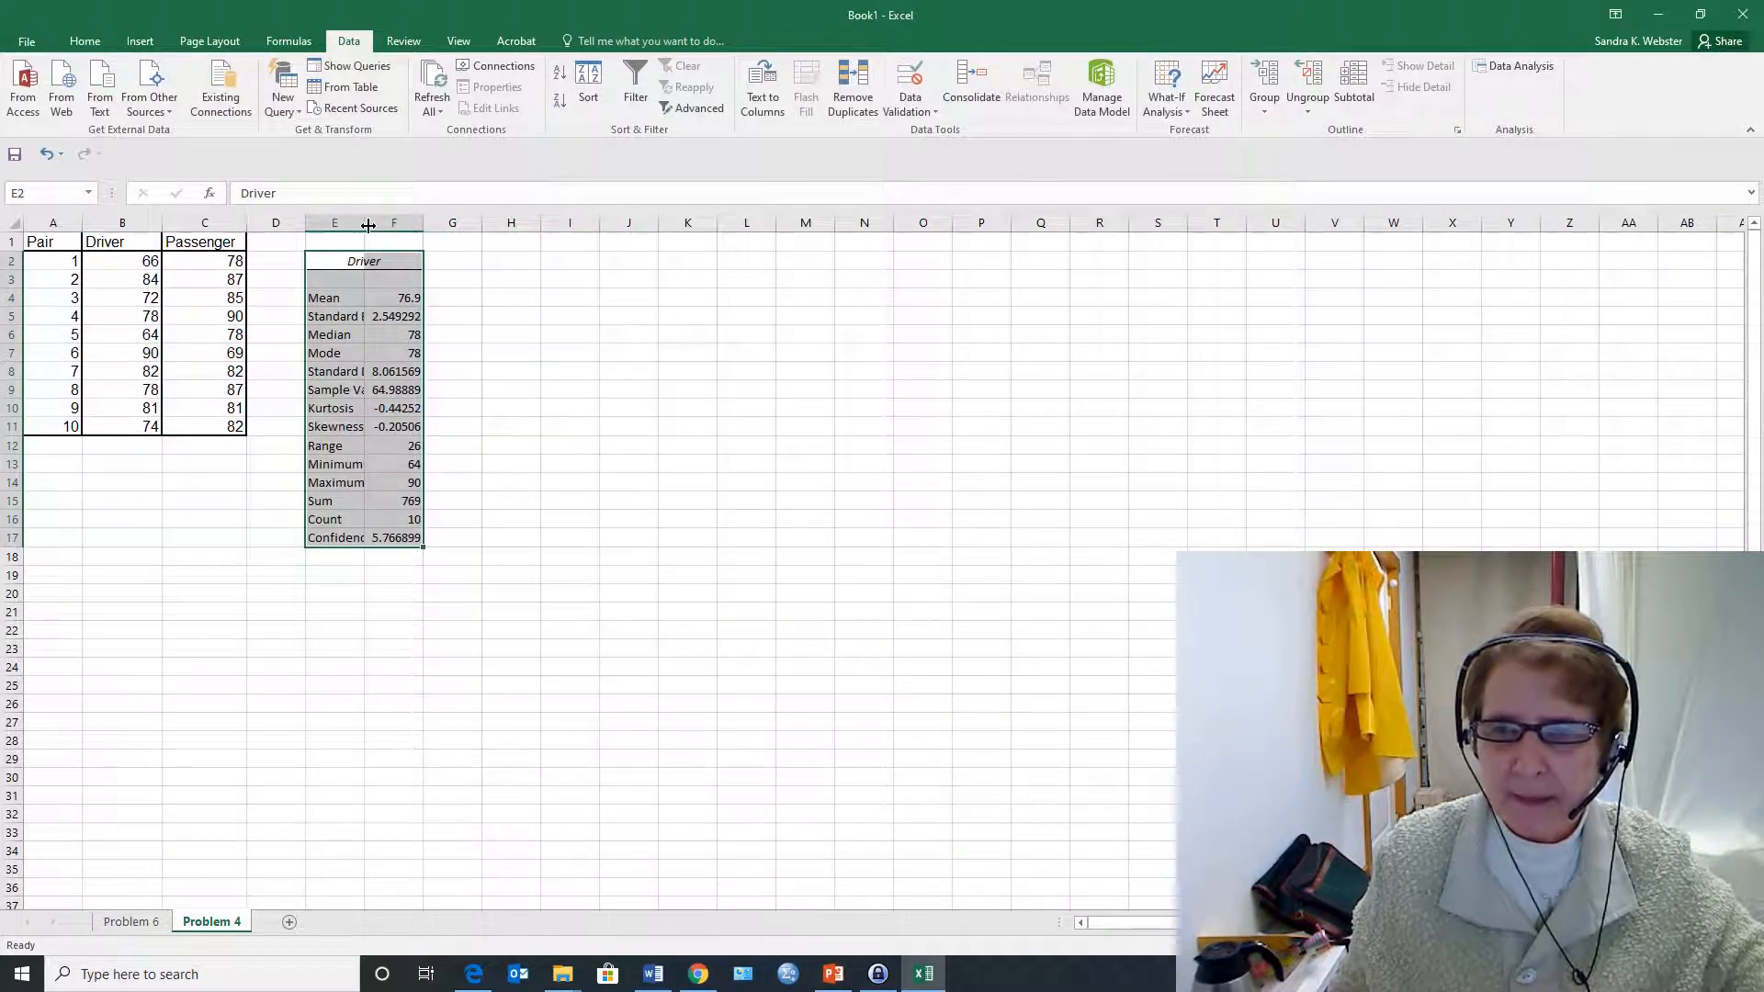
Generate Descriptive Statistics for the Passenger scores in C1:C11, including the label, with output at G2
{"action": "left_click", "coordinate": [458, 262]}
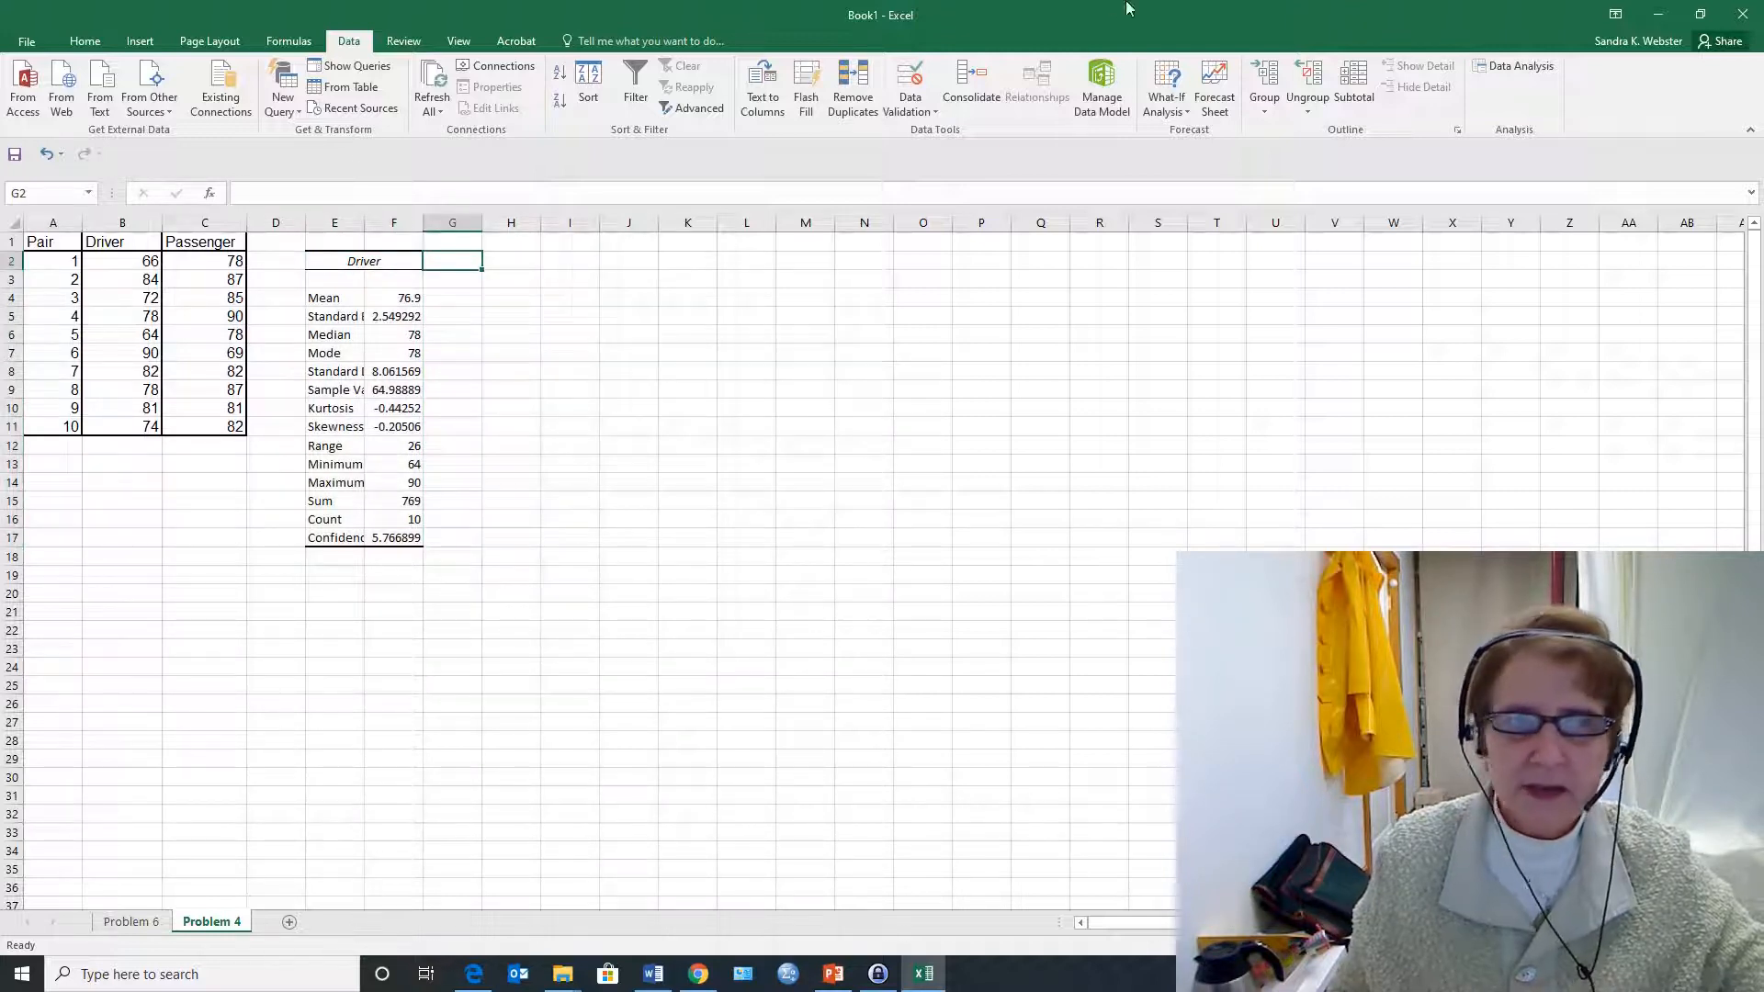
{"action": "left_click", "coordinate": [1511, 65]}
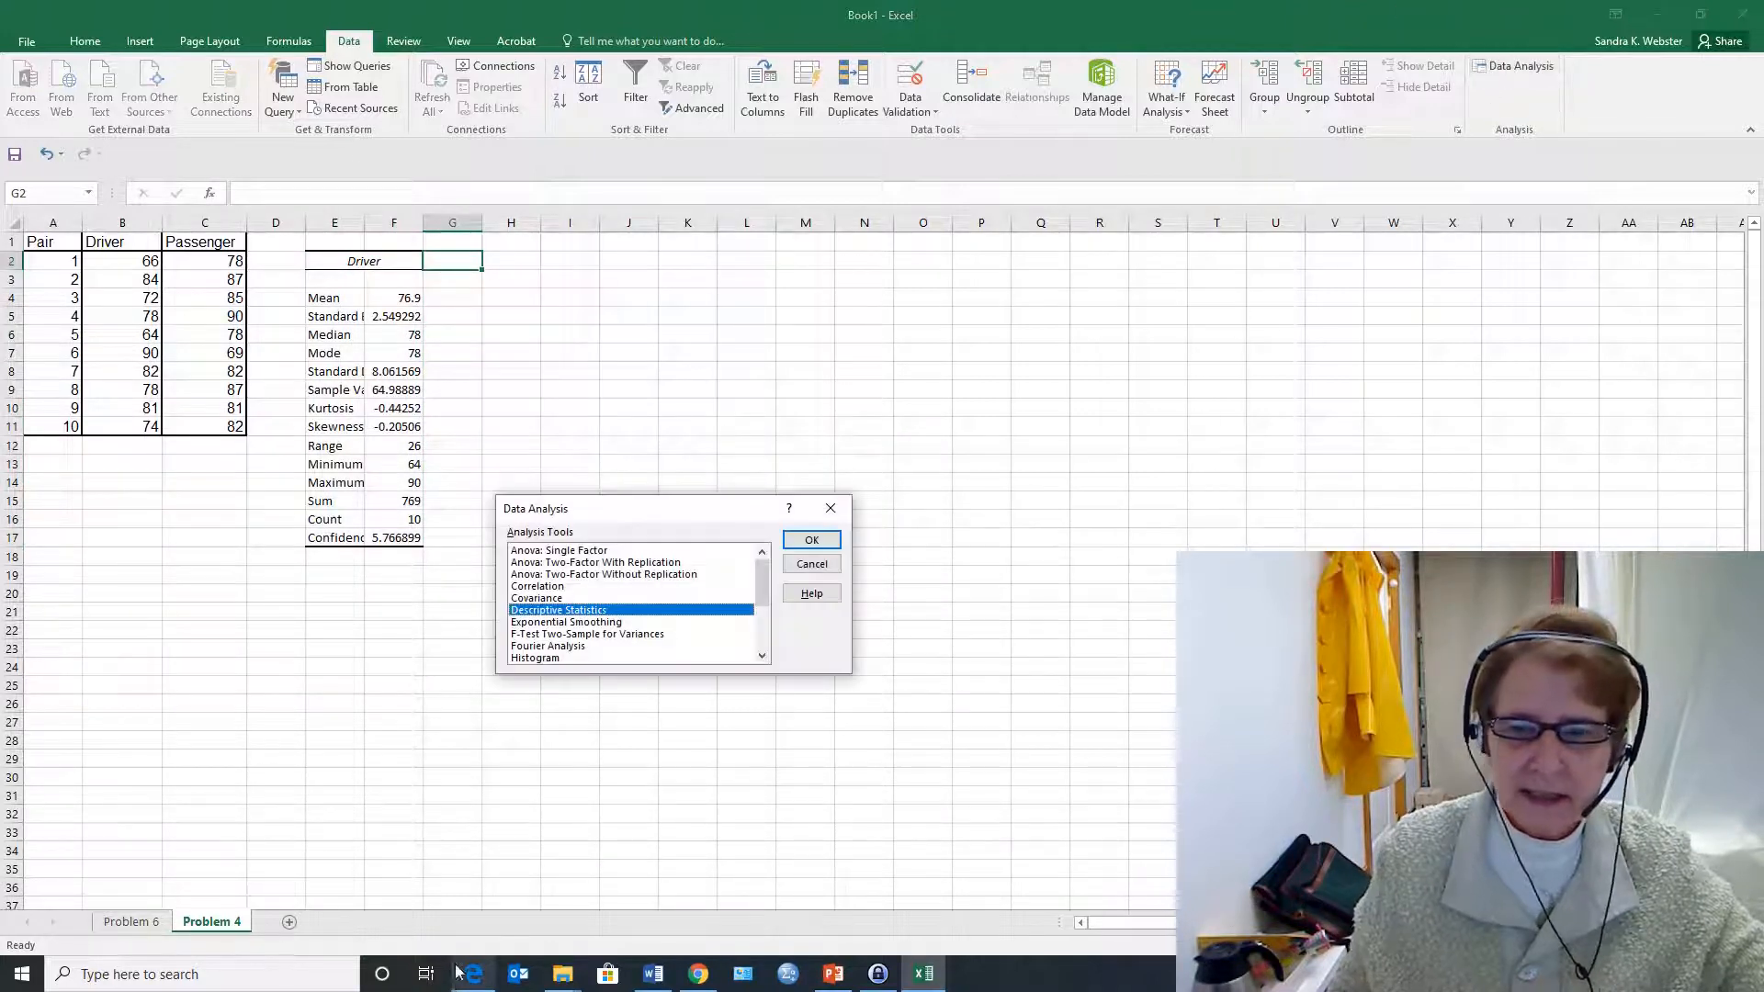
{"action": "left_click", "coordinate": [801, 541]}
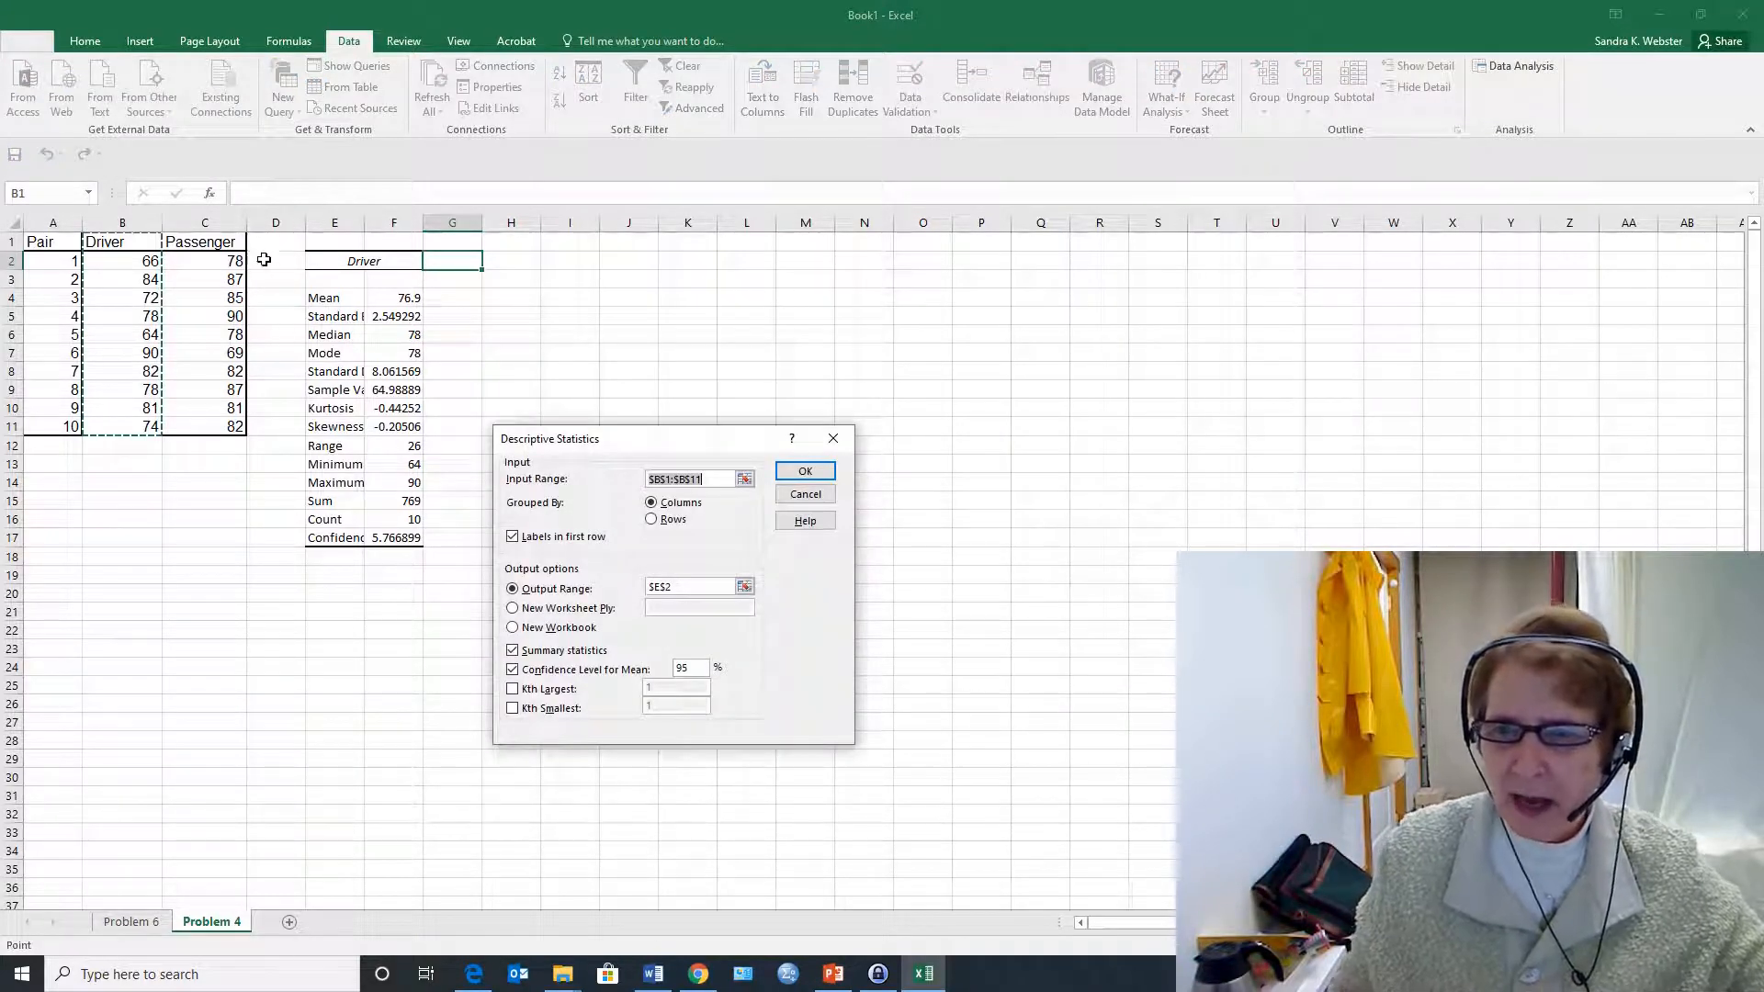
{"action": "left_click_drag", "start_coordinate": [234, 240], "coordinate": [187, 428]}
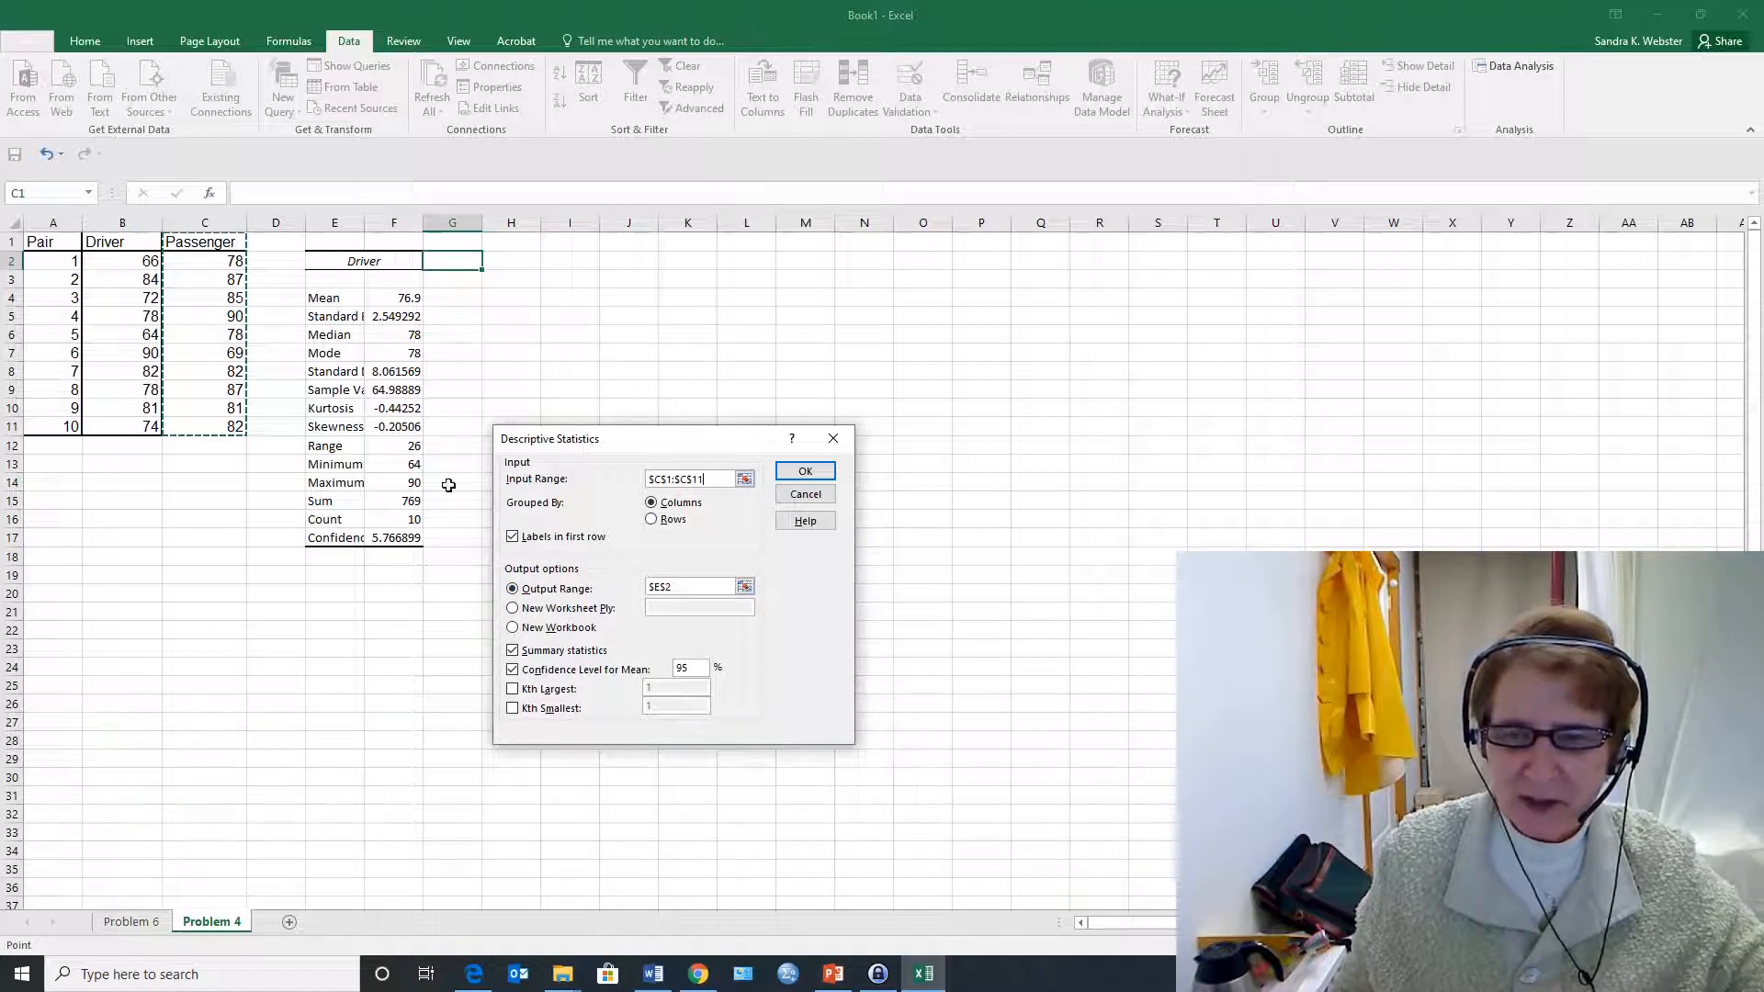
{"action": "left_click", "coordinate": [665, 588]}
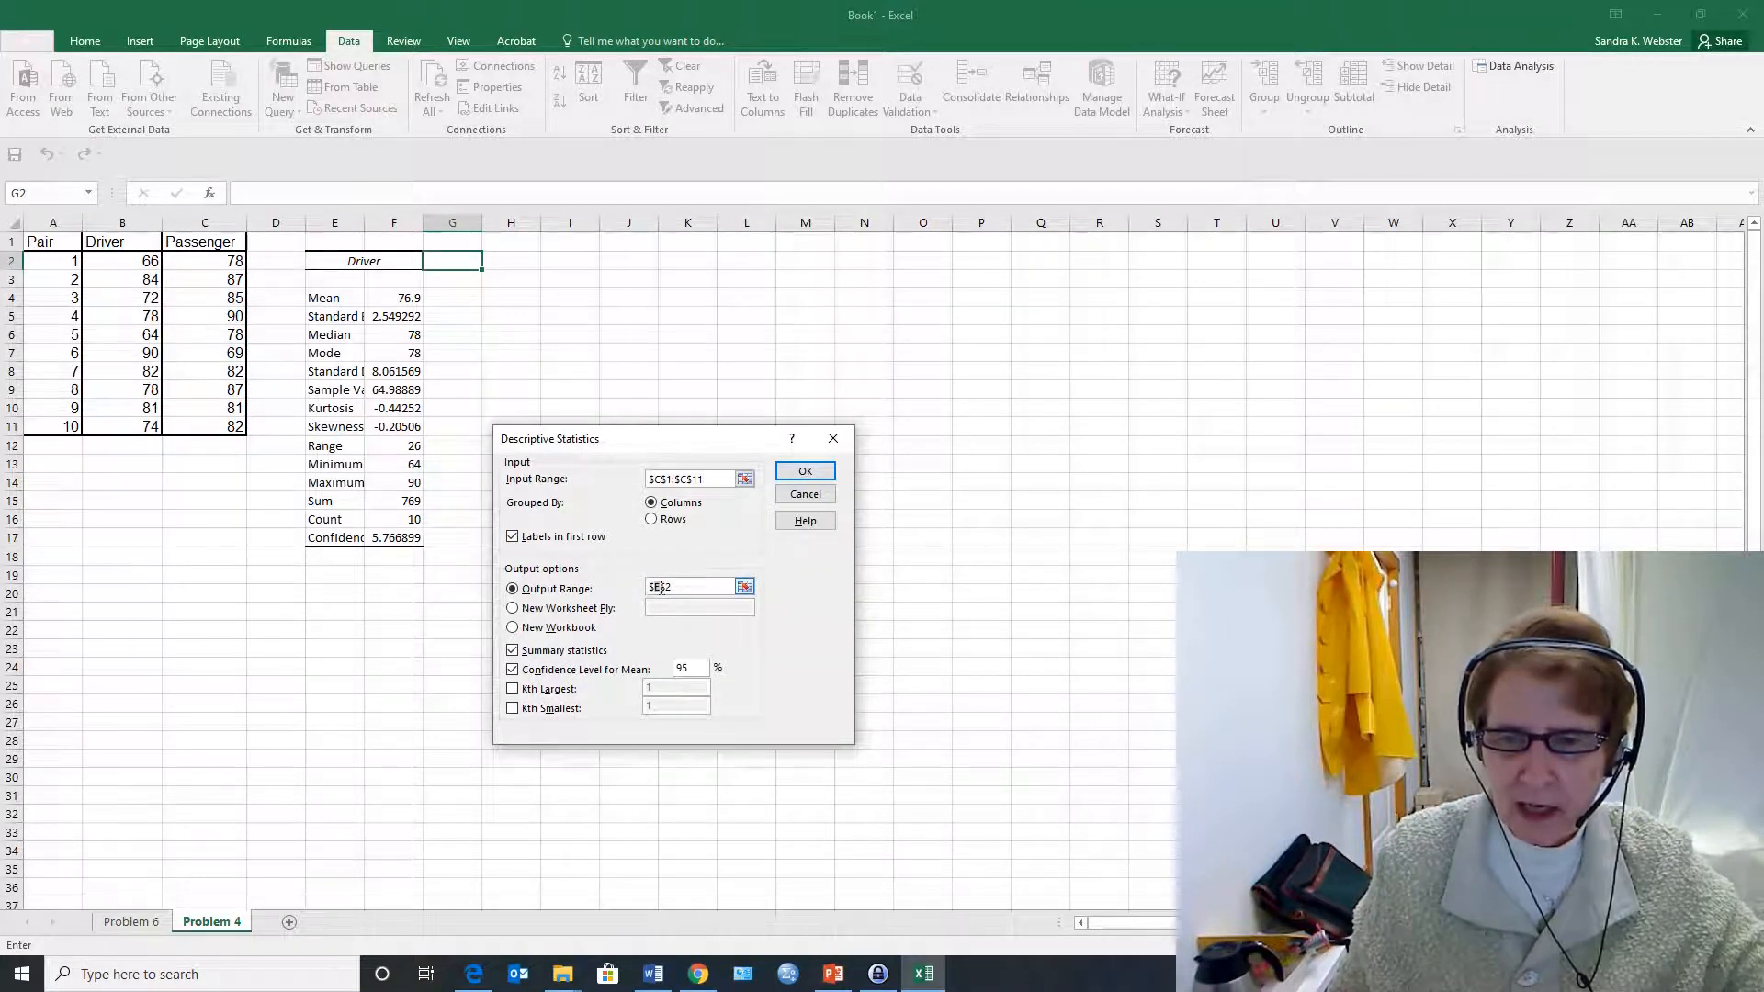
{"action": "type", "text": "g"}
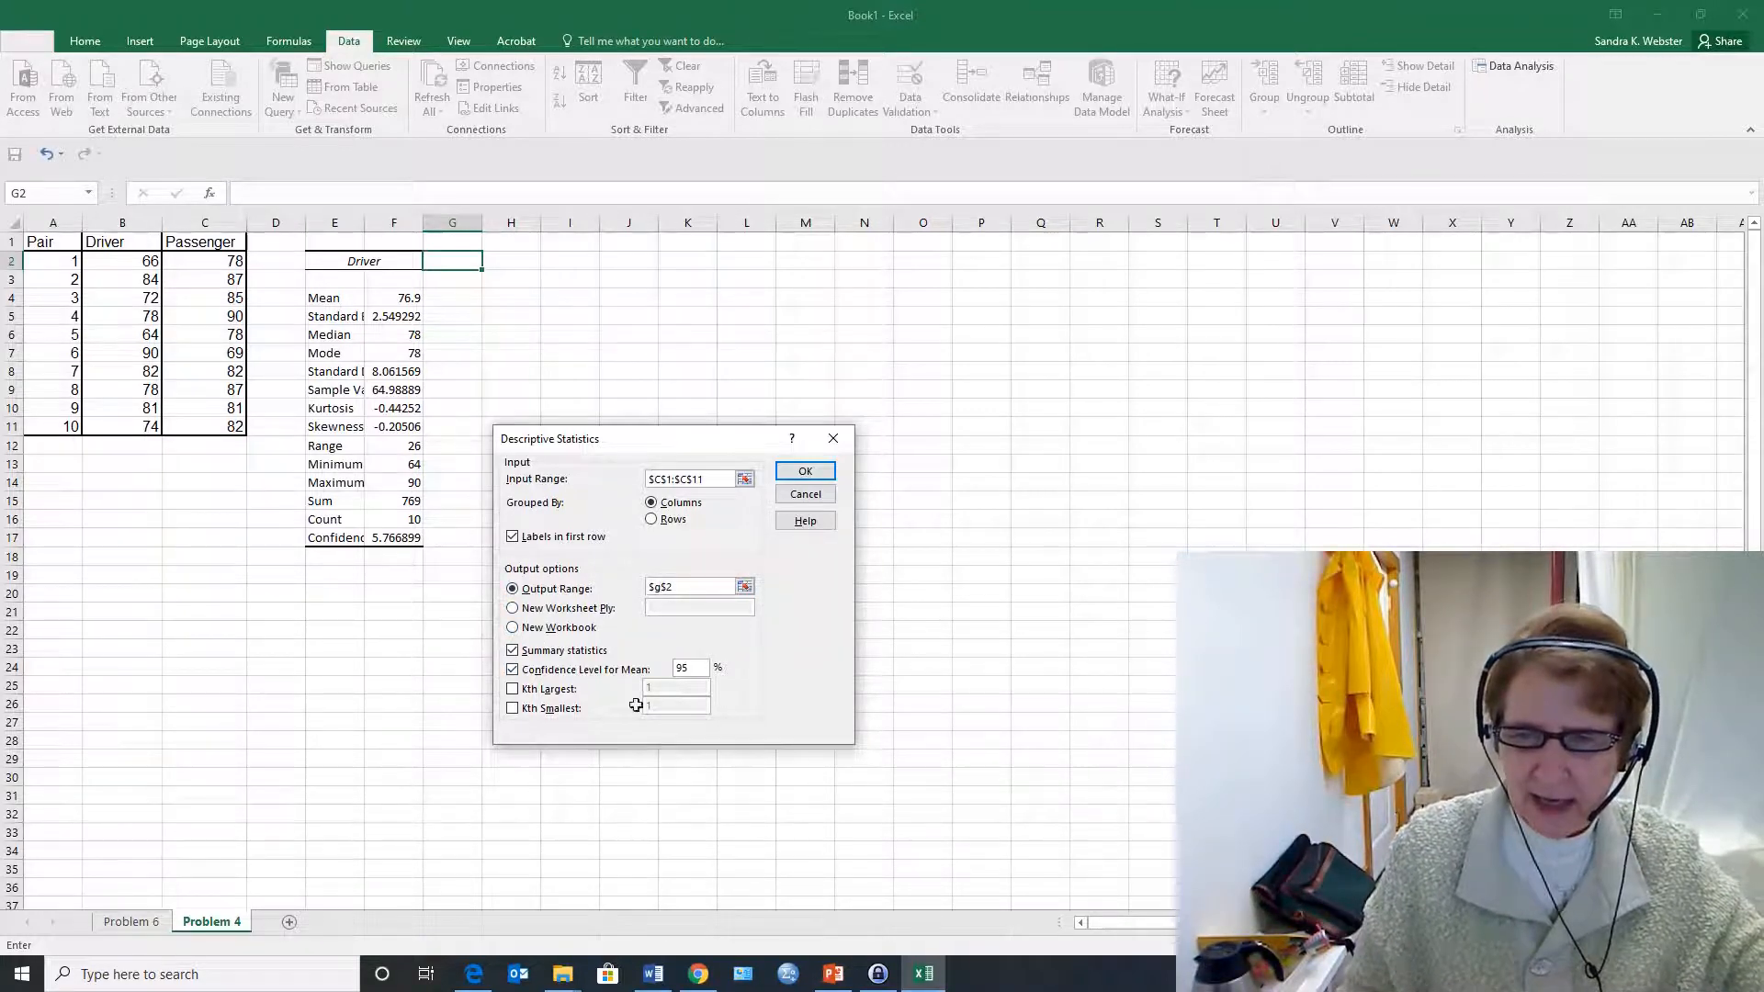
{"action": "left_click", "coordinate": [806, 470]}
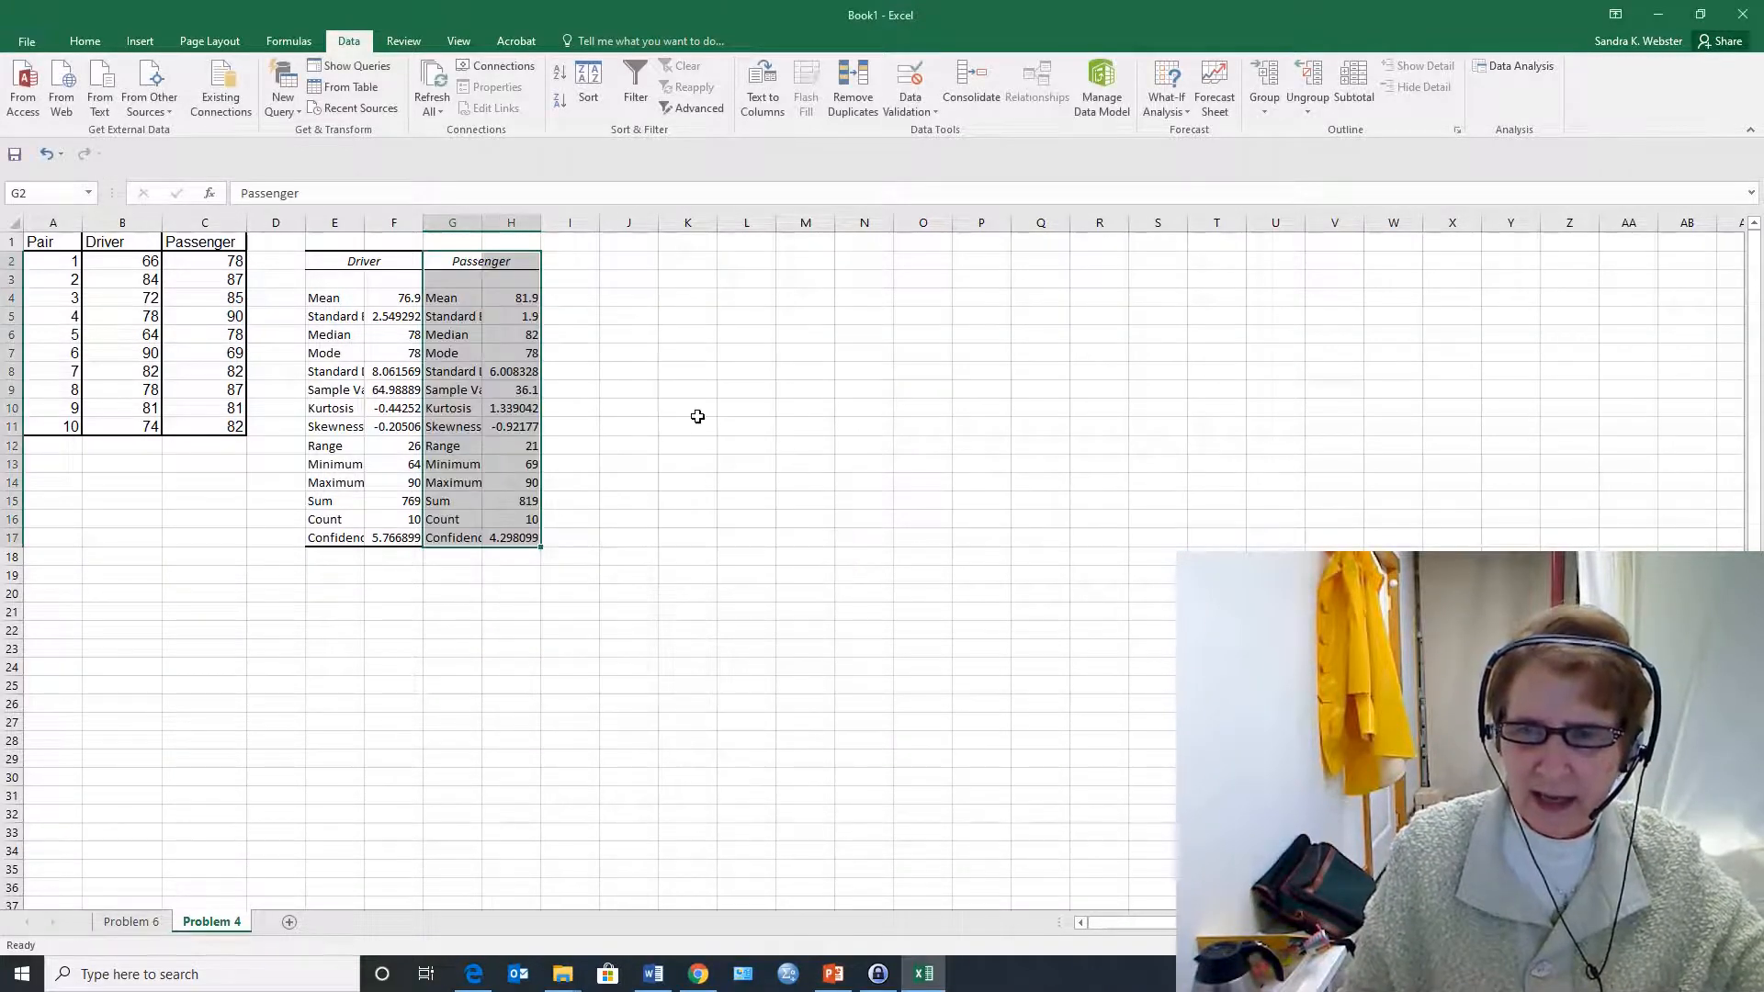
{"action": "left_click", "coordinate": [547, 302]}
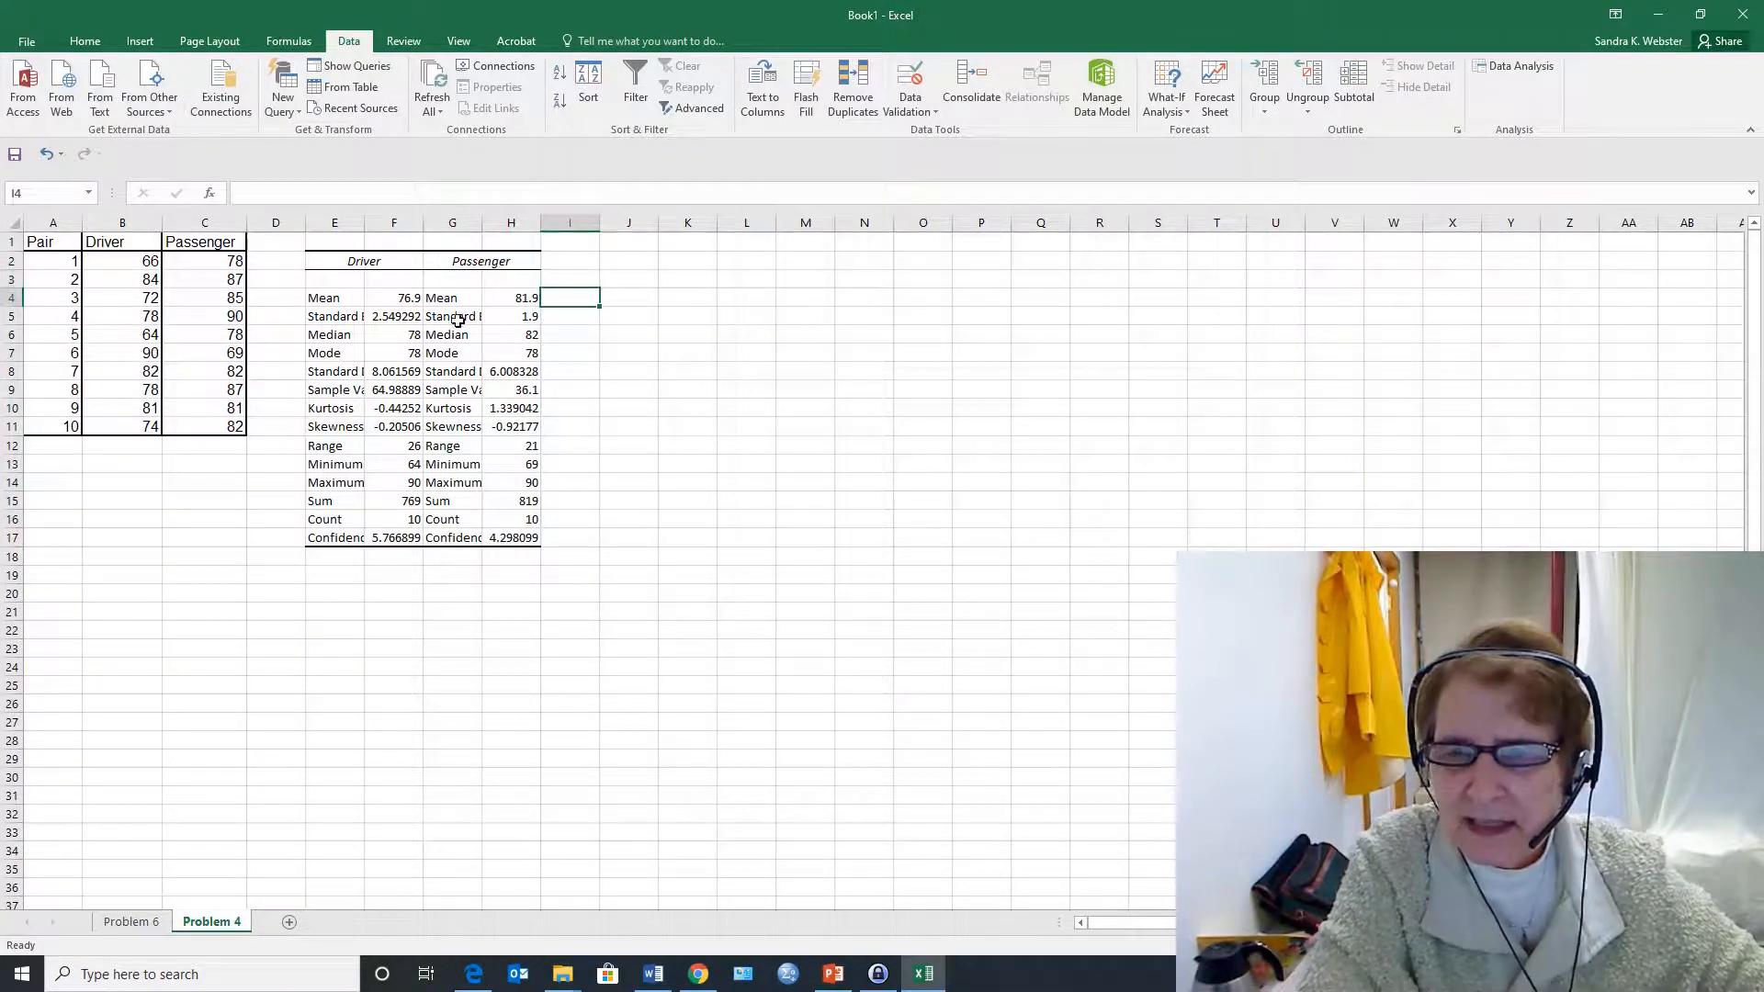
Widen columns E, G and H so the labels and values of both statistics tables are easier to read
{"action": "left_click_drag", "start_coordinate": [414, 296], "coordinate": [525, 299]}
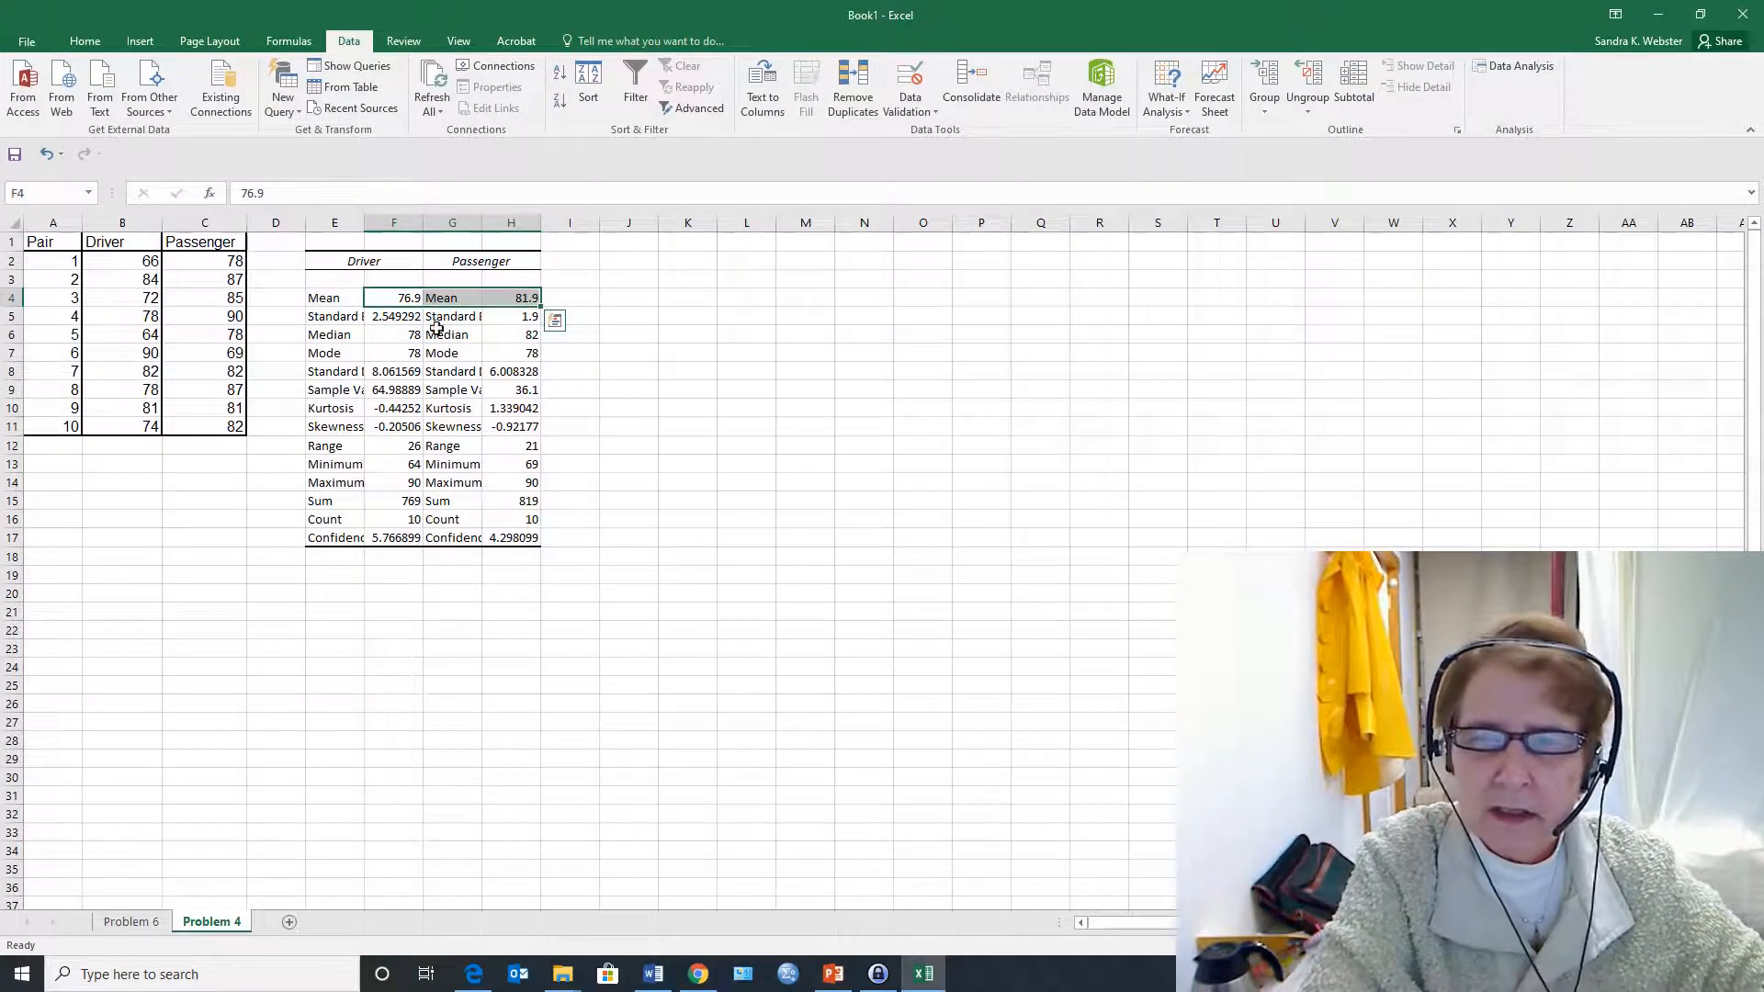
{"action": "left_click", "coordinate": [400, 305]}
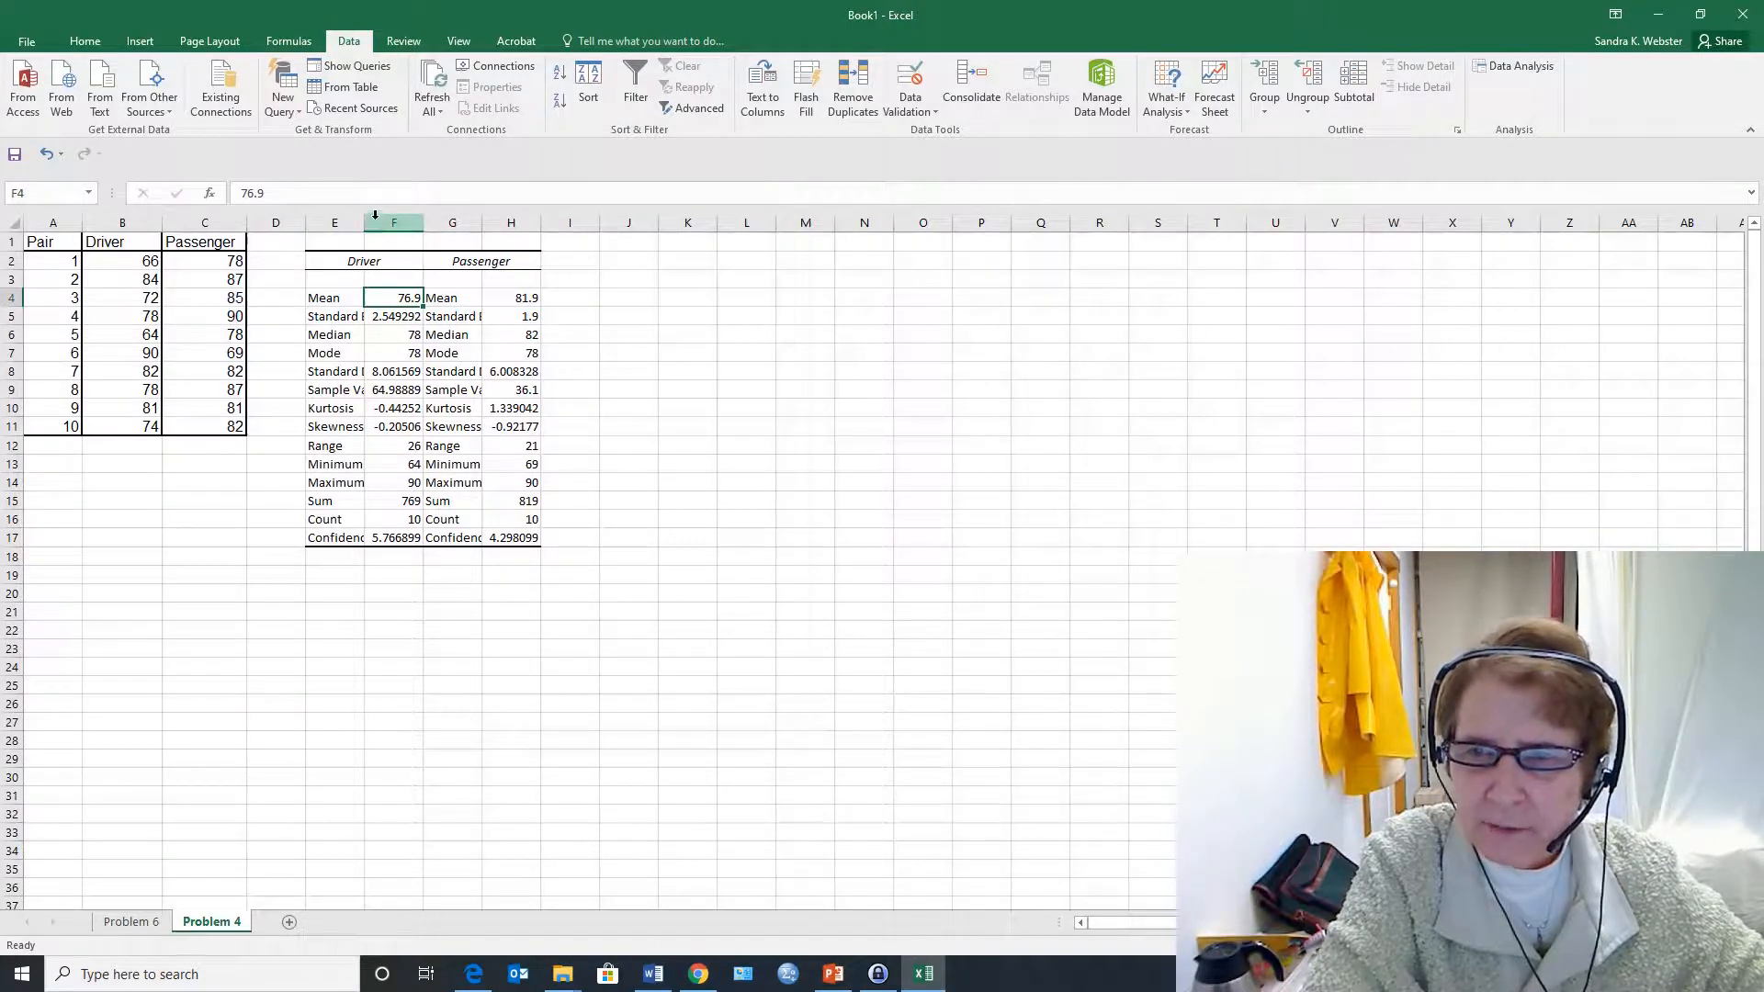
{"action": "left_click_drag", "start_coordinate": [365, 223], "coordinate": [392, 222]}
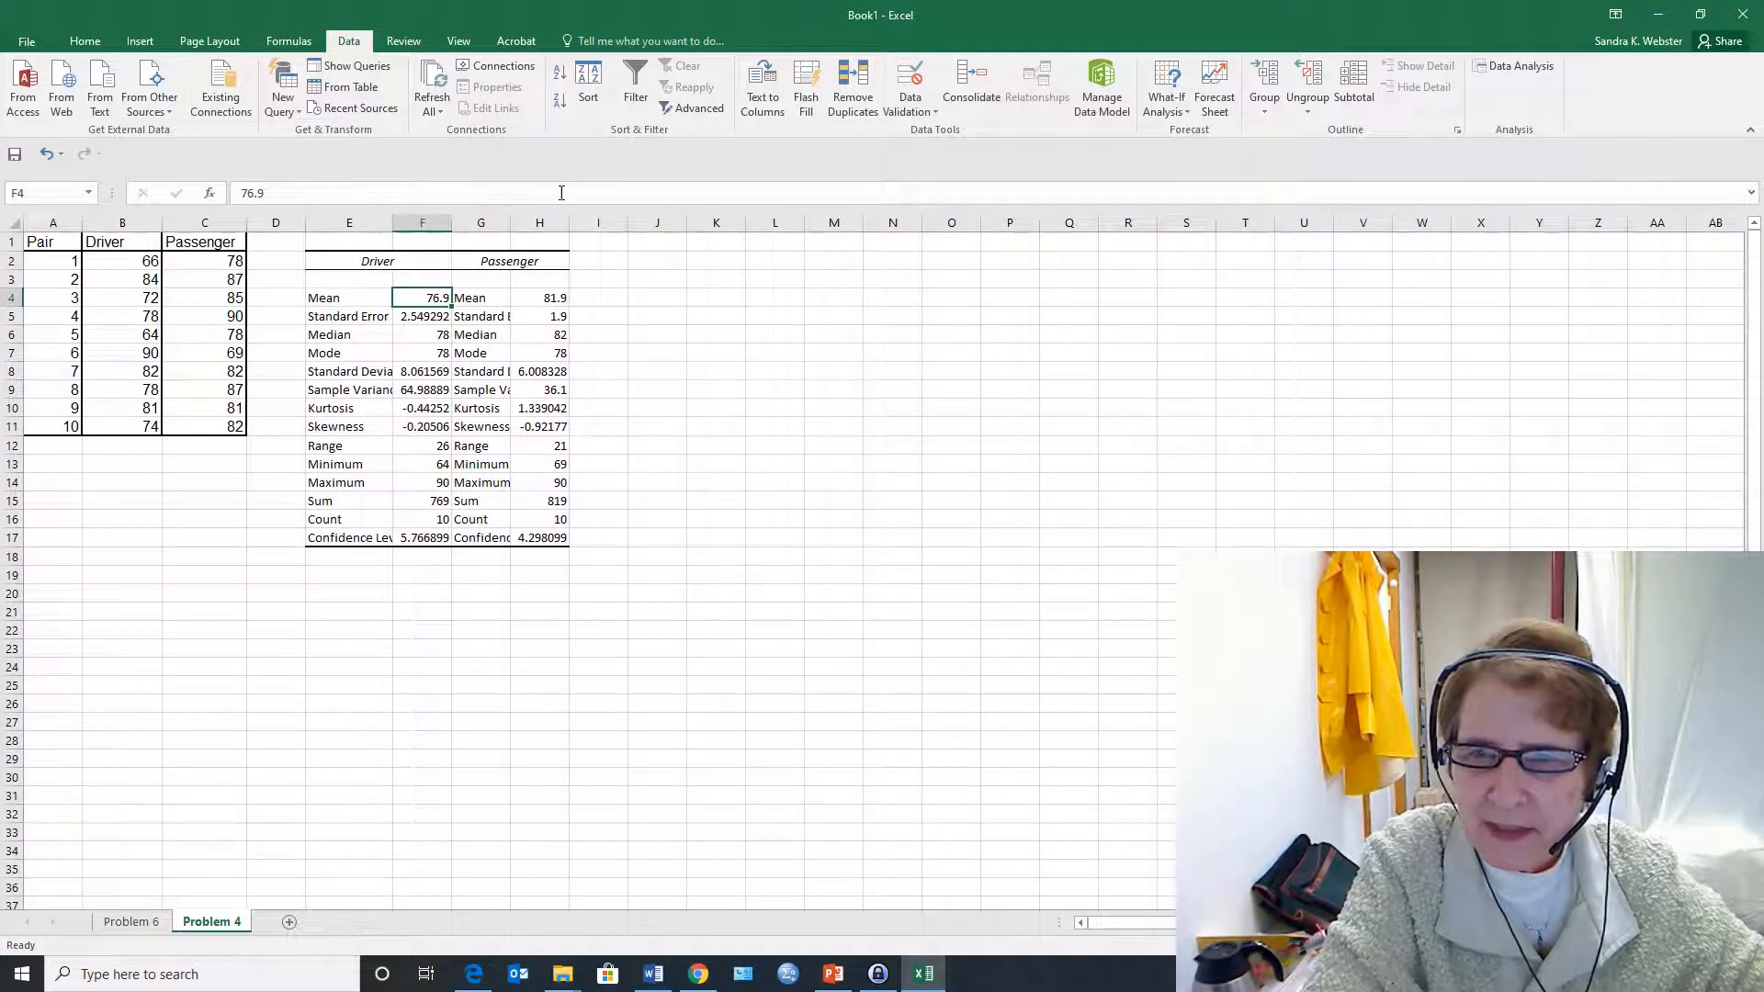
{"action": "left_click_drag", "start_coordinate": [569, 222], "coordinate": [520, 222]}
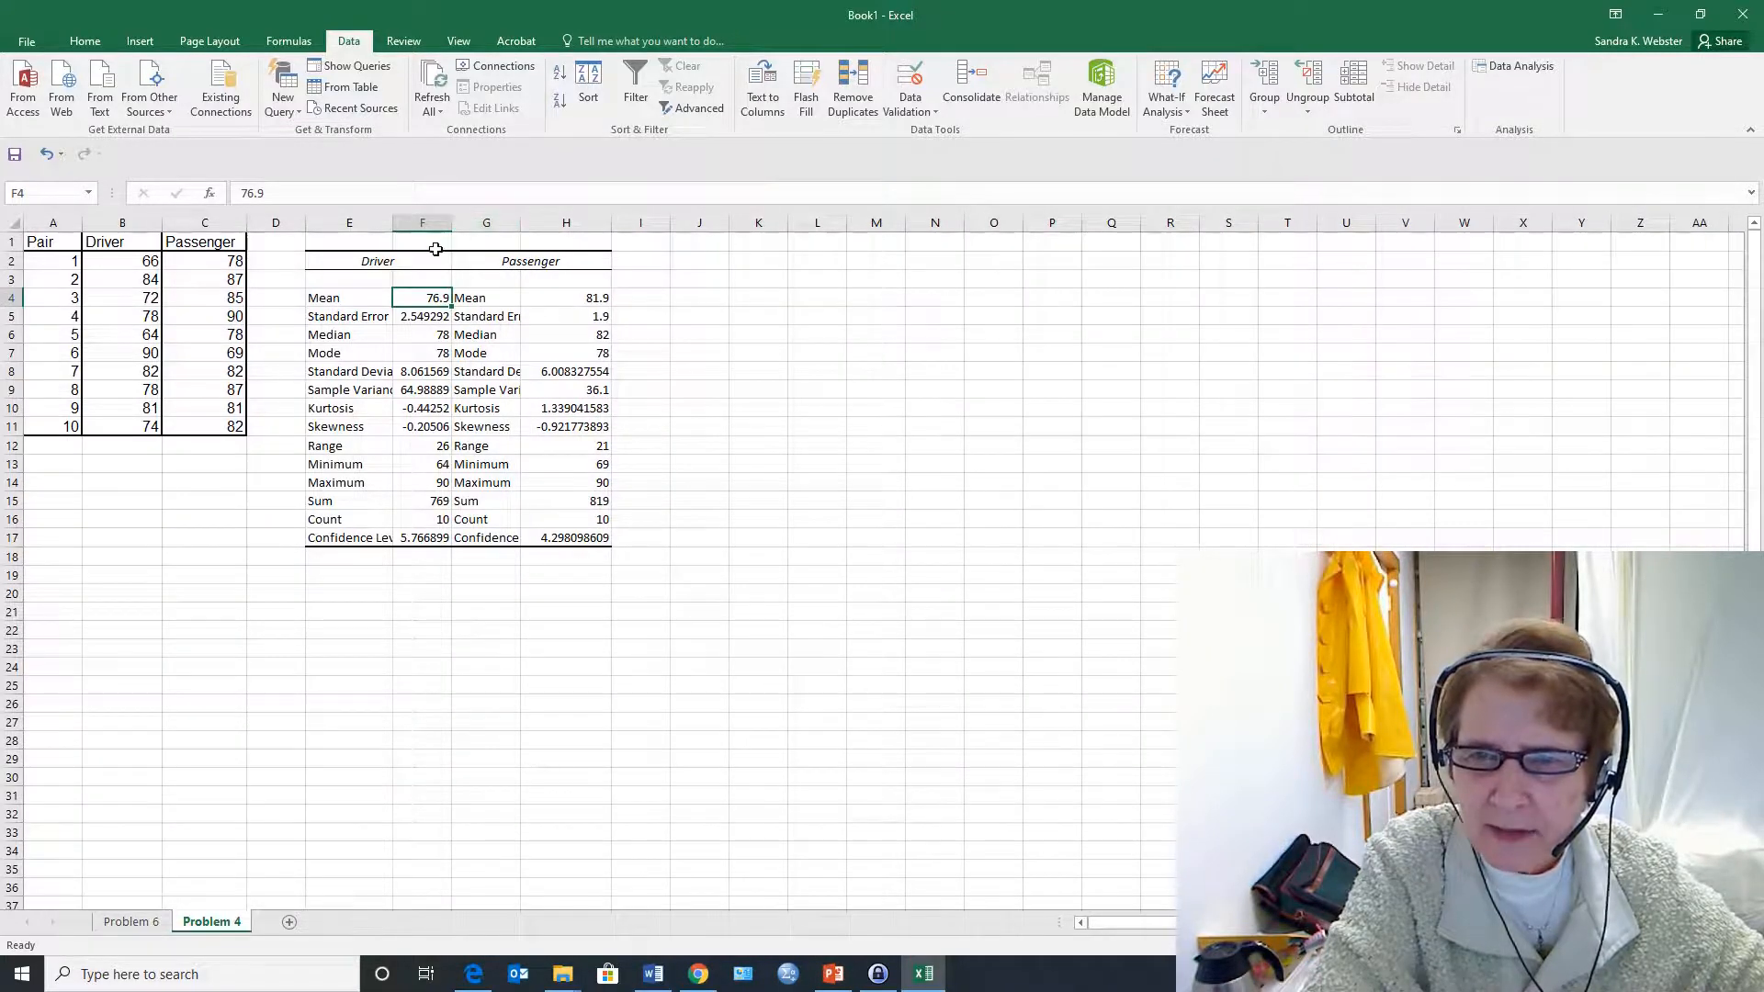
Compare the standard errors and means of the Driver and Passenger groups in the two statistics tables
{"action": "left_click", "coordinate": [384, 318]}
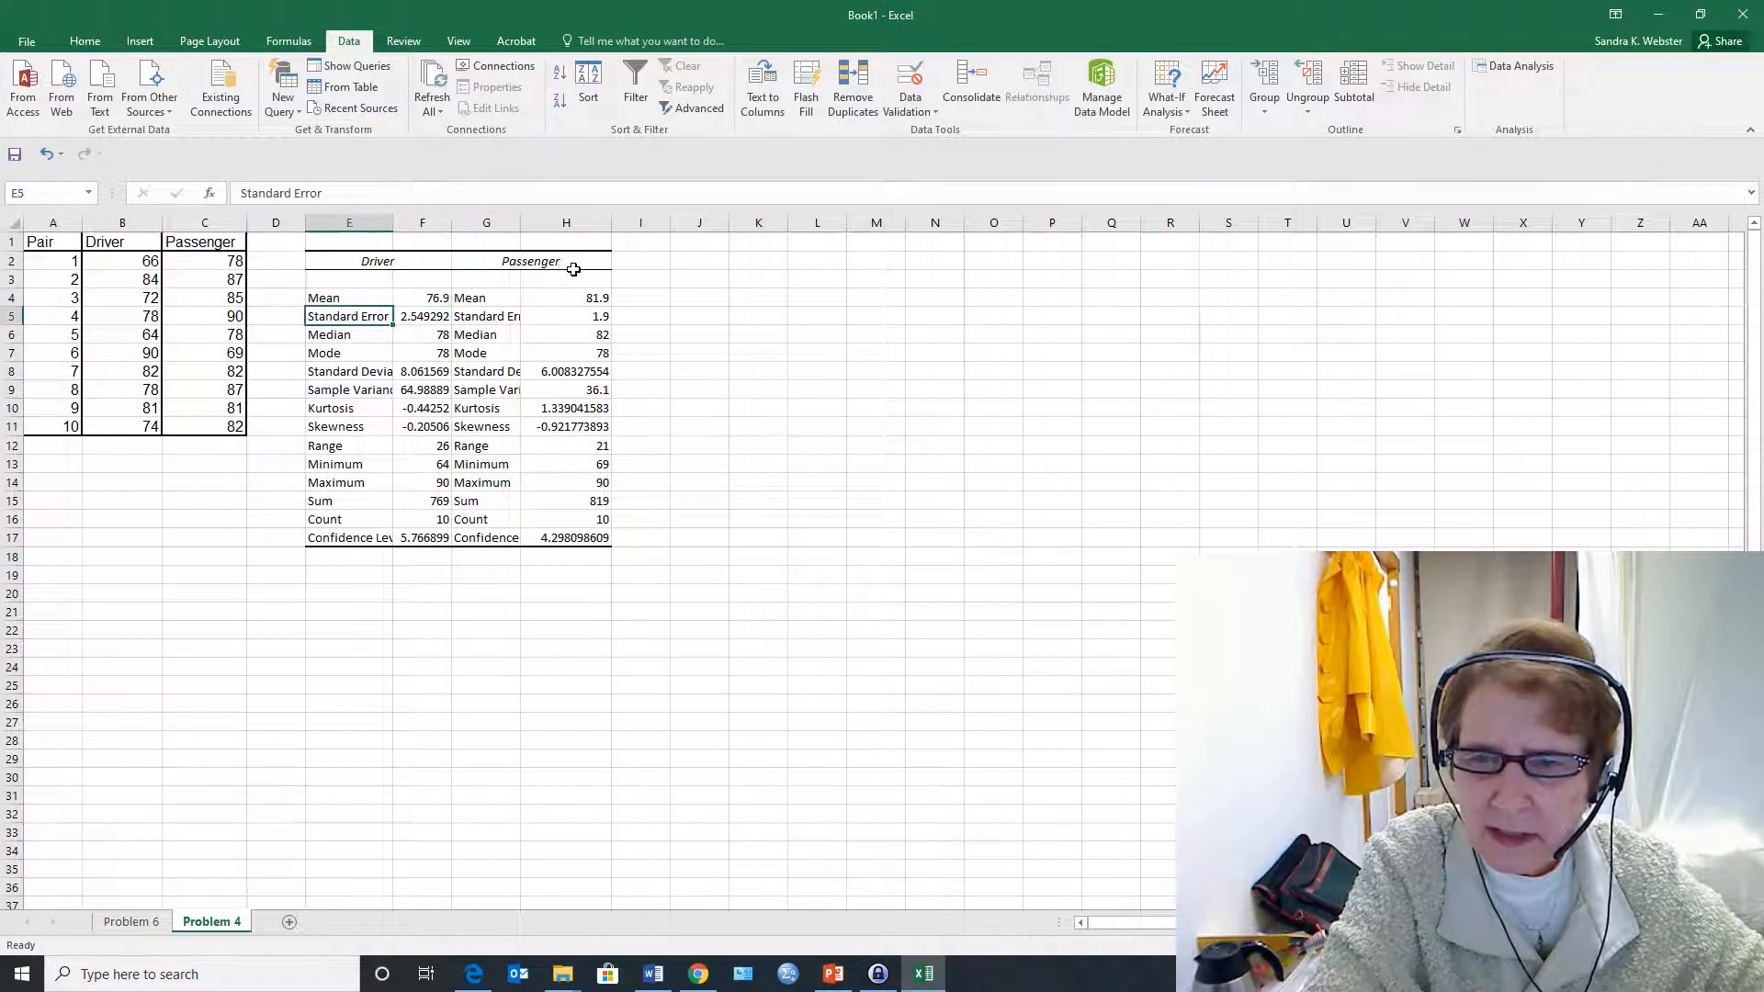
{"action": "left_click", "coordinate": [598, 314]}
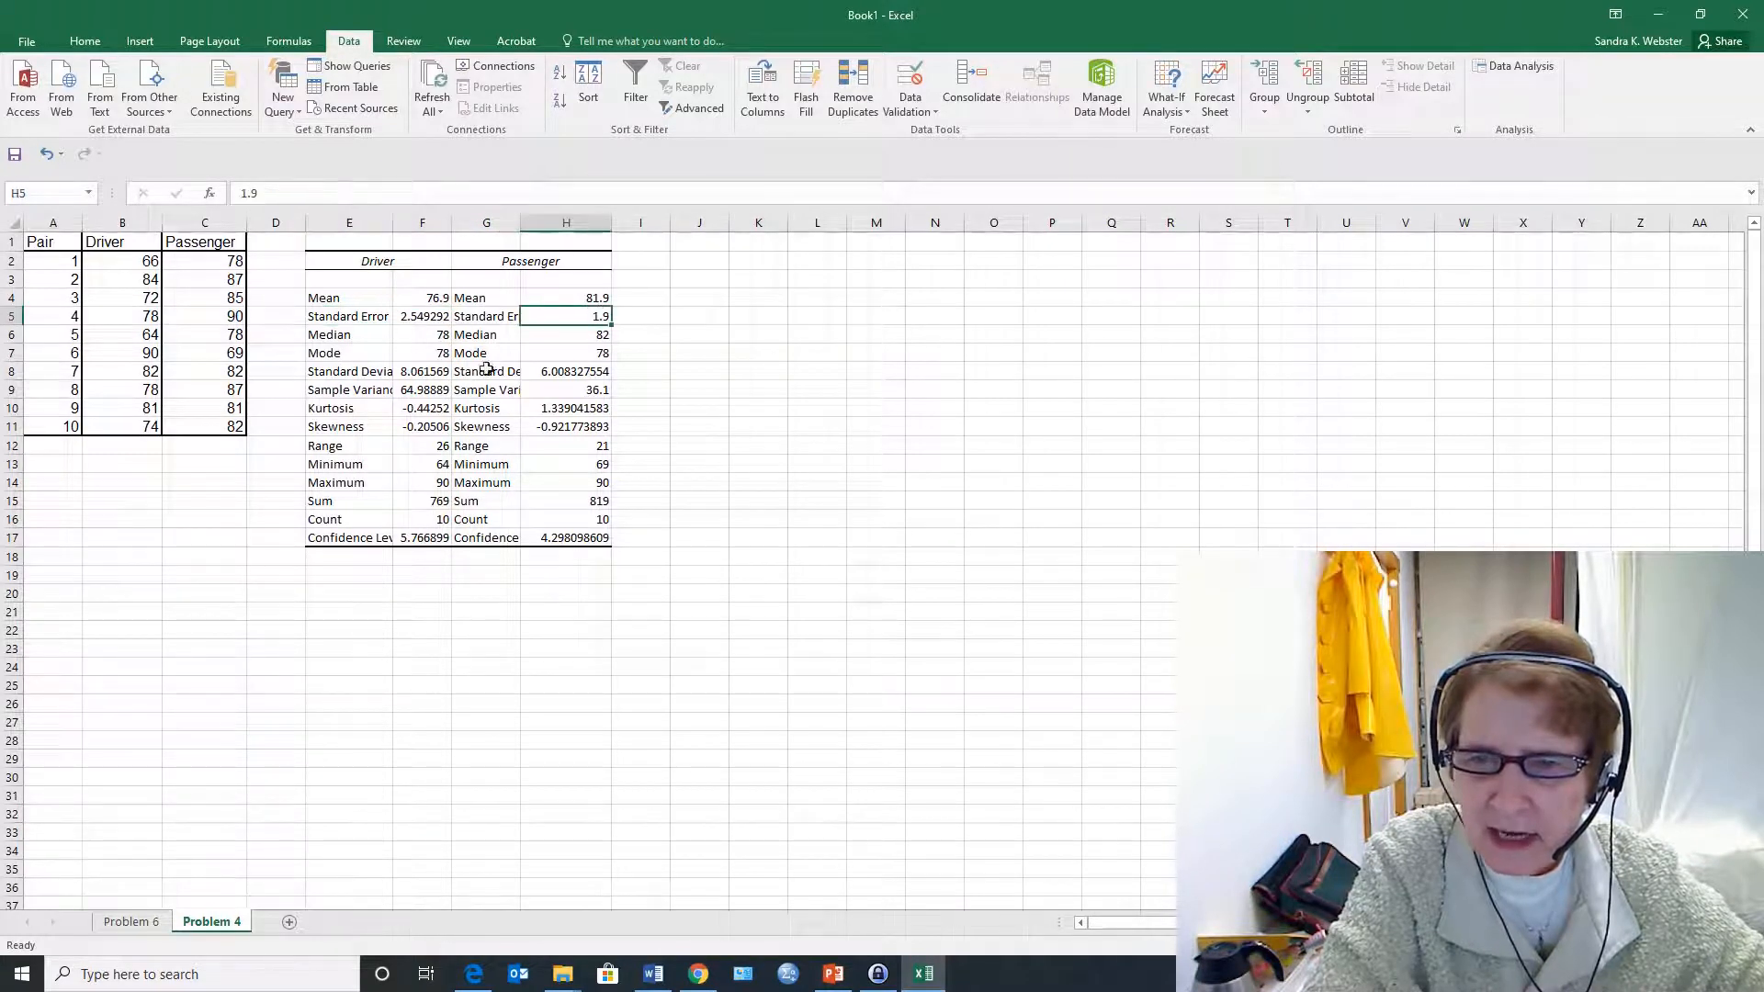
{"action": "left_click", "coordinate": [429, 321]}
{"action": "left_click", "coordinate": [594, 318]}
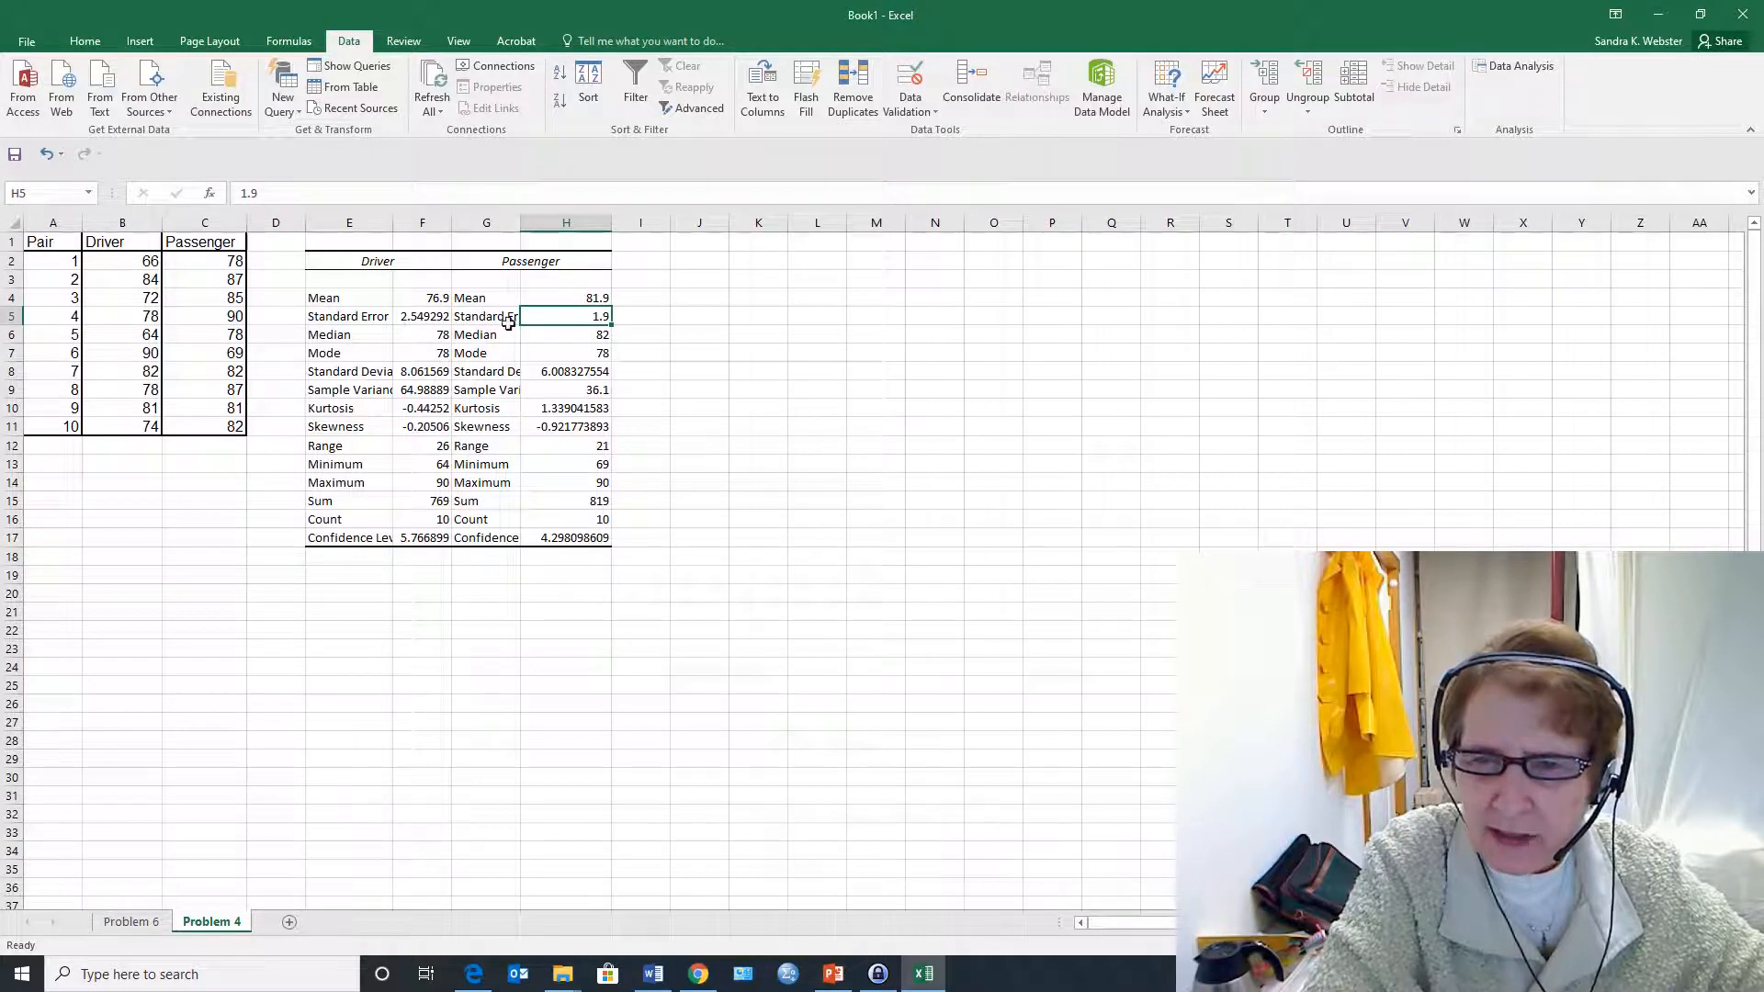
{"action": "left_click", "coordinate": [580, 298]}
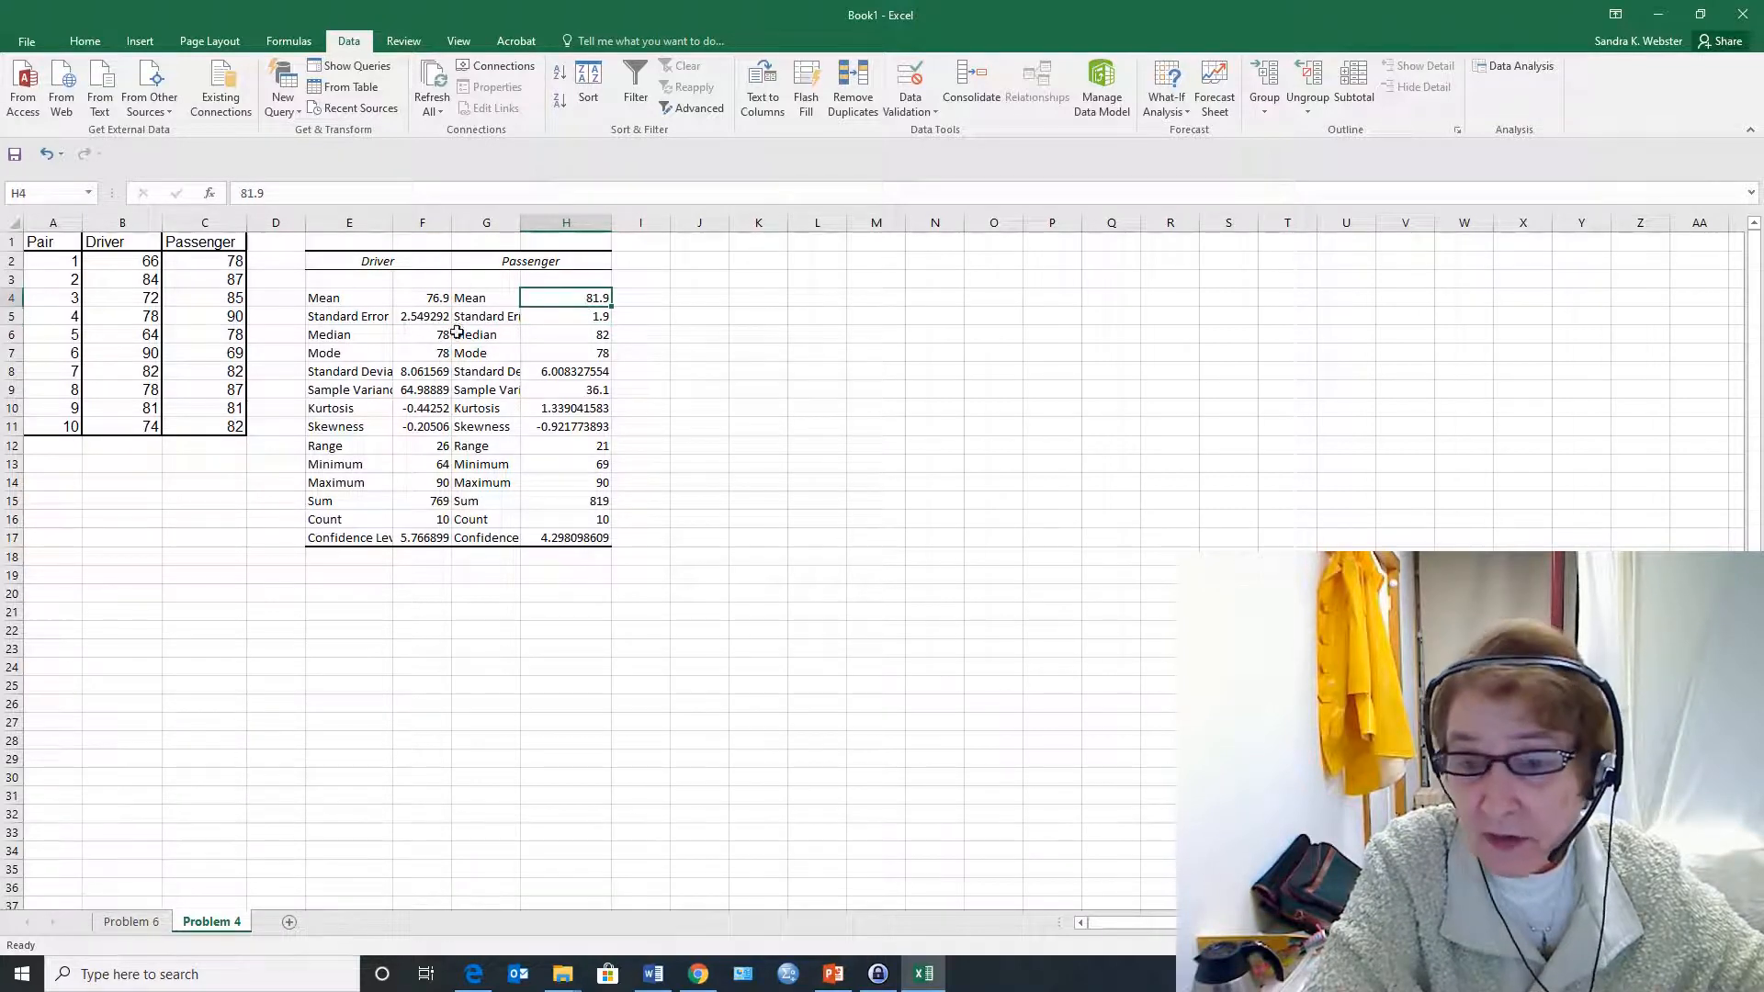
{"action": "left_click", "coordinate": [438, 298]}
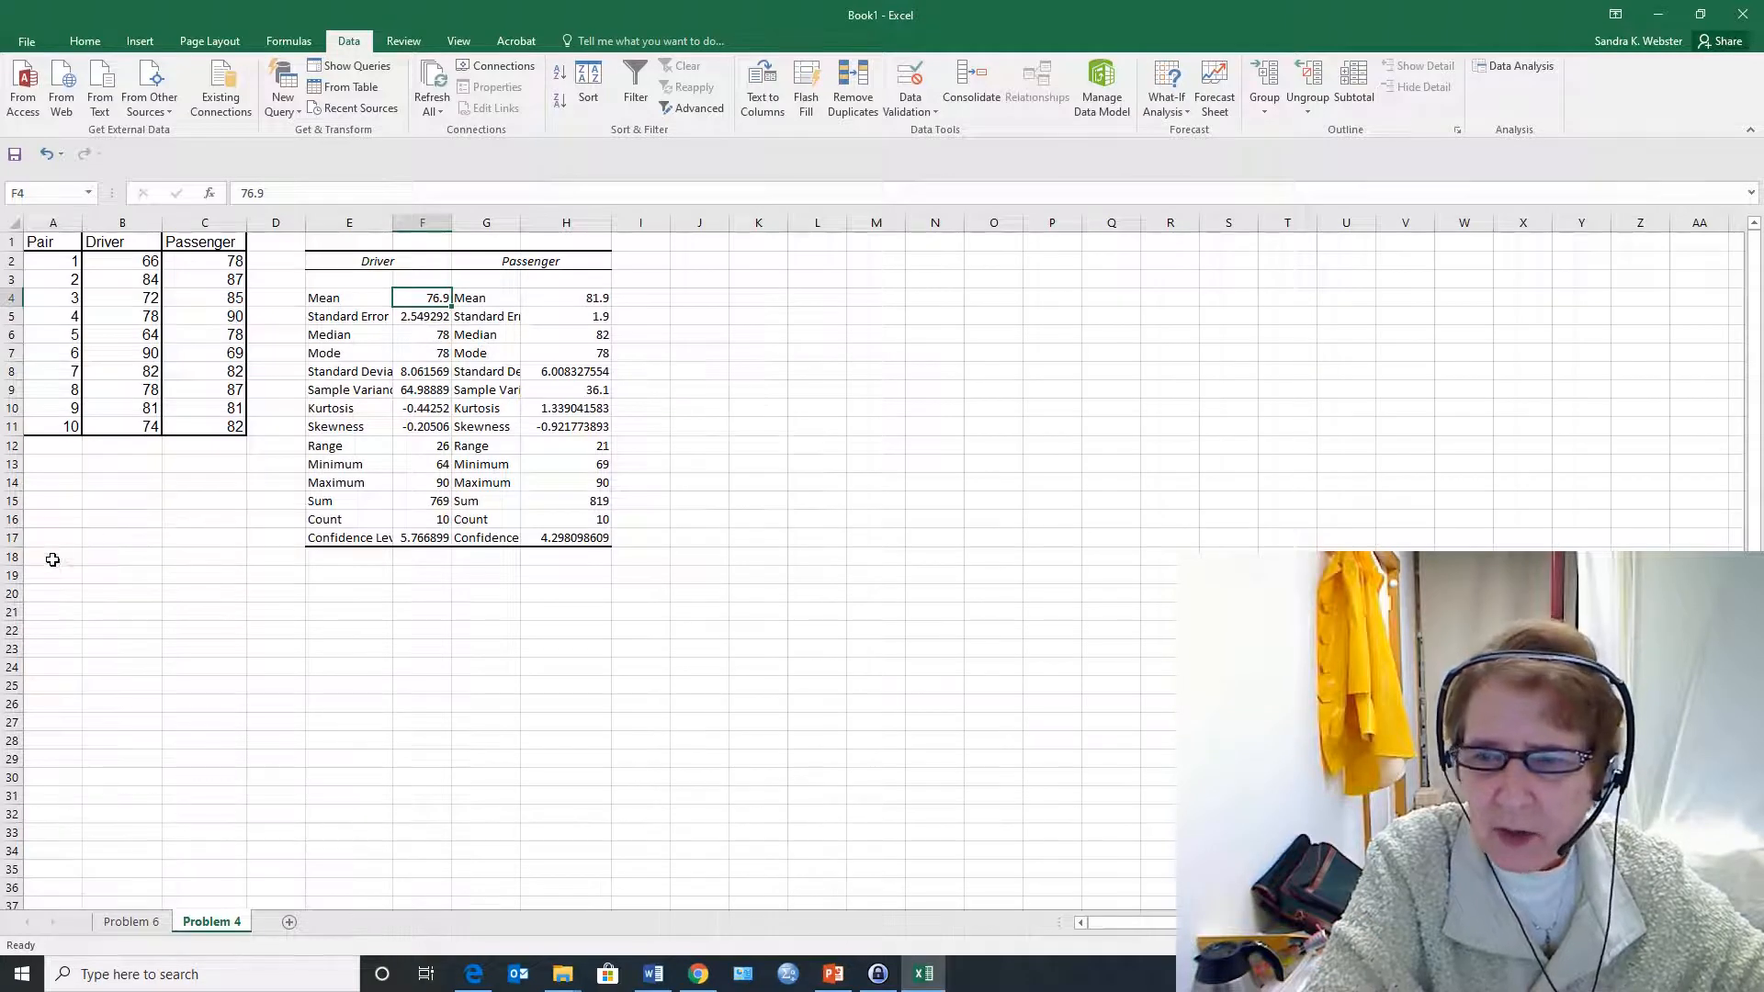
Start a t-Test: Paired Two Sample for Means with the Driver scores in B1:B11 as the Variable 1 range
{"action": "left_click", "coordinate": [98, 563]}
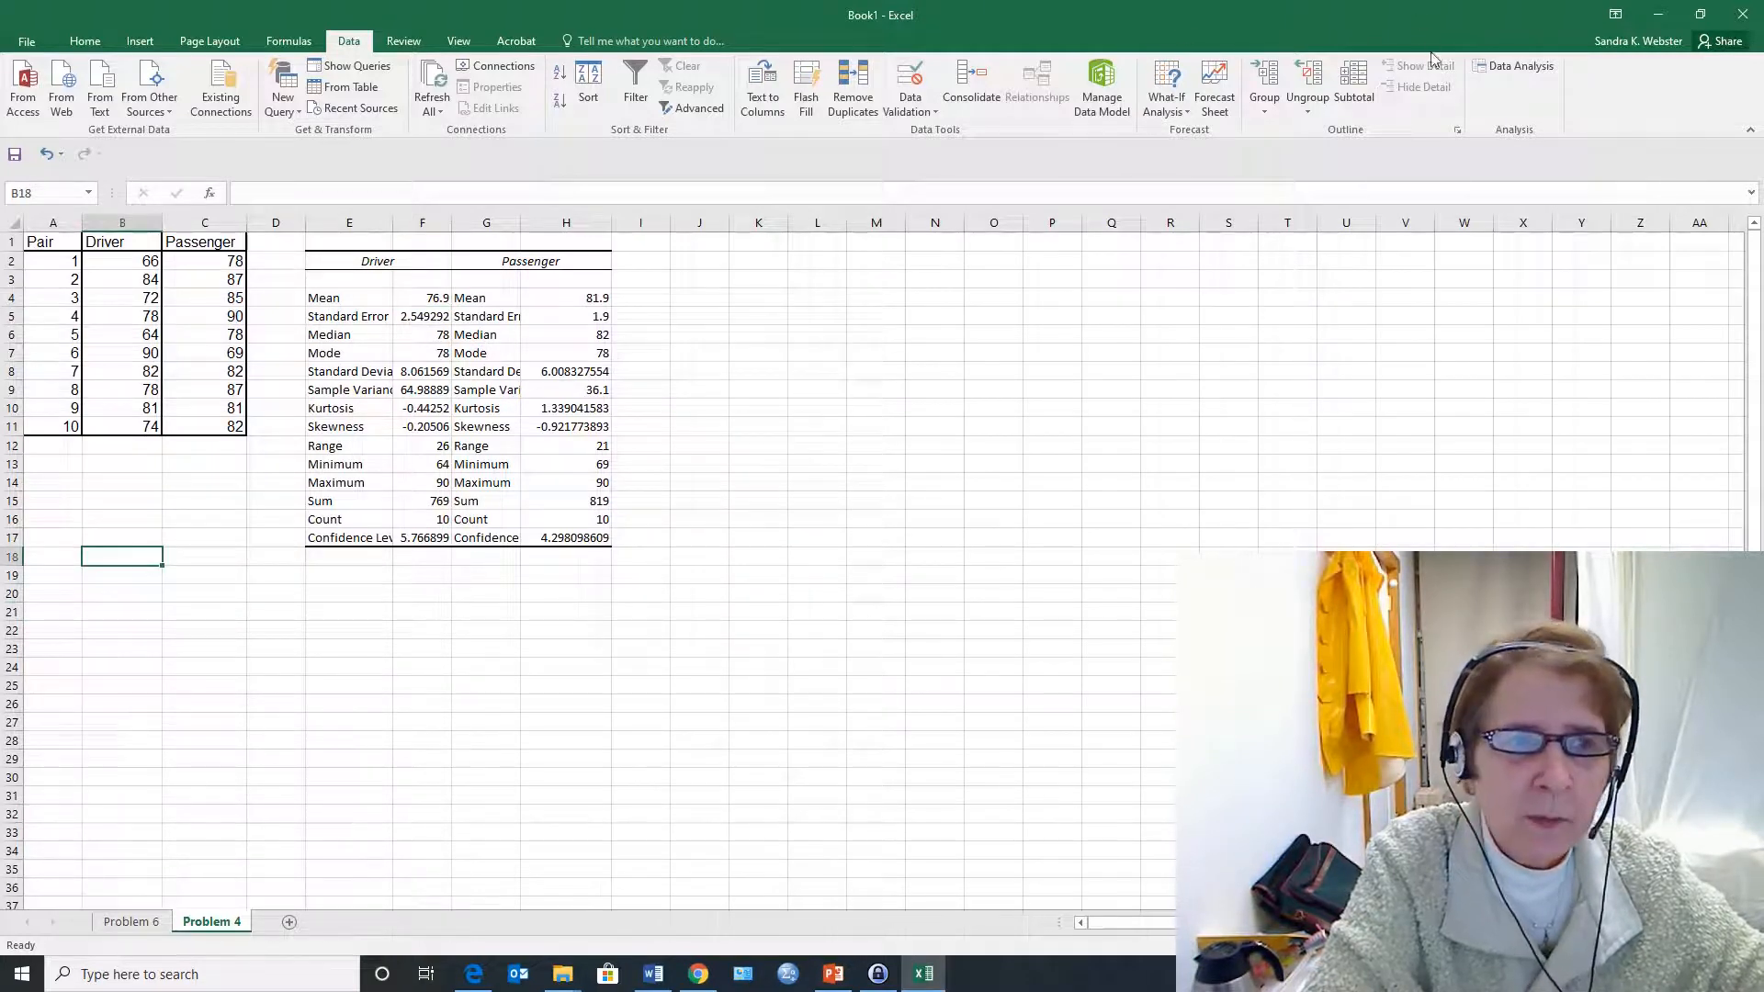
{"action": "left_click", "coordinate": [1520, 66]}
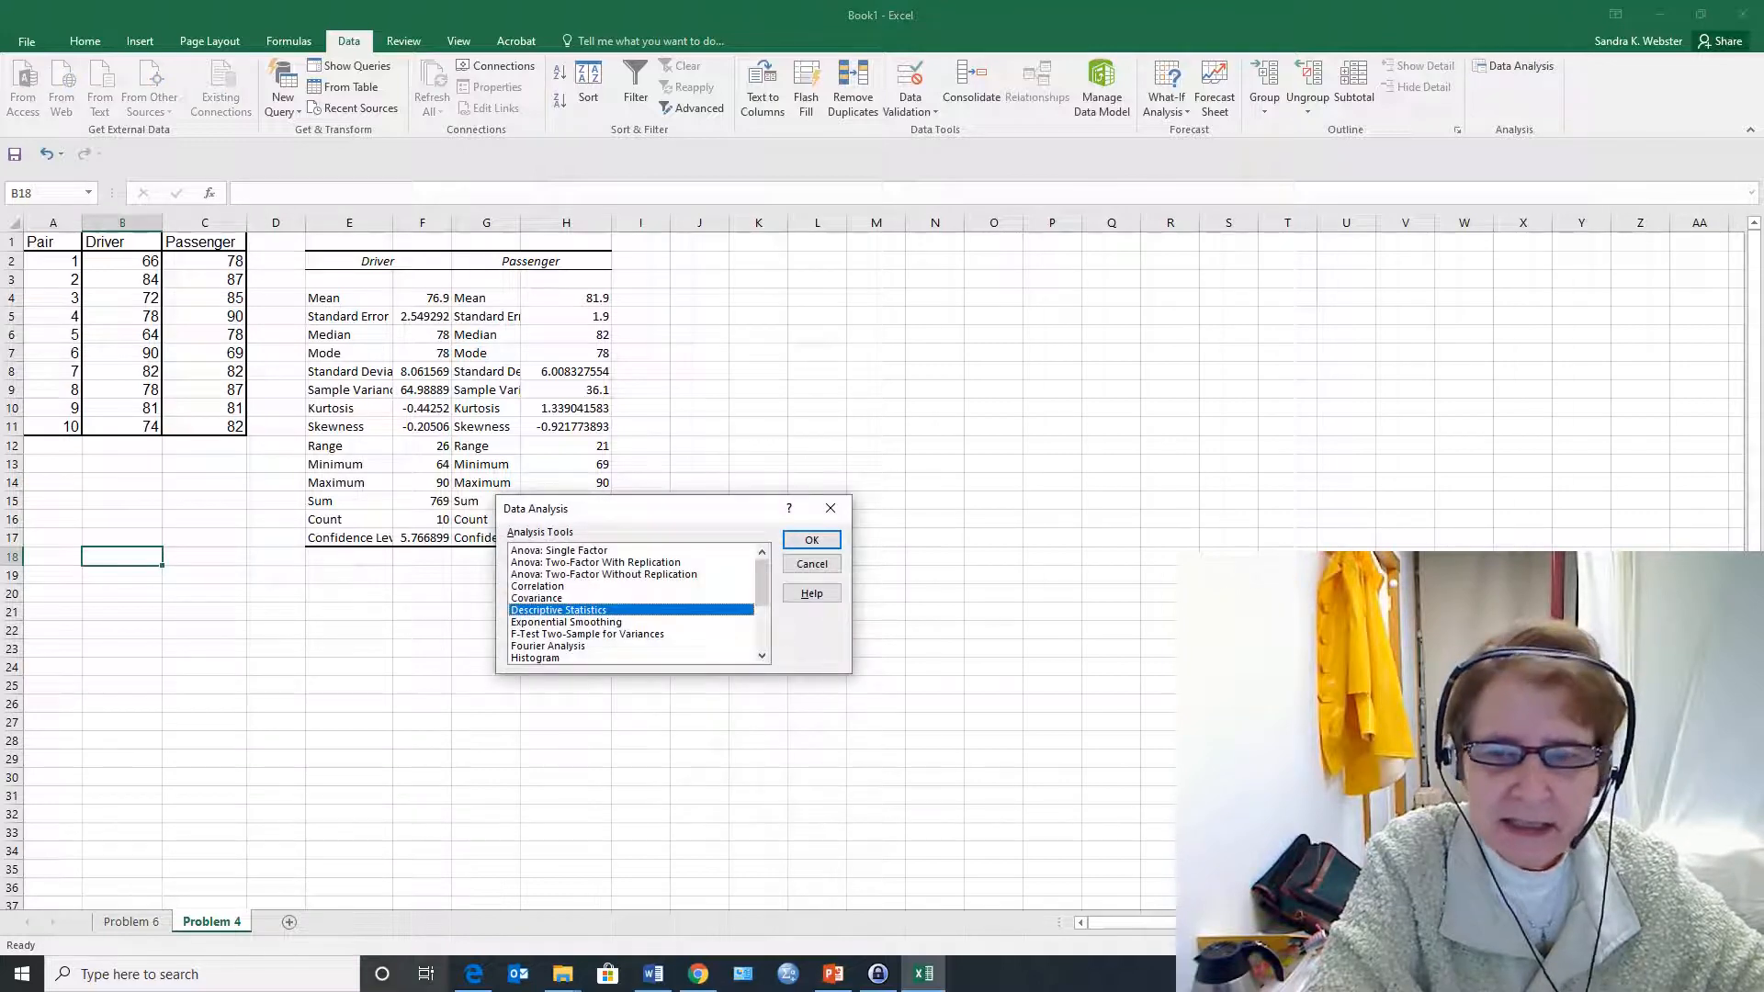
{"action": "scroll", "coordinate": [643, 625], "scroll_direction": "down", "scroll_amount": 3}
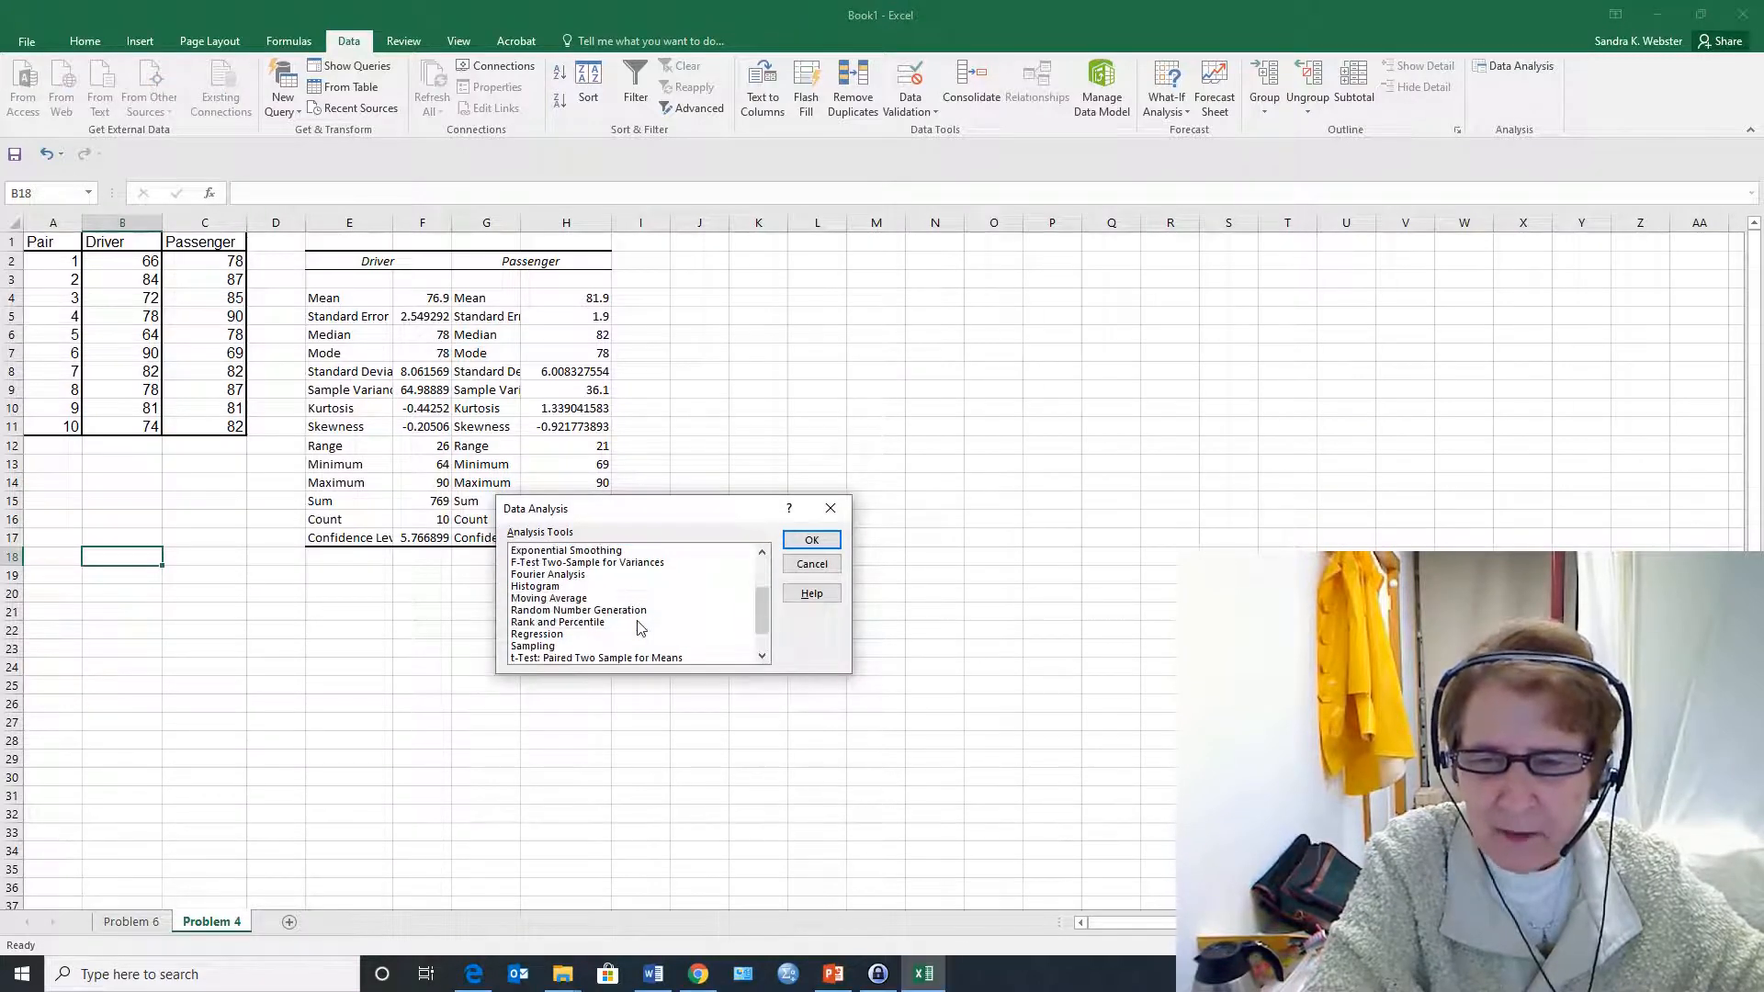
{"action": "left_click", "coordinate": [612, 624]}
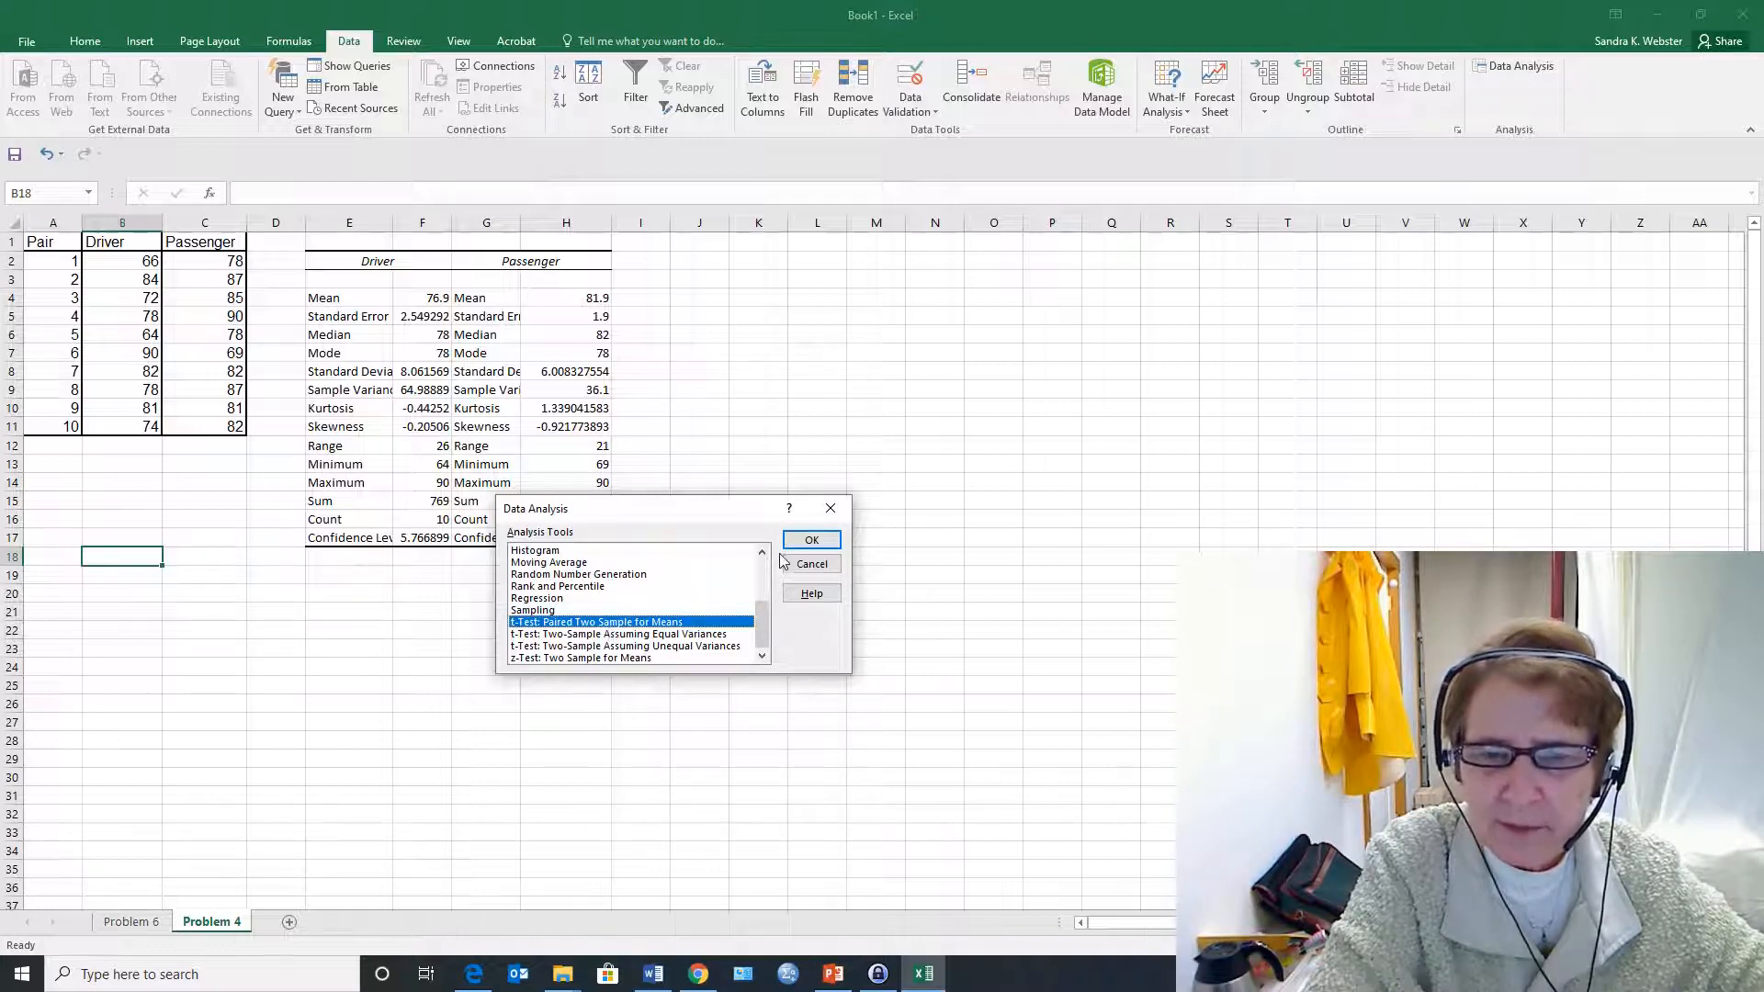
{"action": "left_click", "coordinate": [810, 540]}
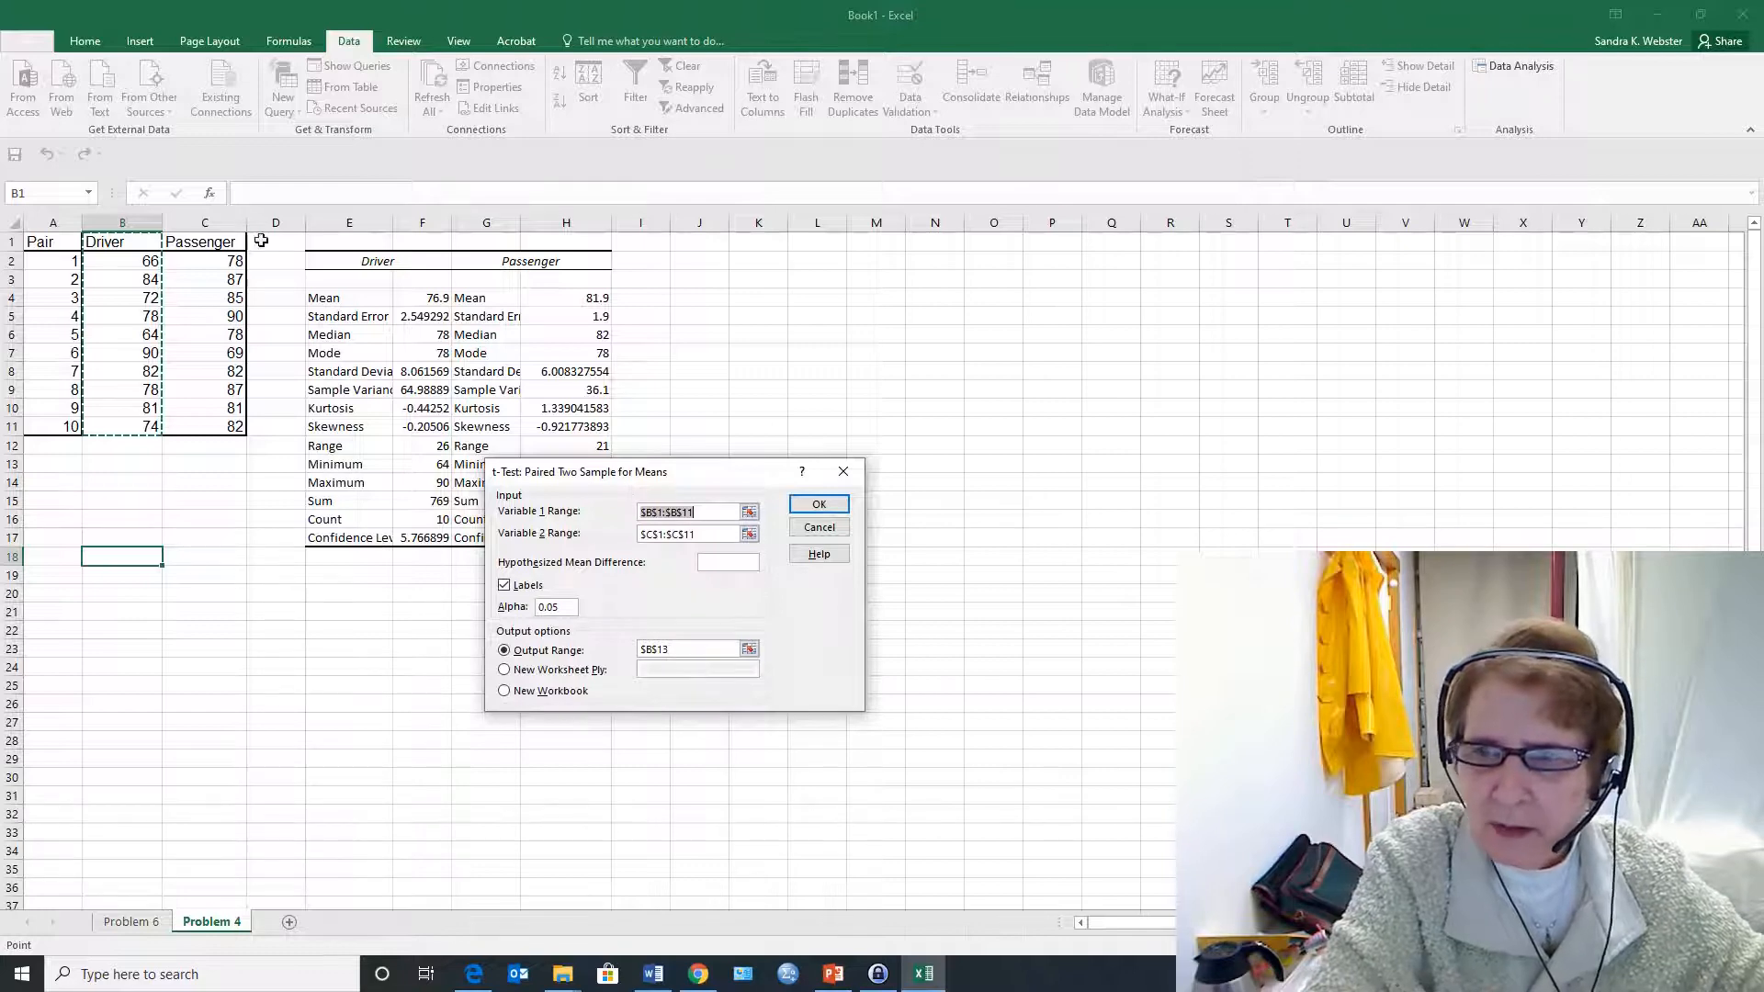
{"action": "left_click_drag", "start_coordinate": [119, 242], "coordinate": [105, 428]}
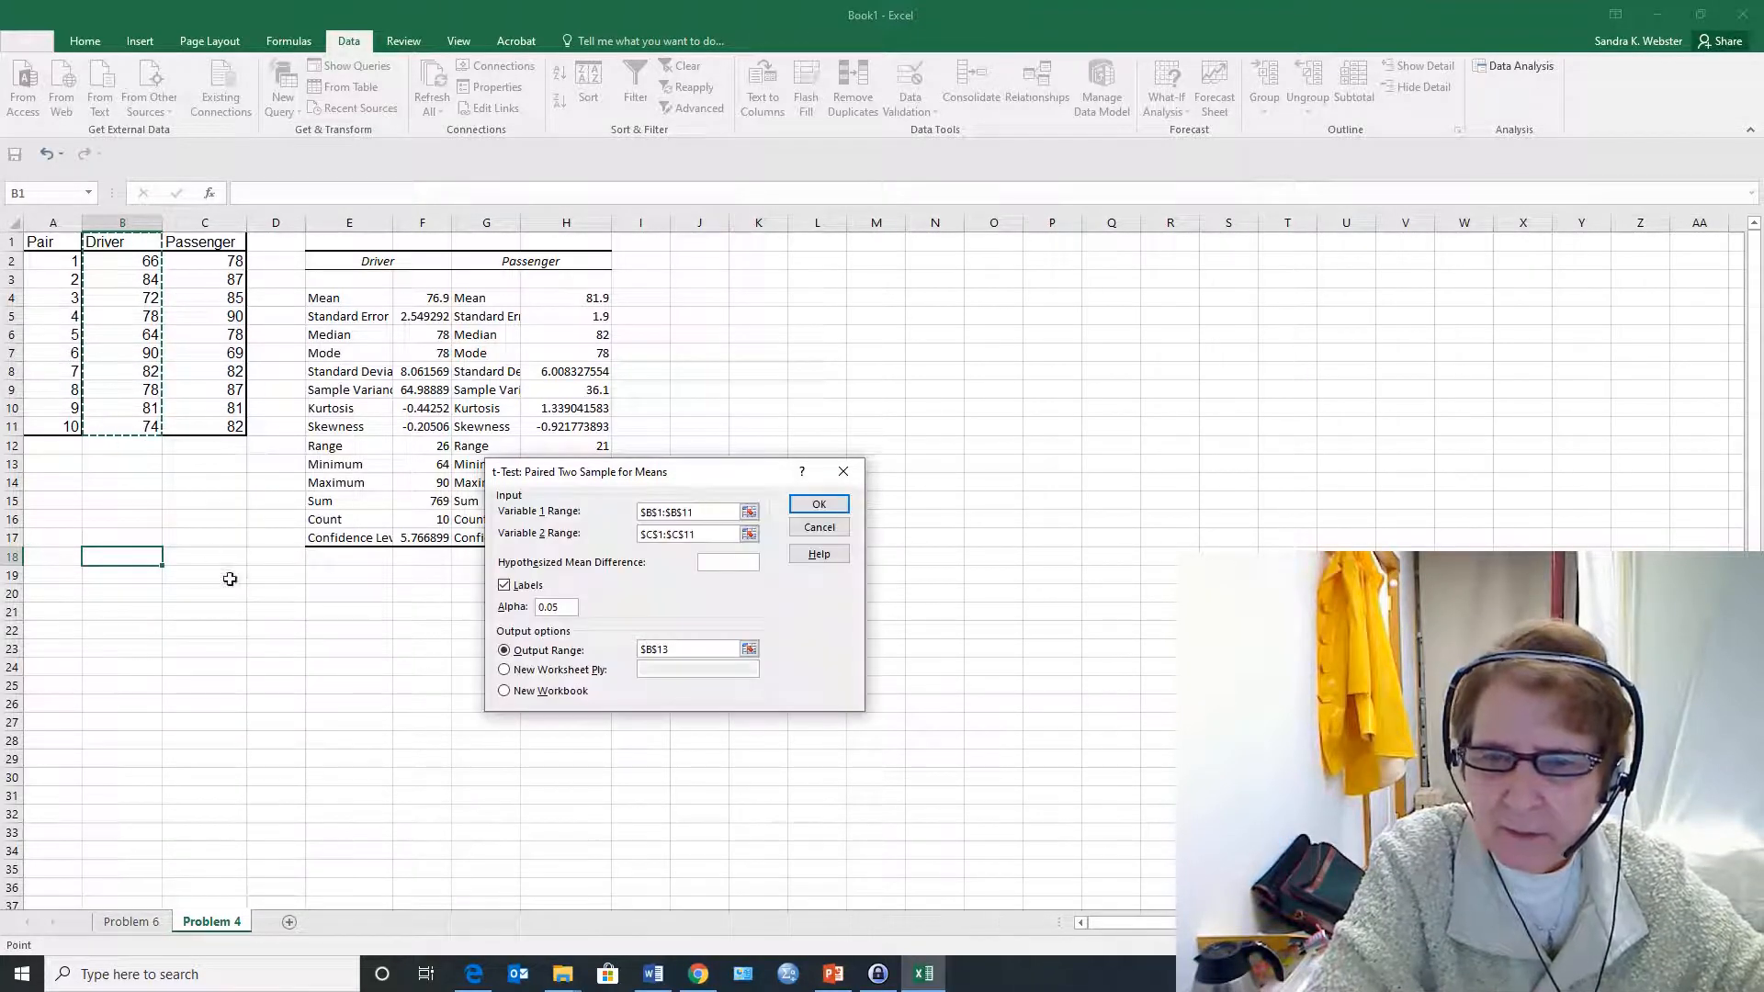
{"action": "left_click", "coordinate": [661, 533]}
{"action": "left_click_drag", "start_coordinate": [216, 250], "coordinate": [190, 425]}
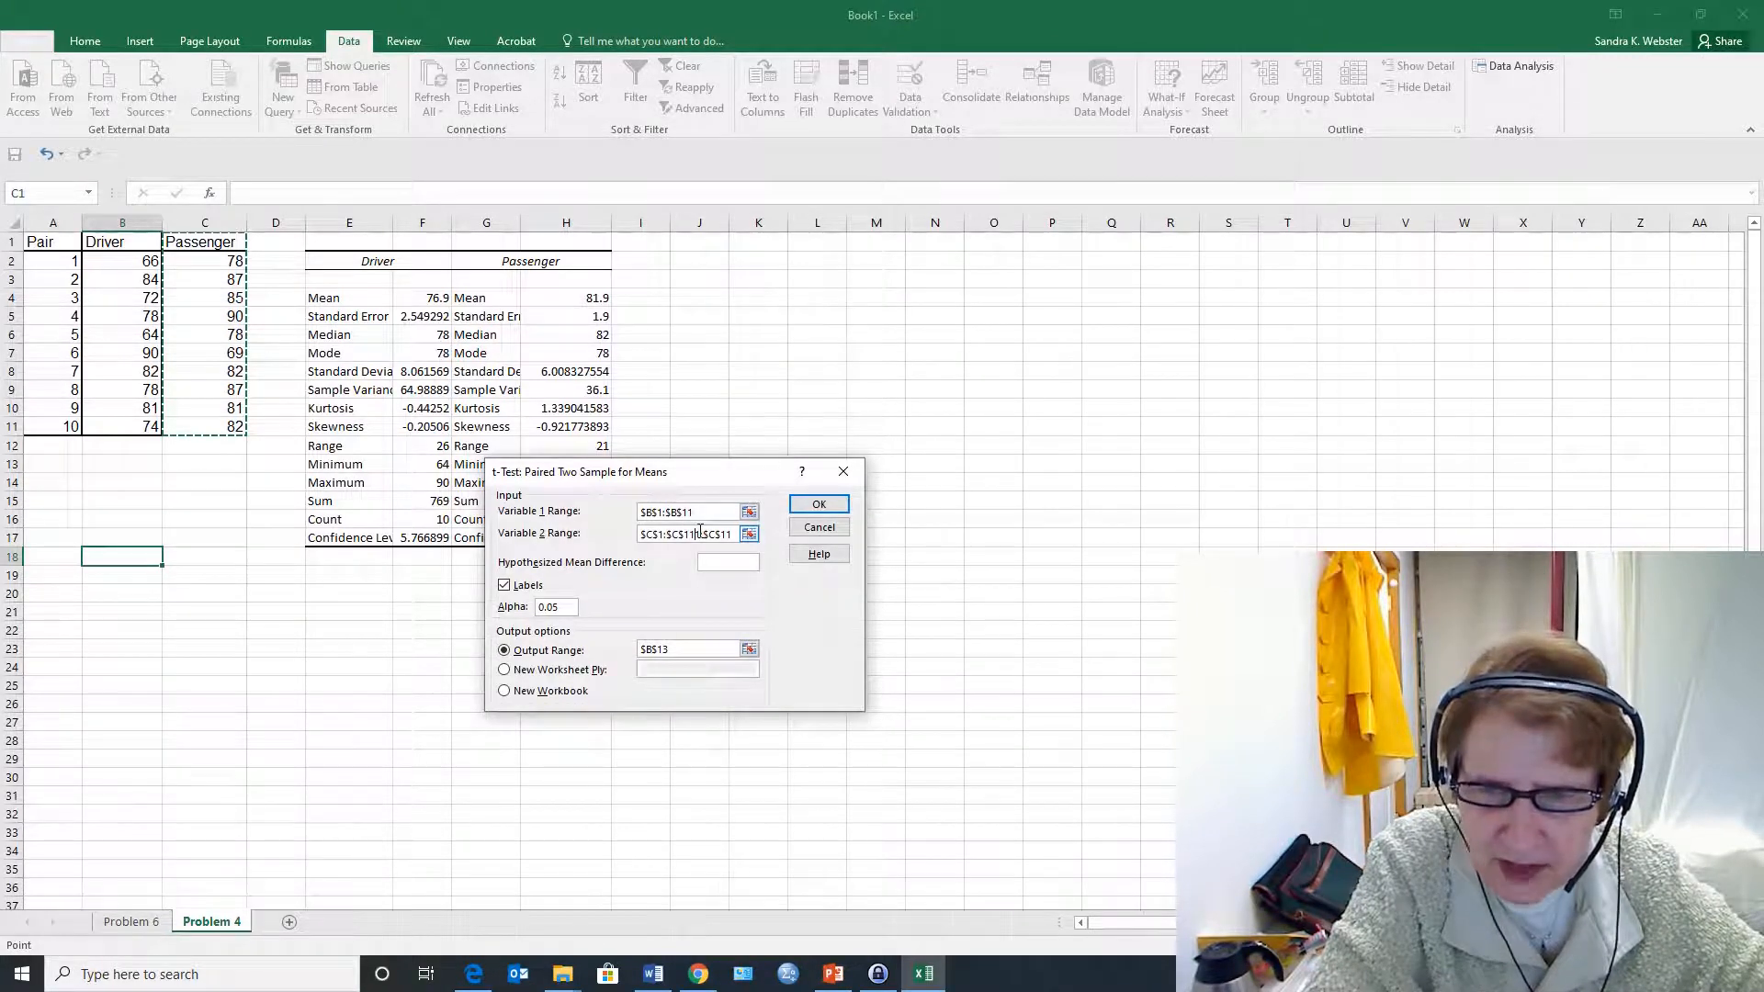
{"action": "left_click", "coordinate": [696, 534]}
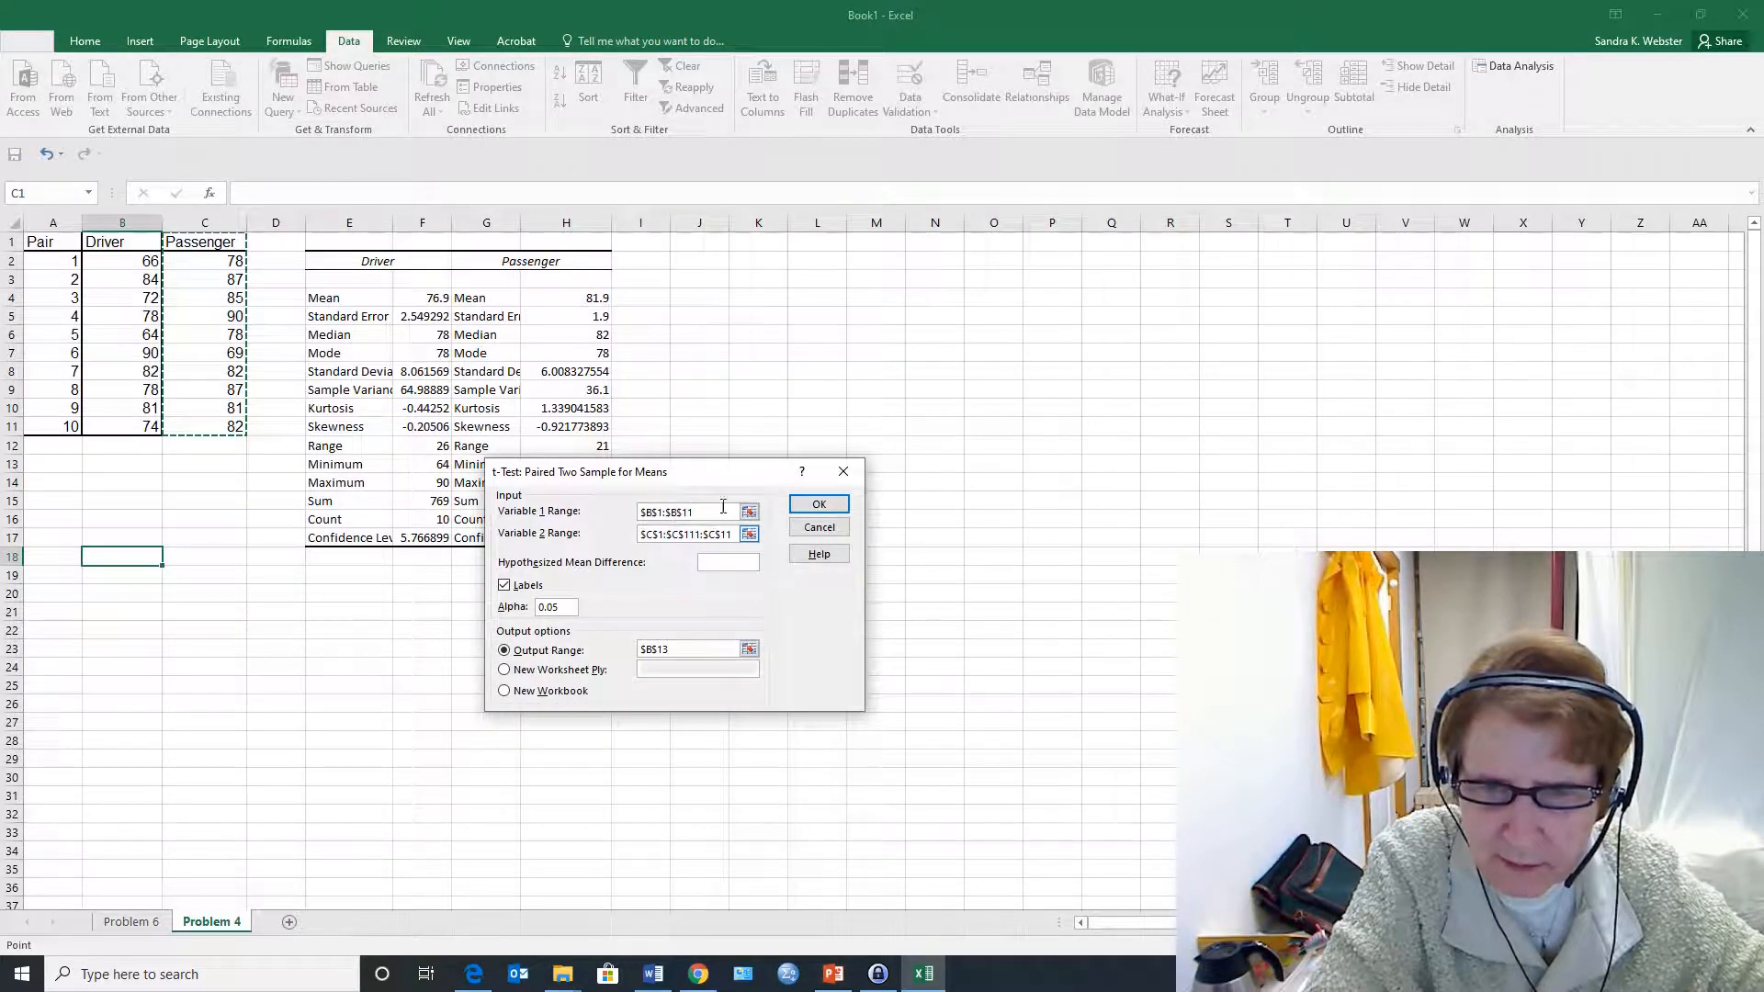
{"action": "left_click_drag", "start_coordinate": [723, 507], "coordinate": [748, 527]}
{"action": "key", "text": "Delete"}
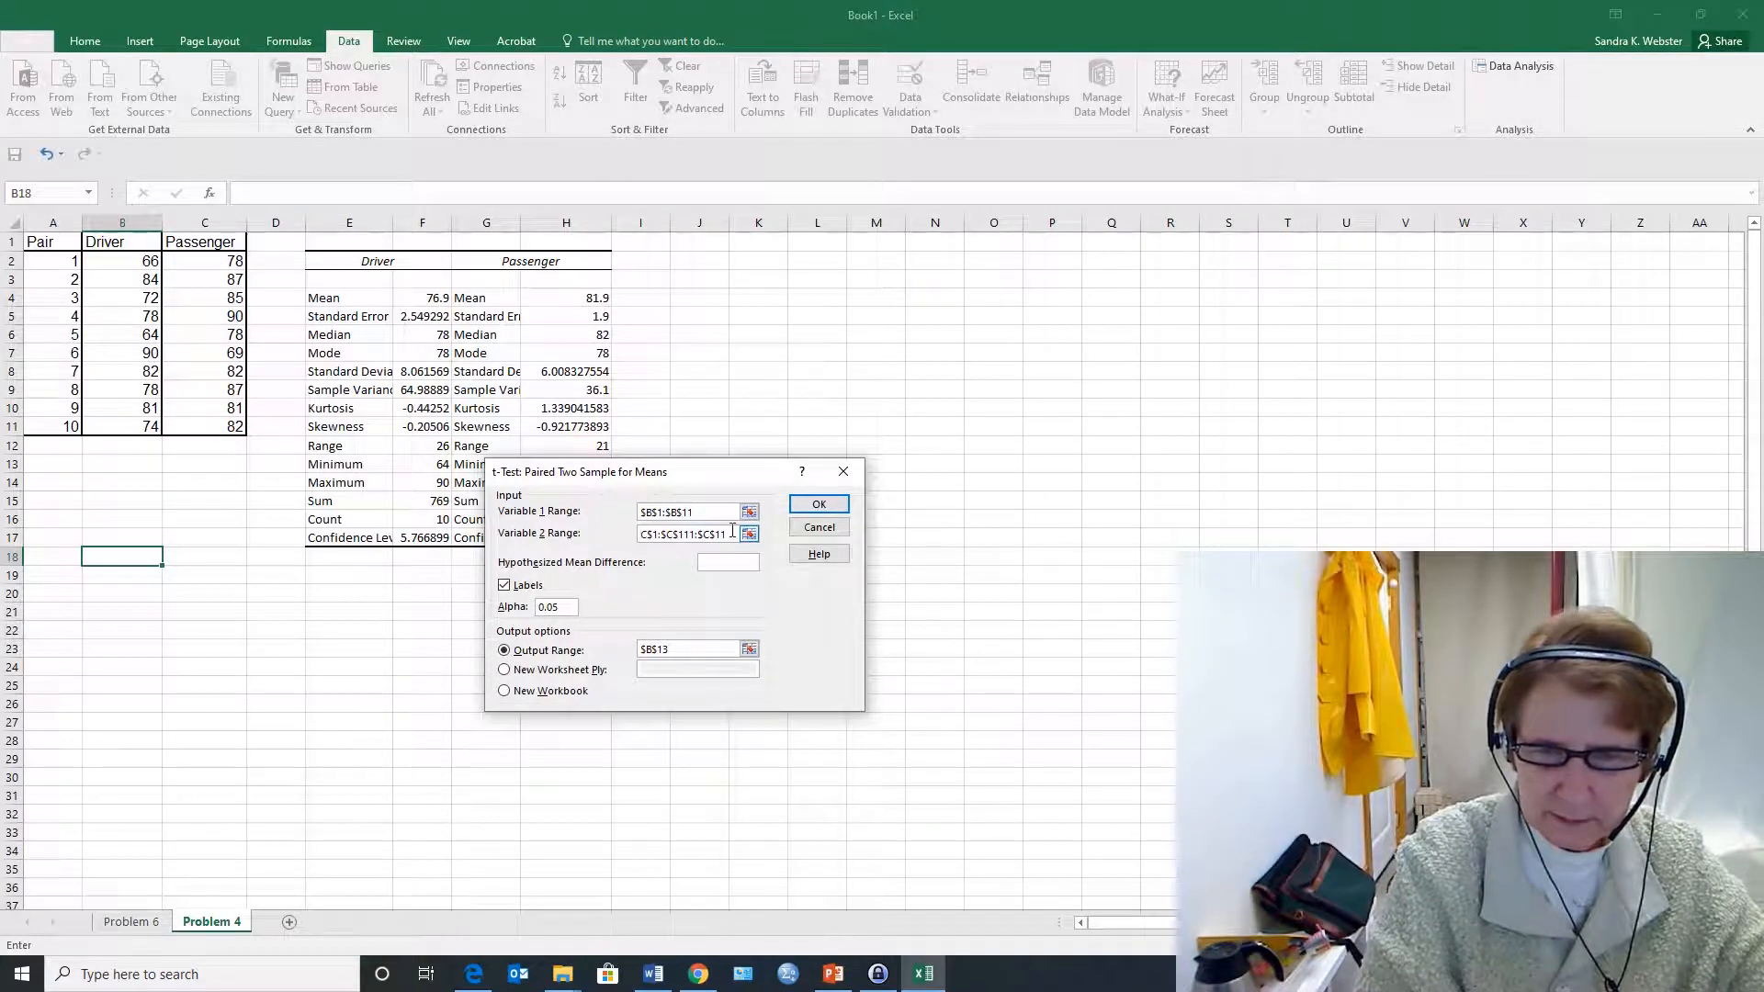
{"action": "left_click_drag", "start_coordinate": [732, 531], "coordinate": [643, 534]}
{"action": "key", "text": "Delete"}
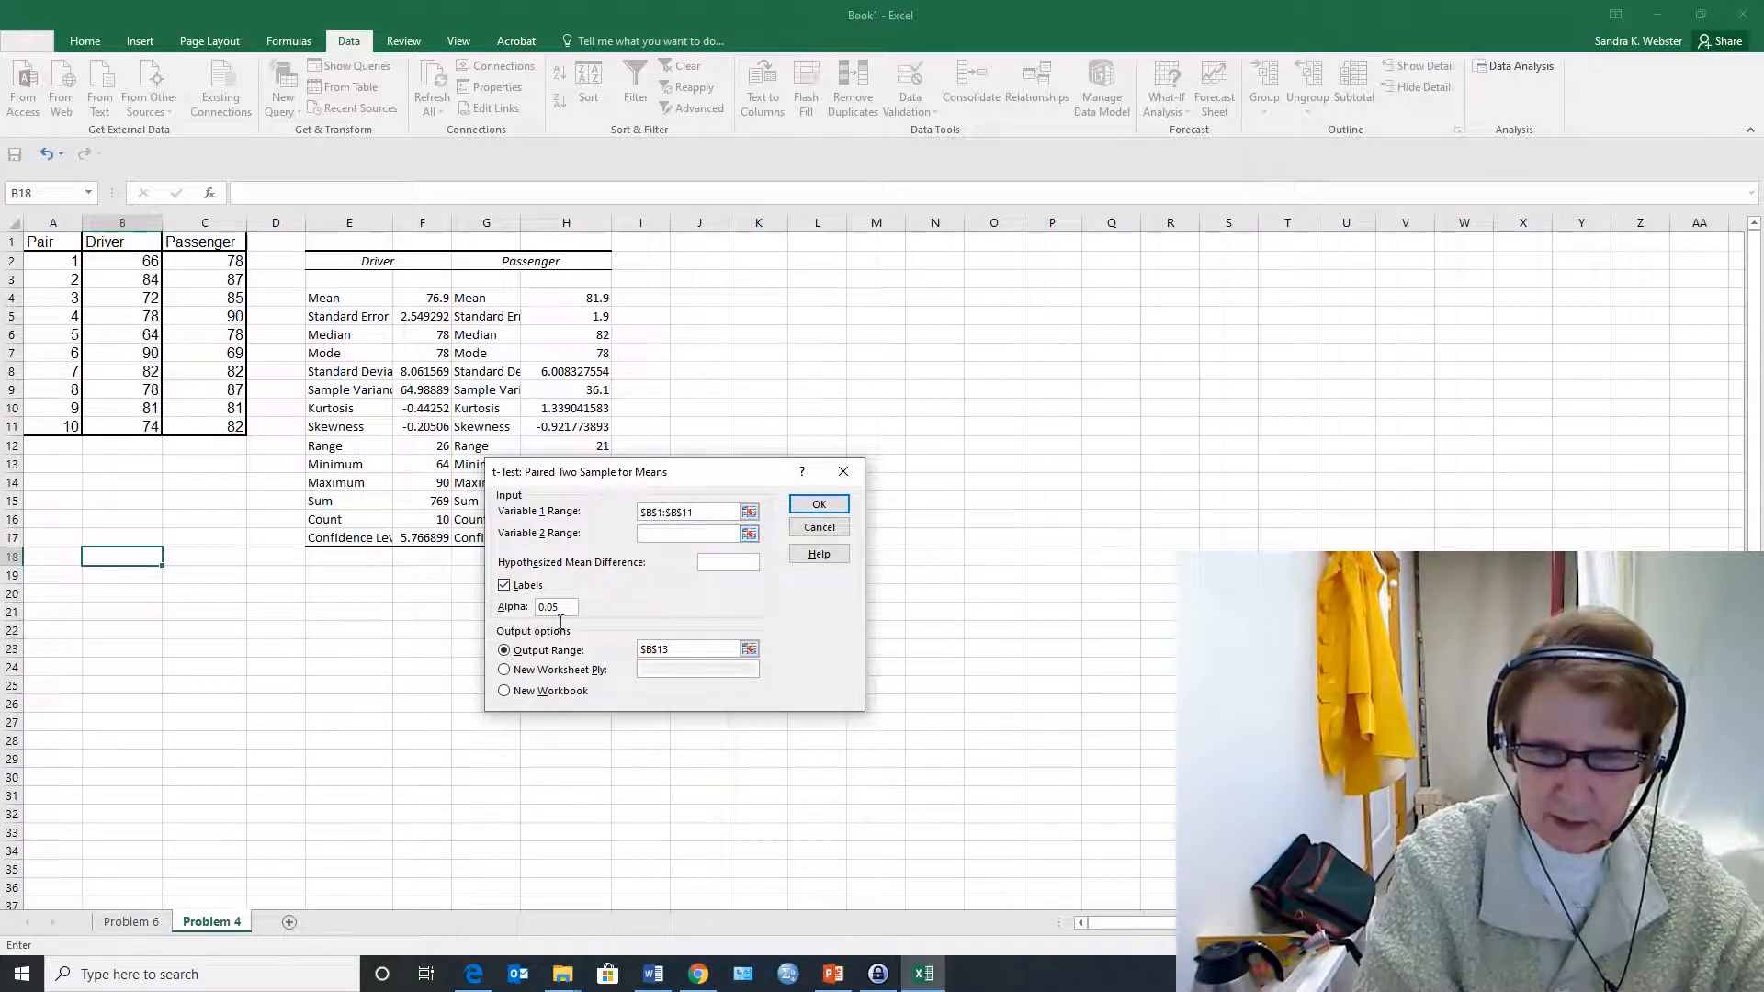
{"action": "left_click_drag", "start_coordinate": [214, 243], "coordinate": [210, 425]}
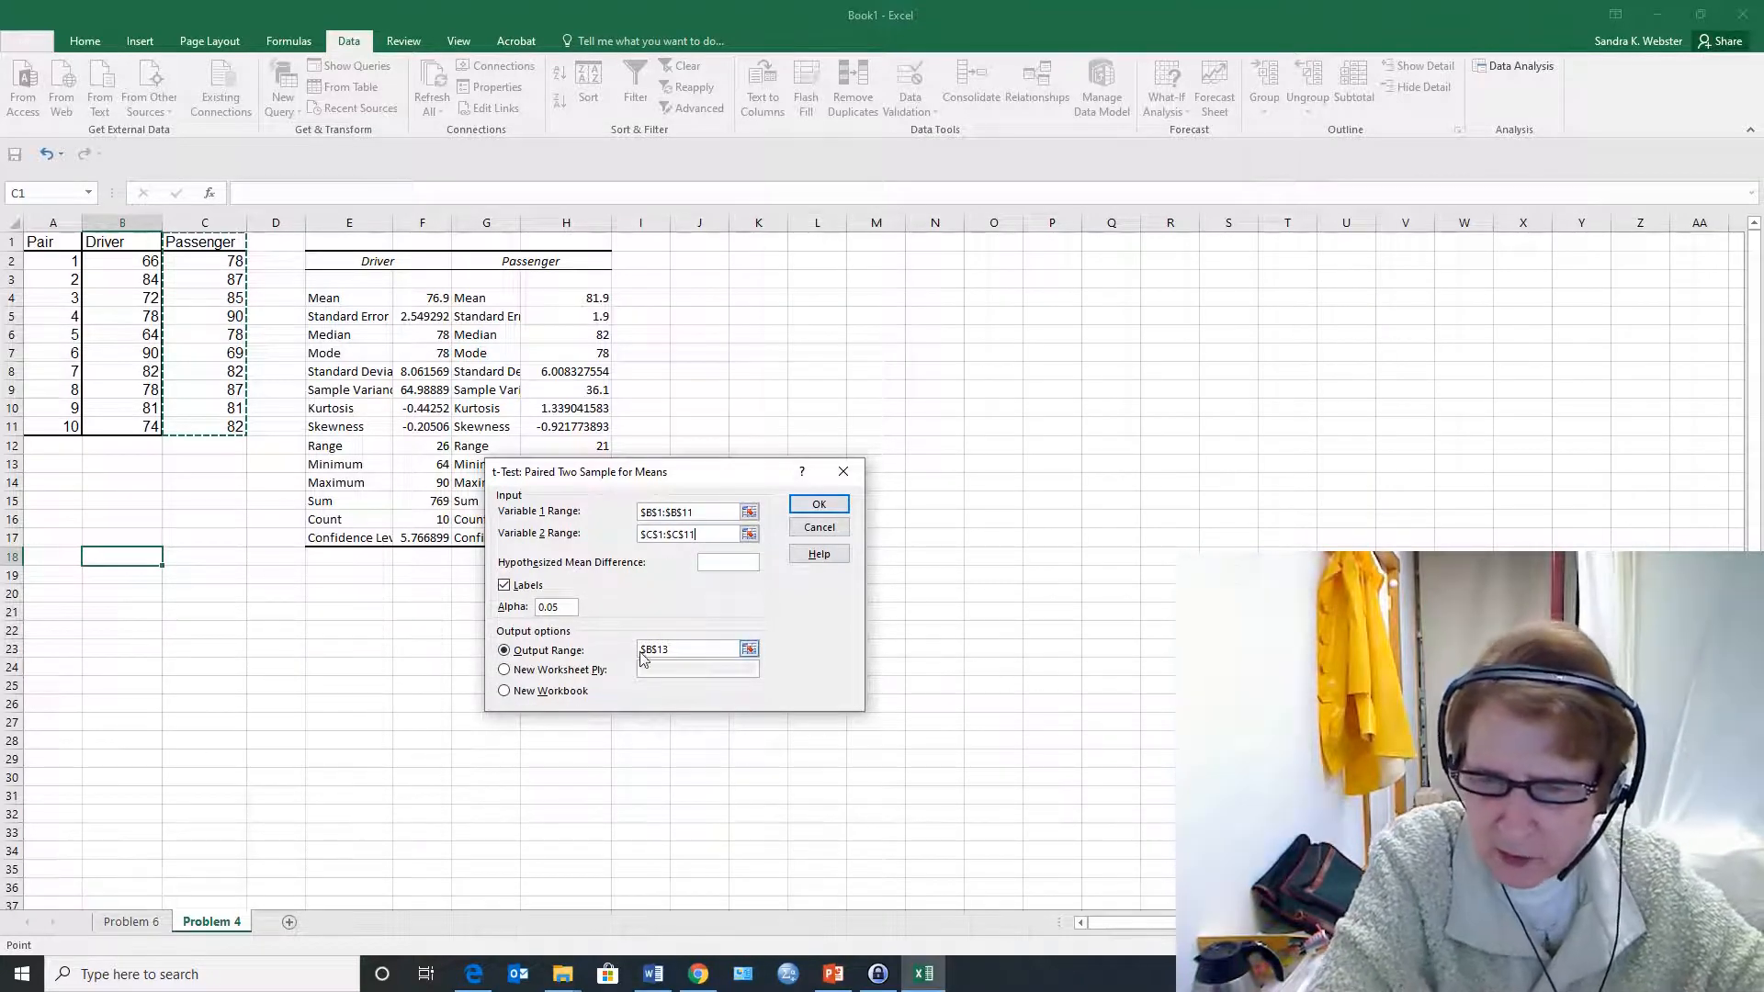
{"action": "left_click", "coordinate": [105, 572]}
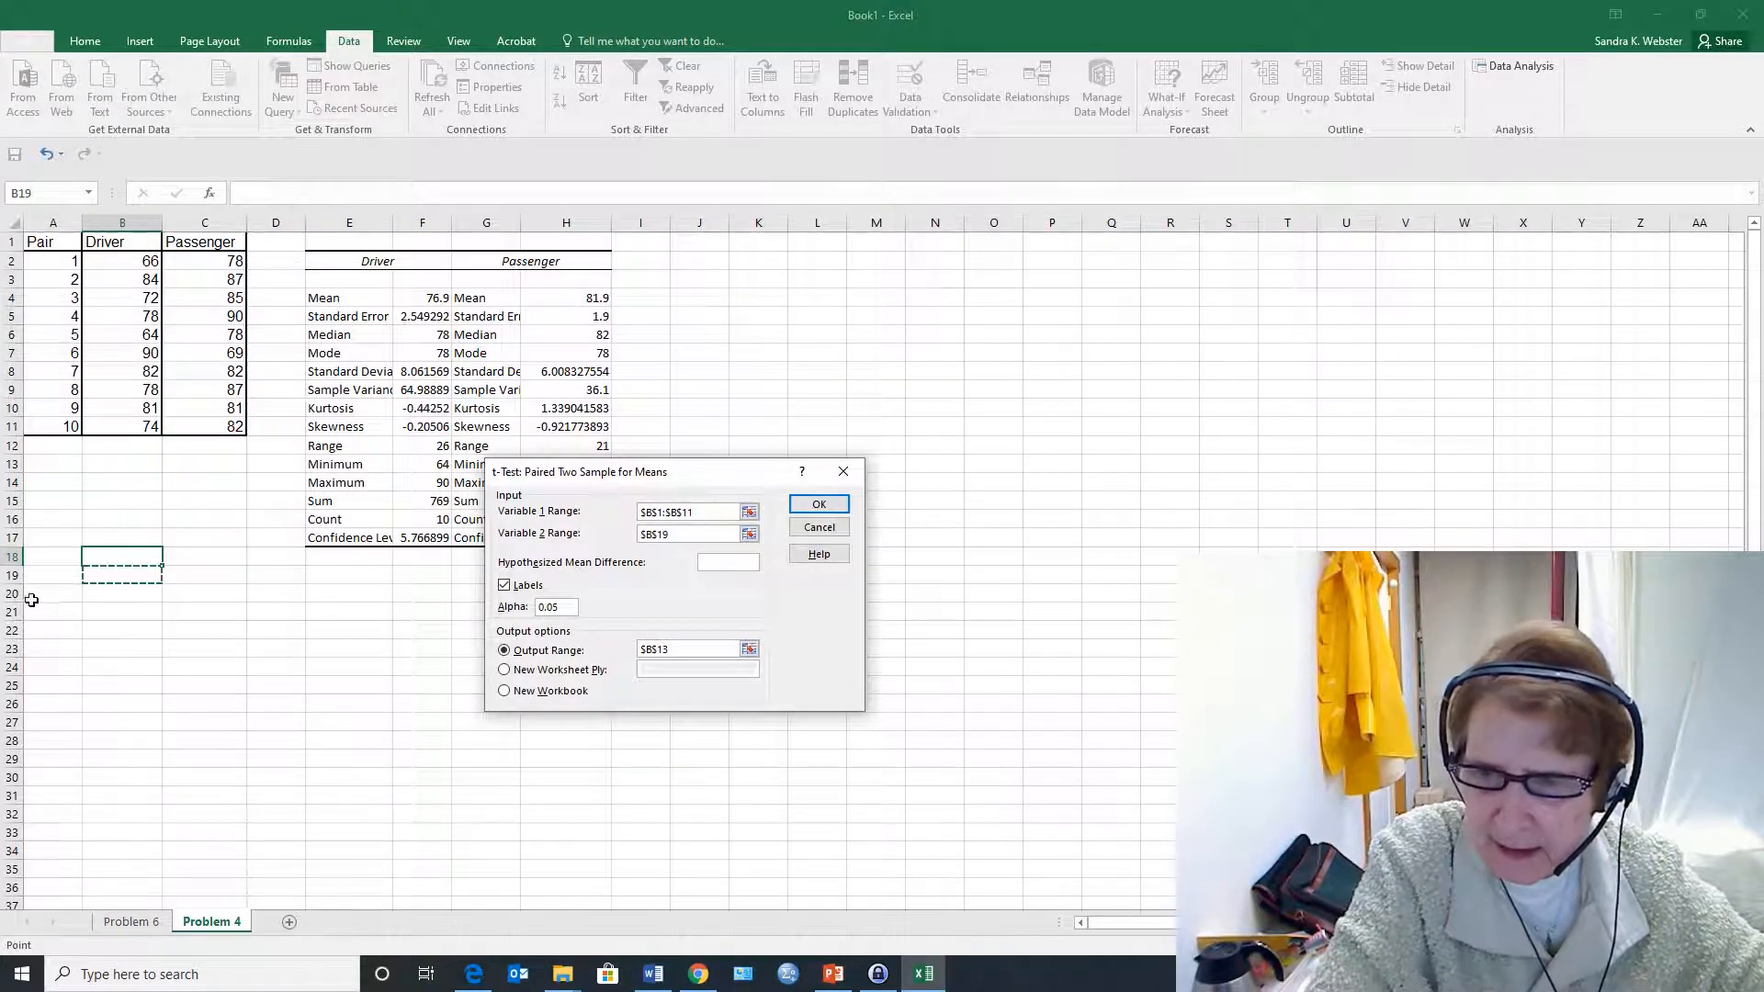
{"action": "left_click", "coordinate": [43, 581]}
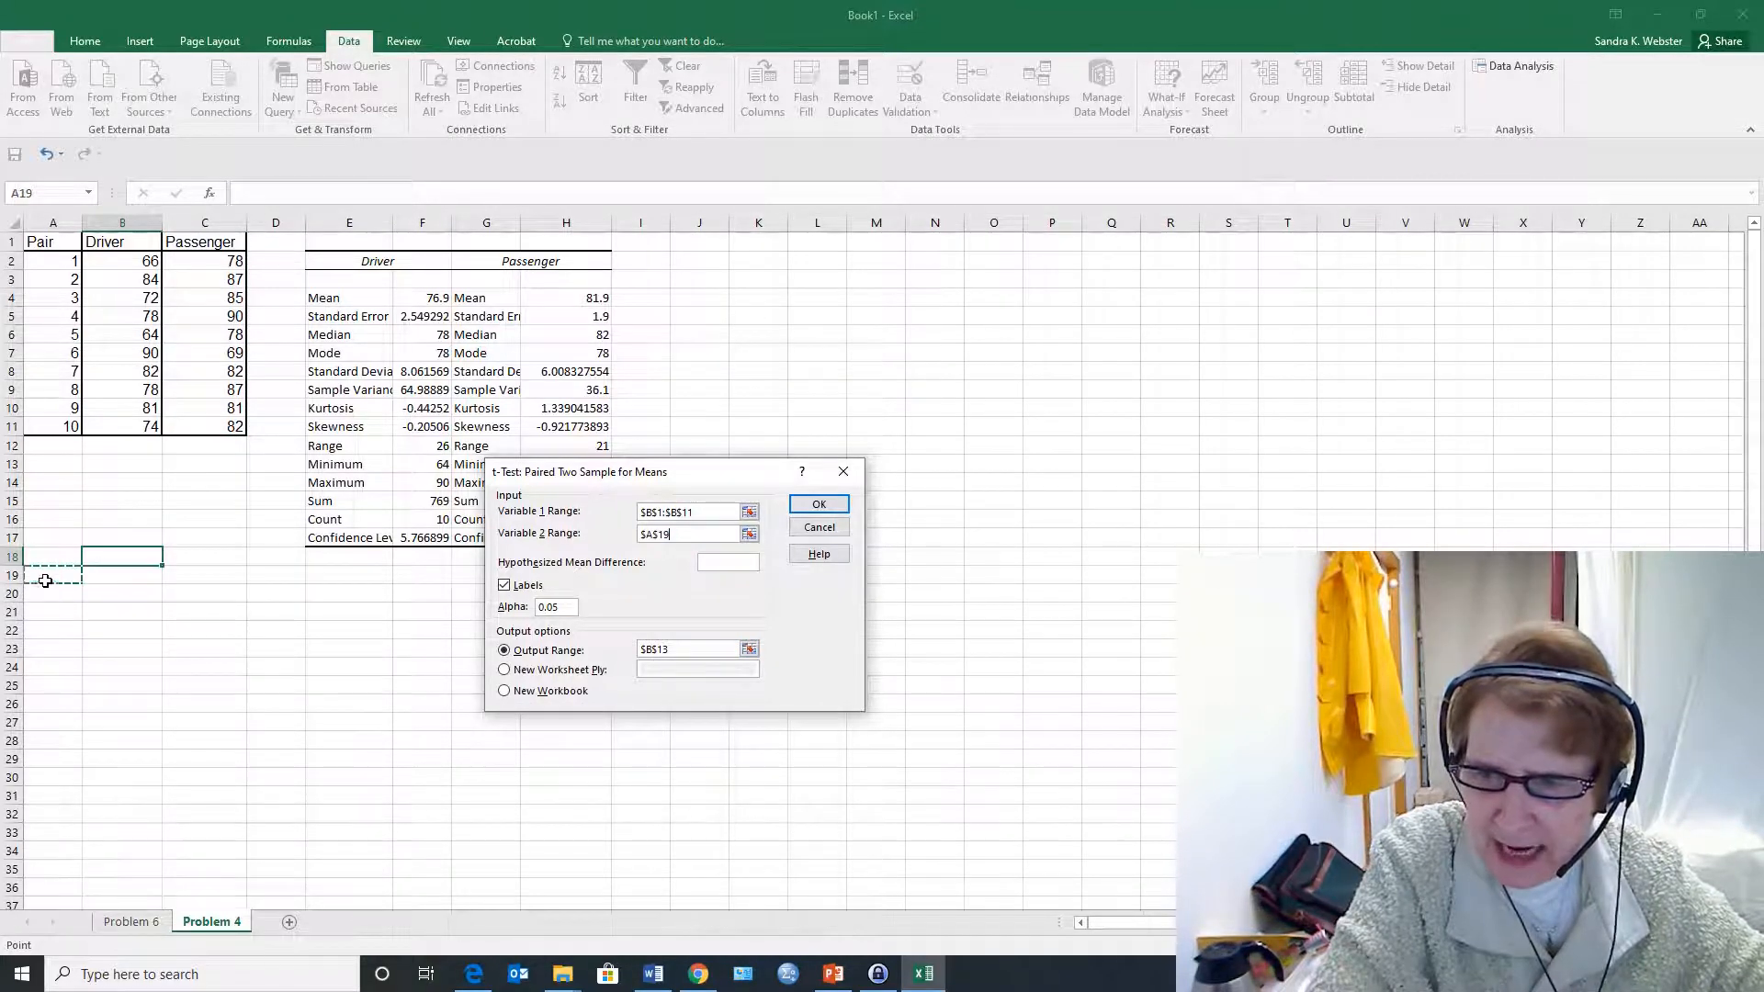
Set the Variable 2 range to the Passenger scores in C1:C11 and run the paired t-test with output at A18
{"action": "left_click", "coordinate": [669, 540]}
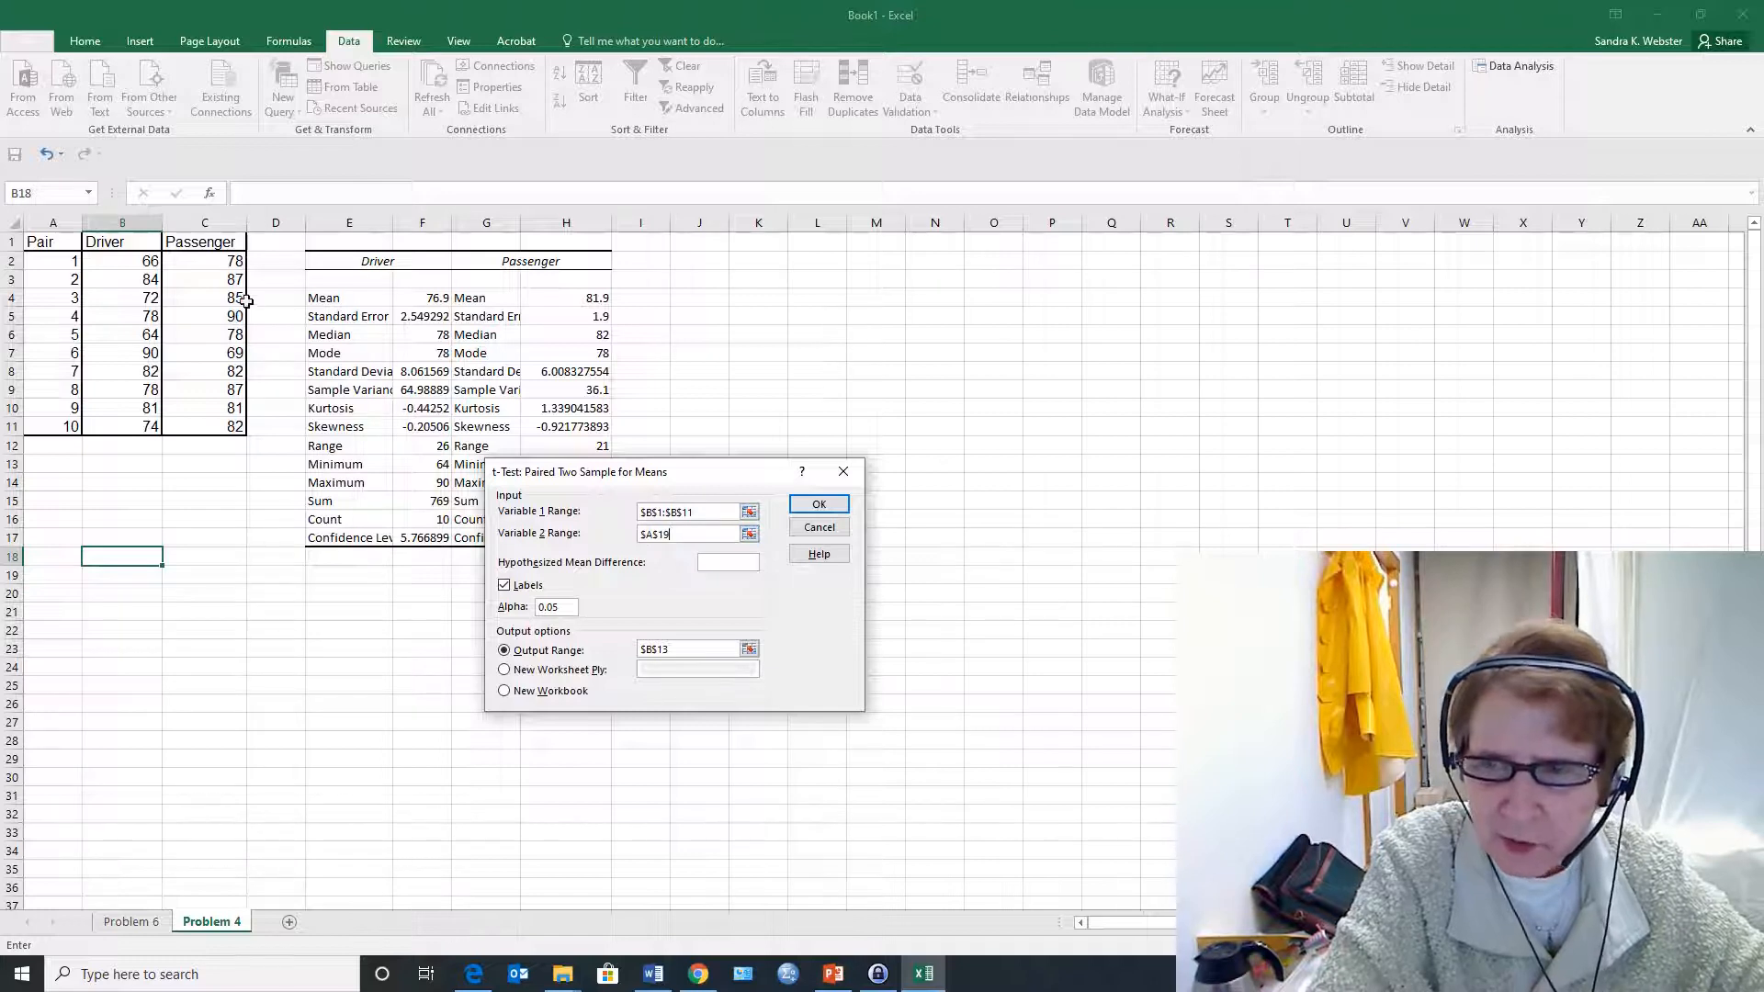
{"action": "left_click_drag", "start_coordinate": [218, 238], "coordinate": [179, 429]}
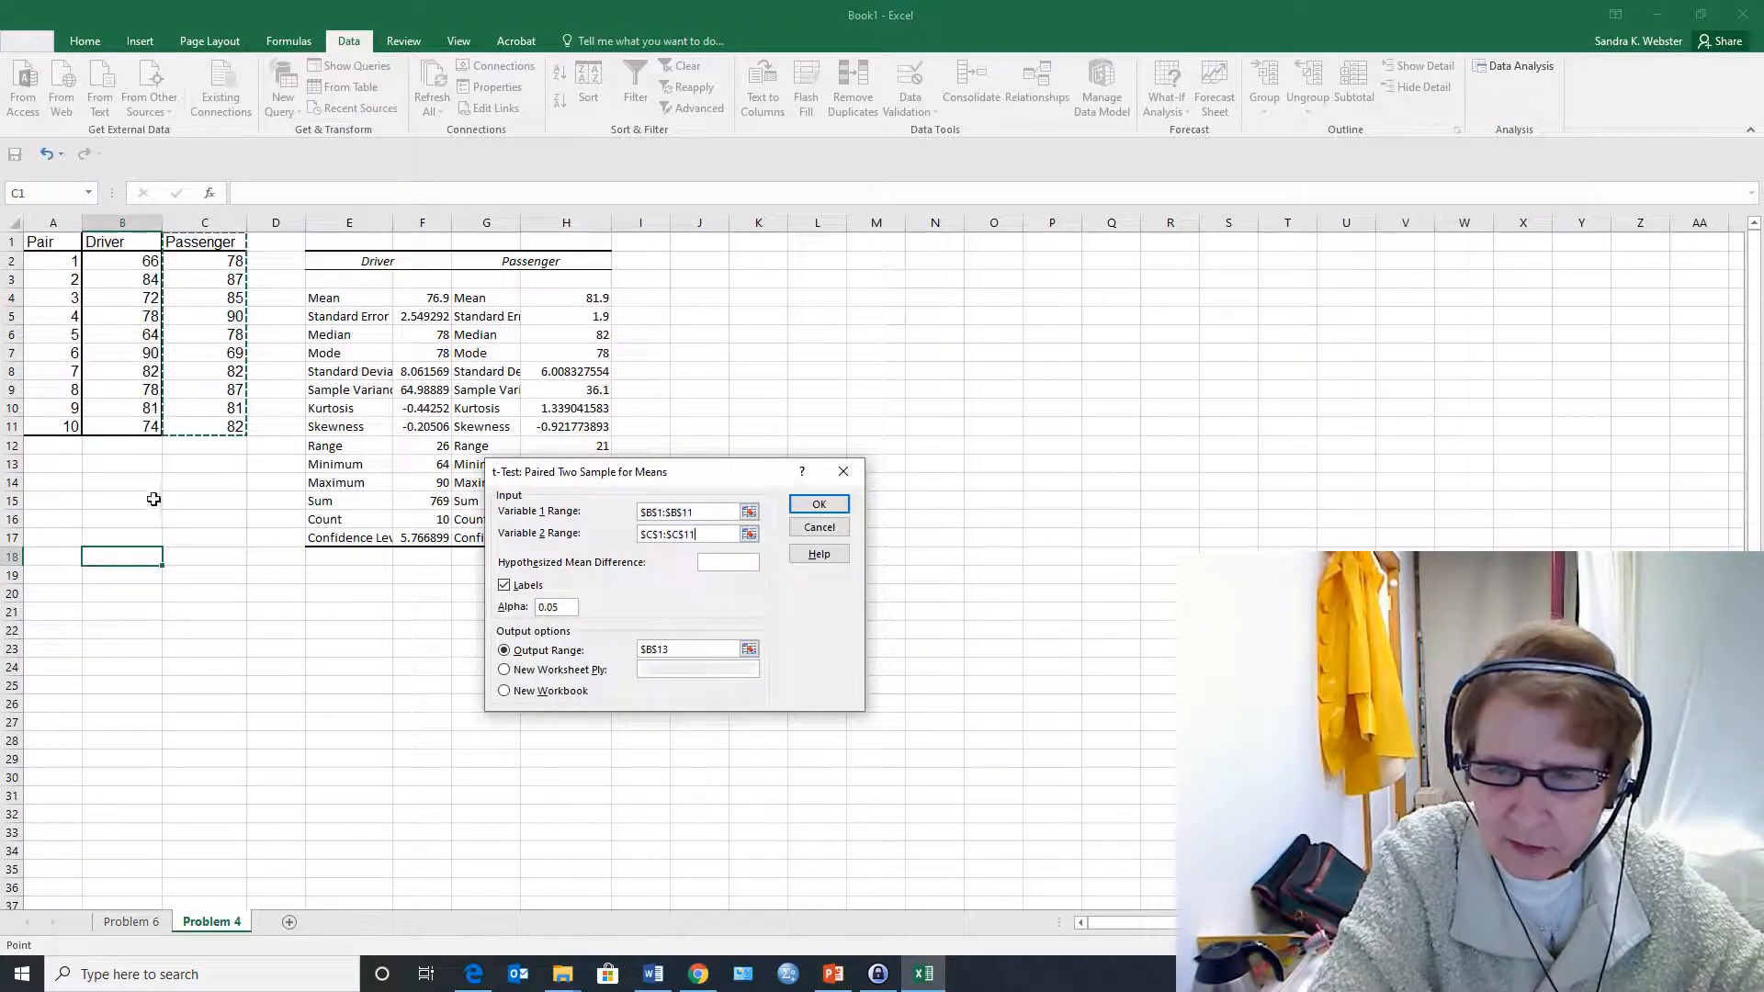
{"action": "left_click", "coordinate": [670, 649]}
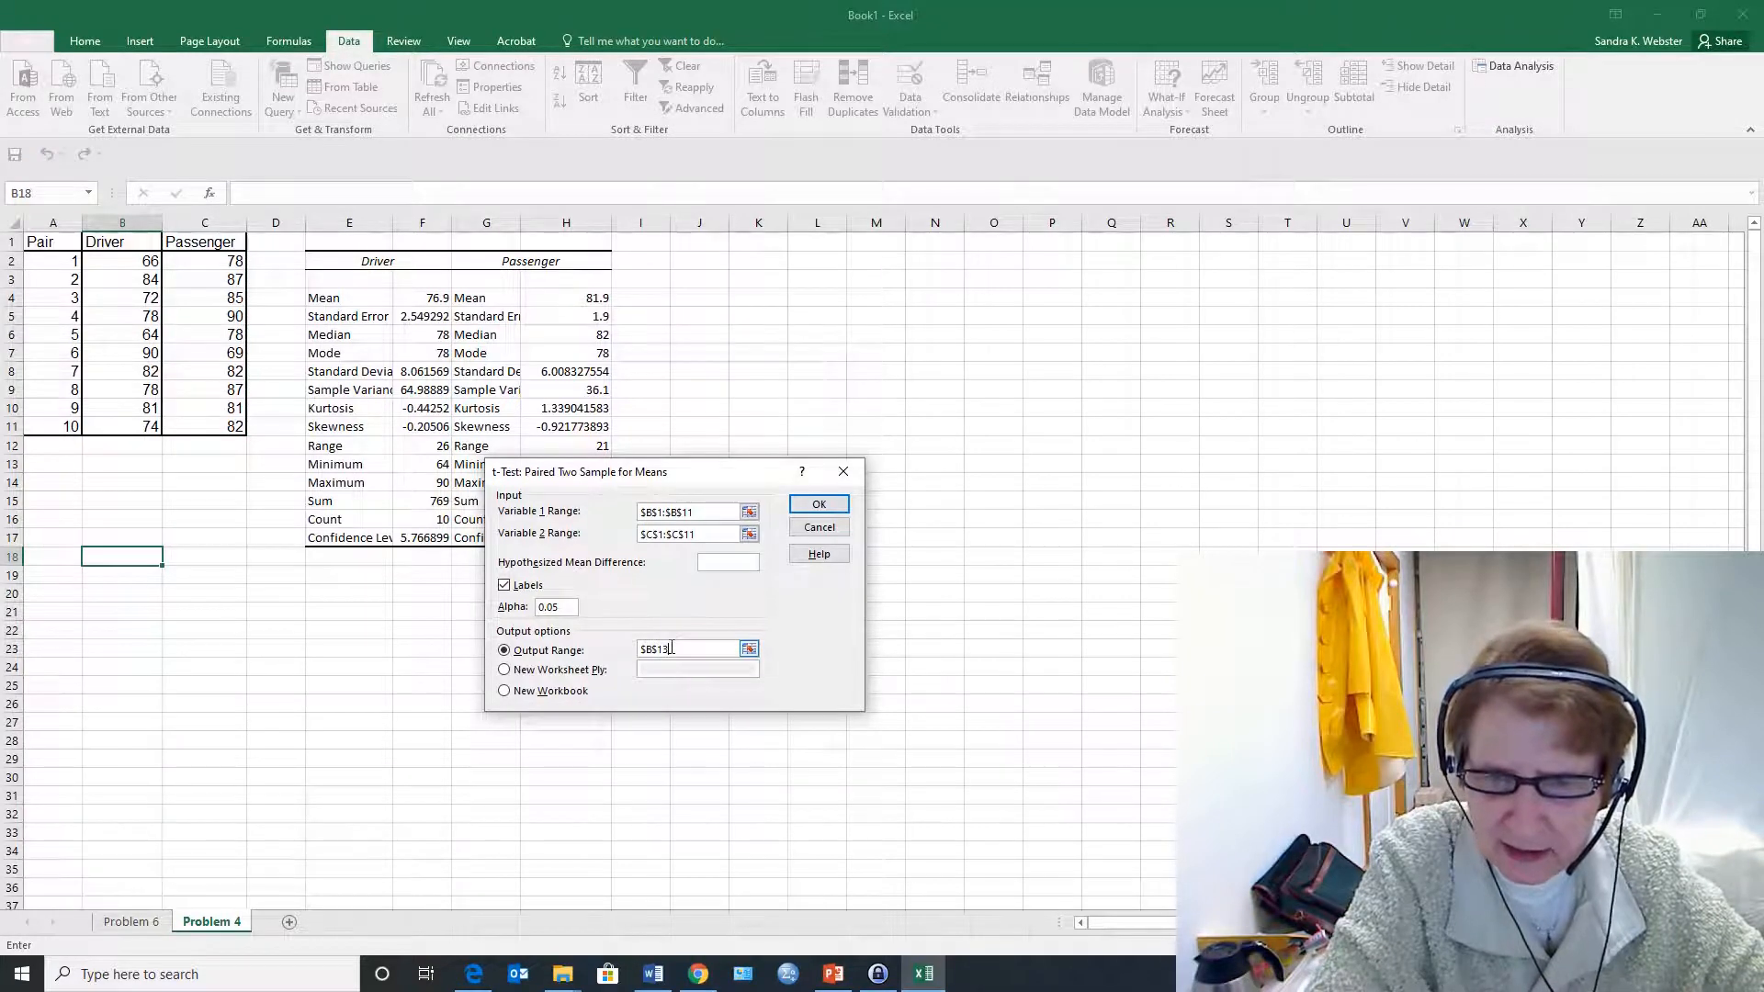
{"action": "left_click", "coordinate": [749, 649]}
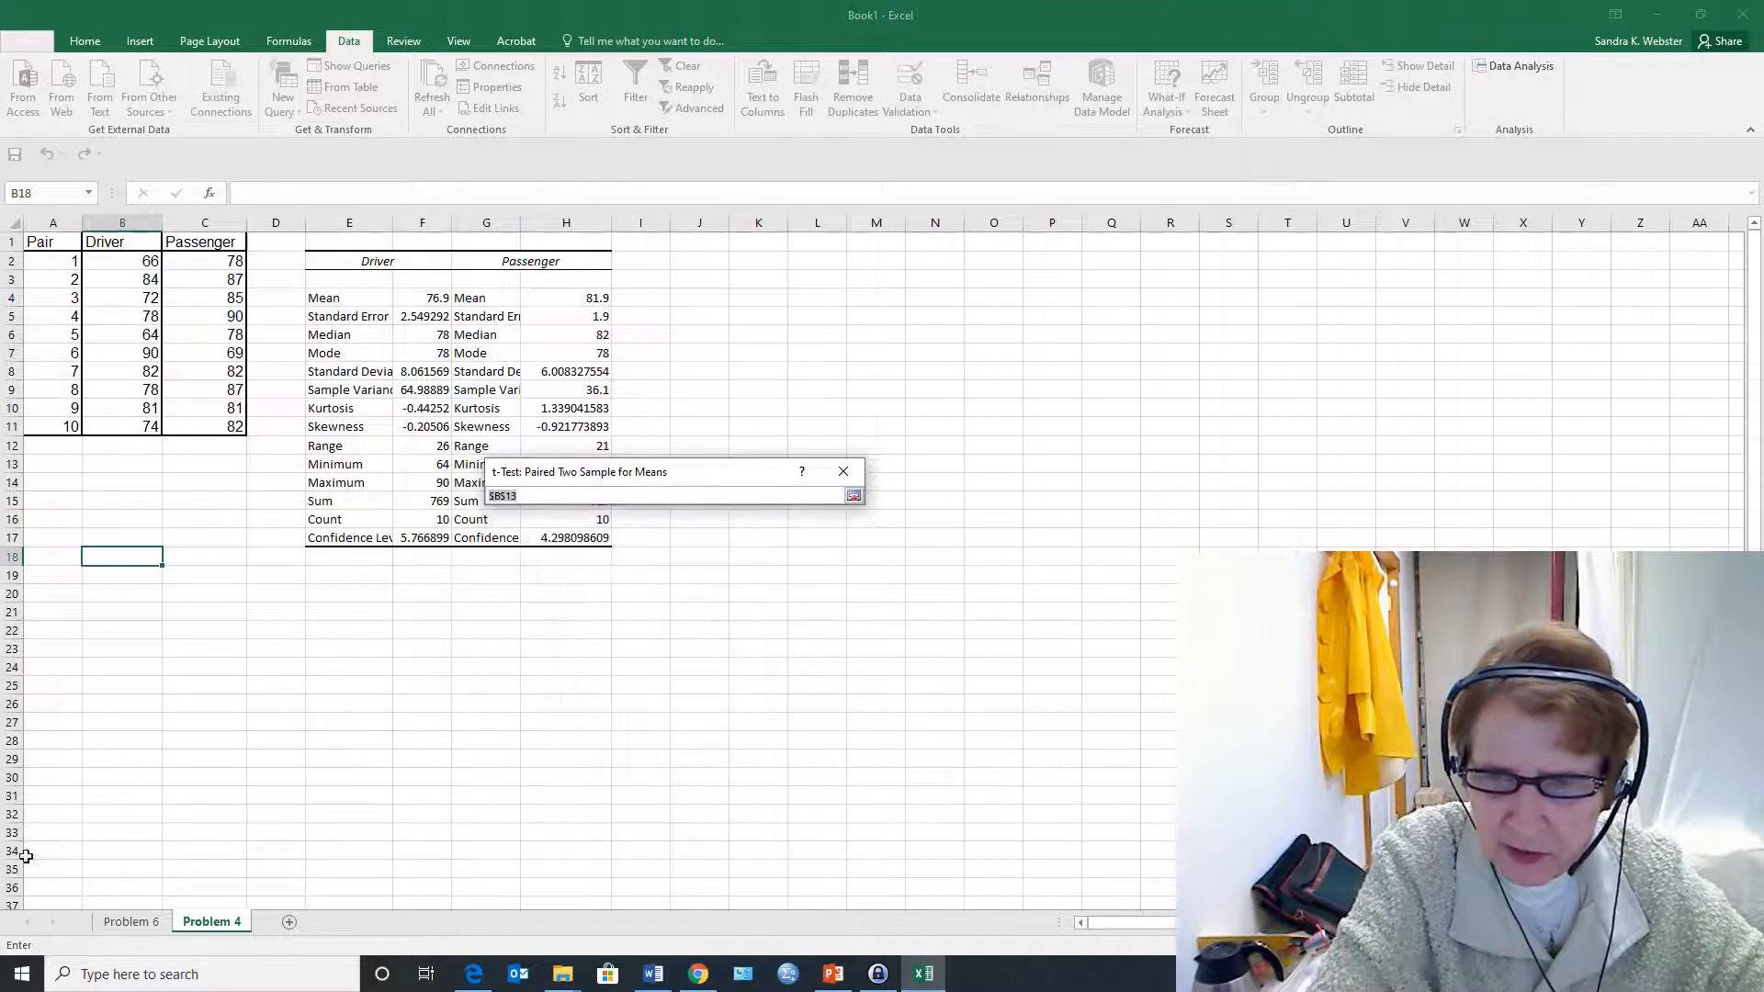
{"action": "left_click", "coordinate": [140, 554]}
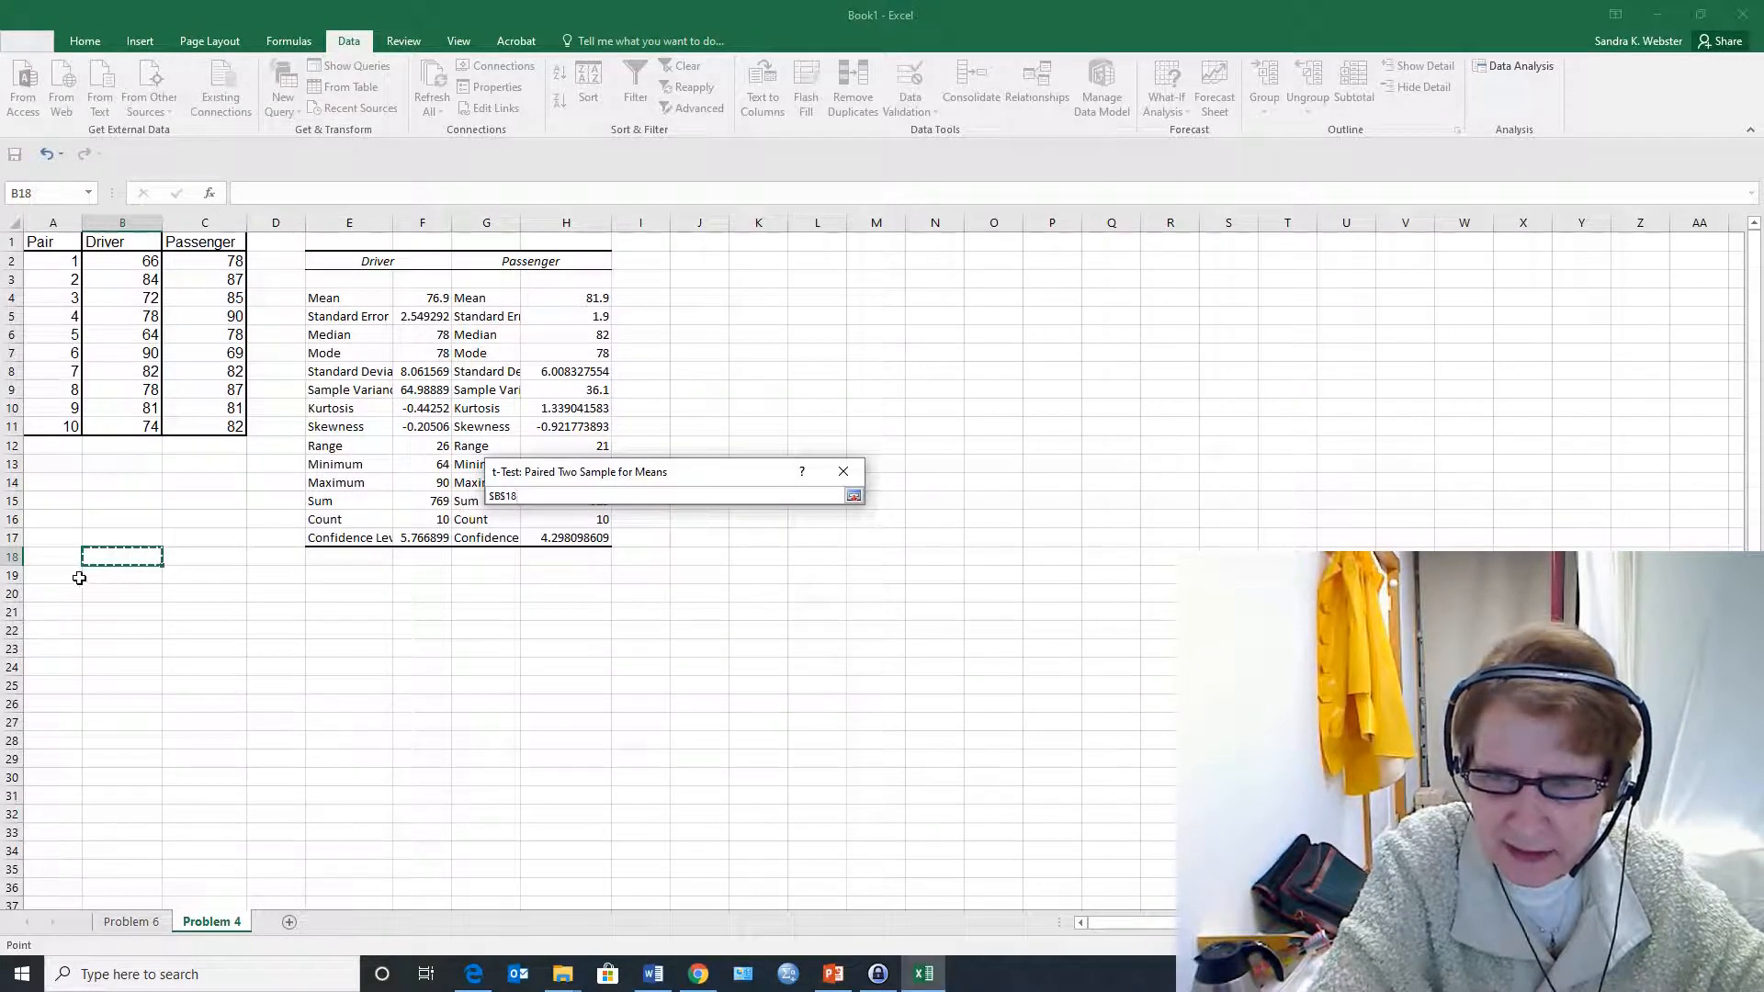
{"action": "left_click", "coordinate": [60, 557]}
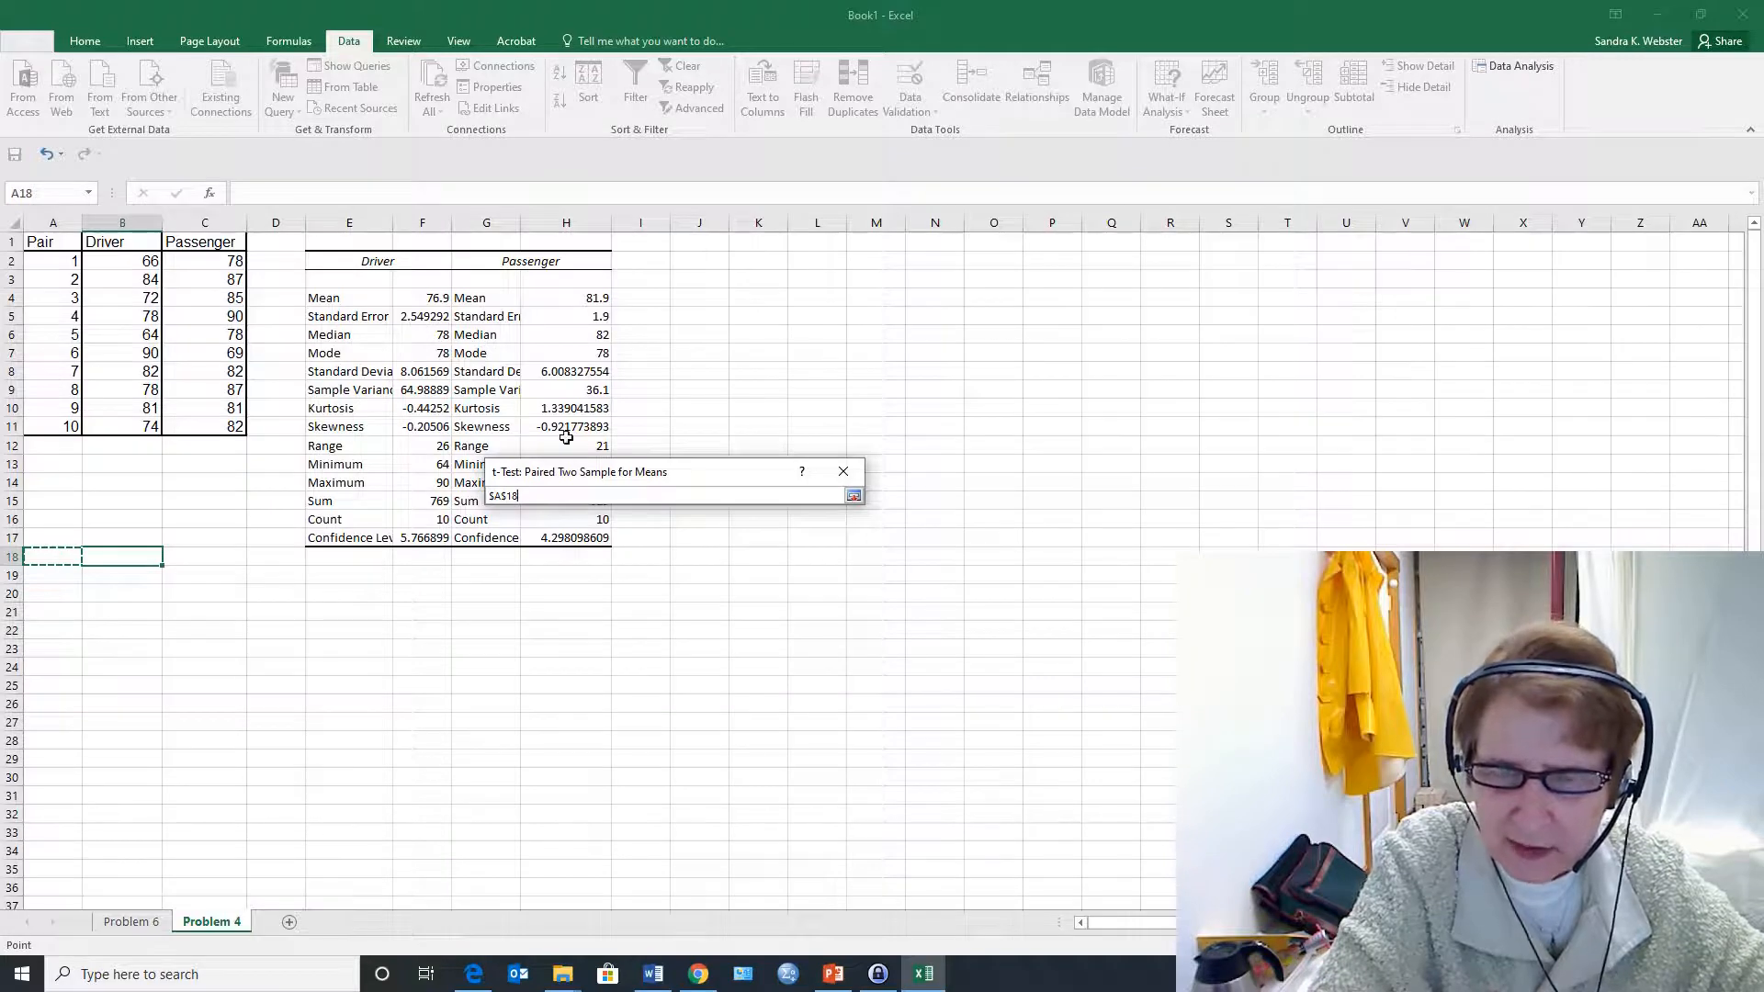
{"action": "key", "text": "Return"}
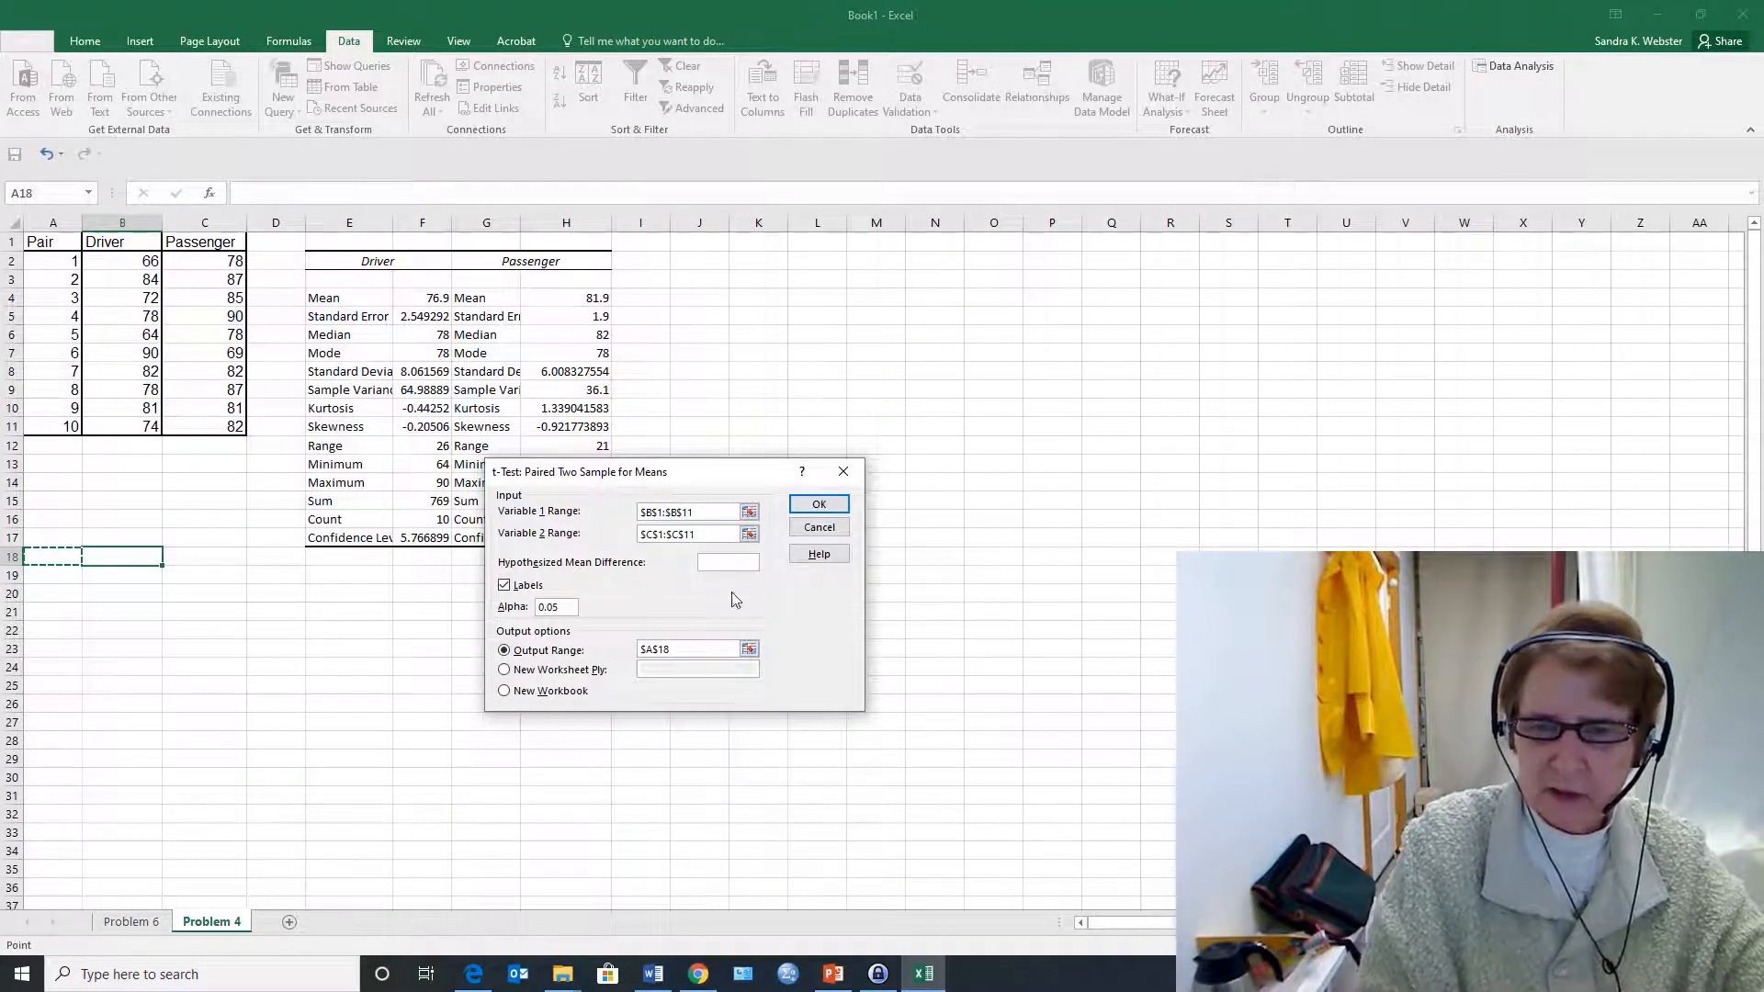
{"action": "left_click", "coordinate": [831, 512]}
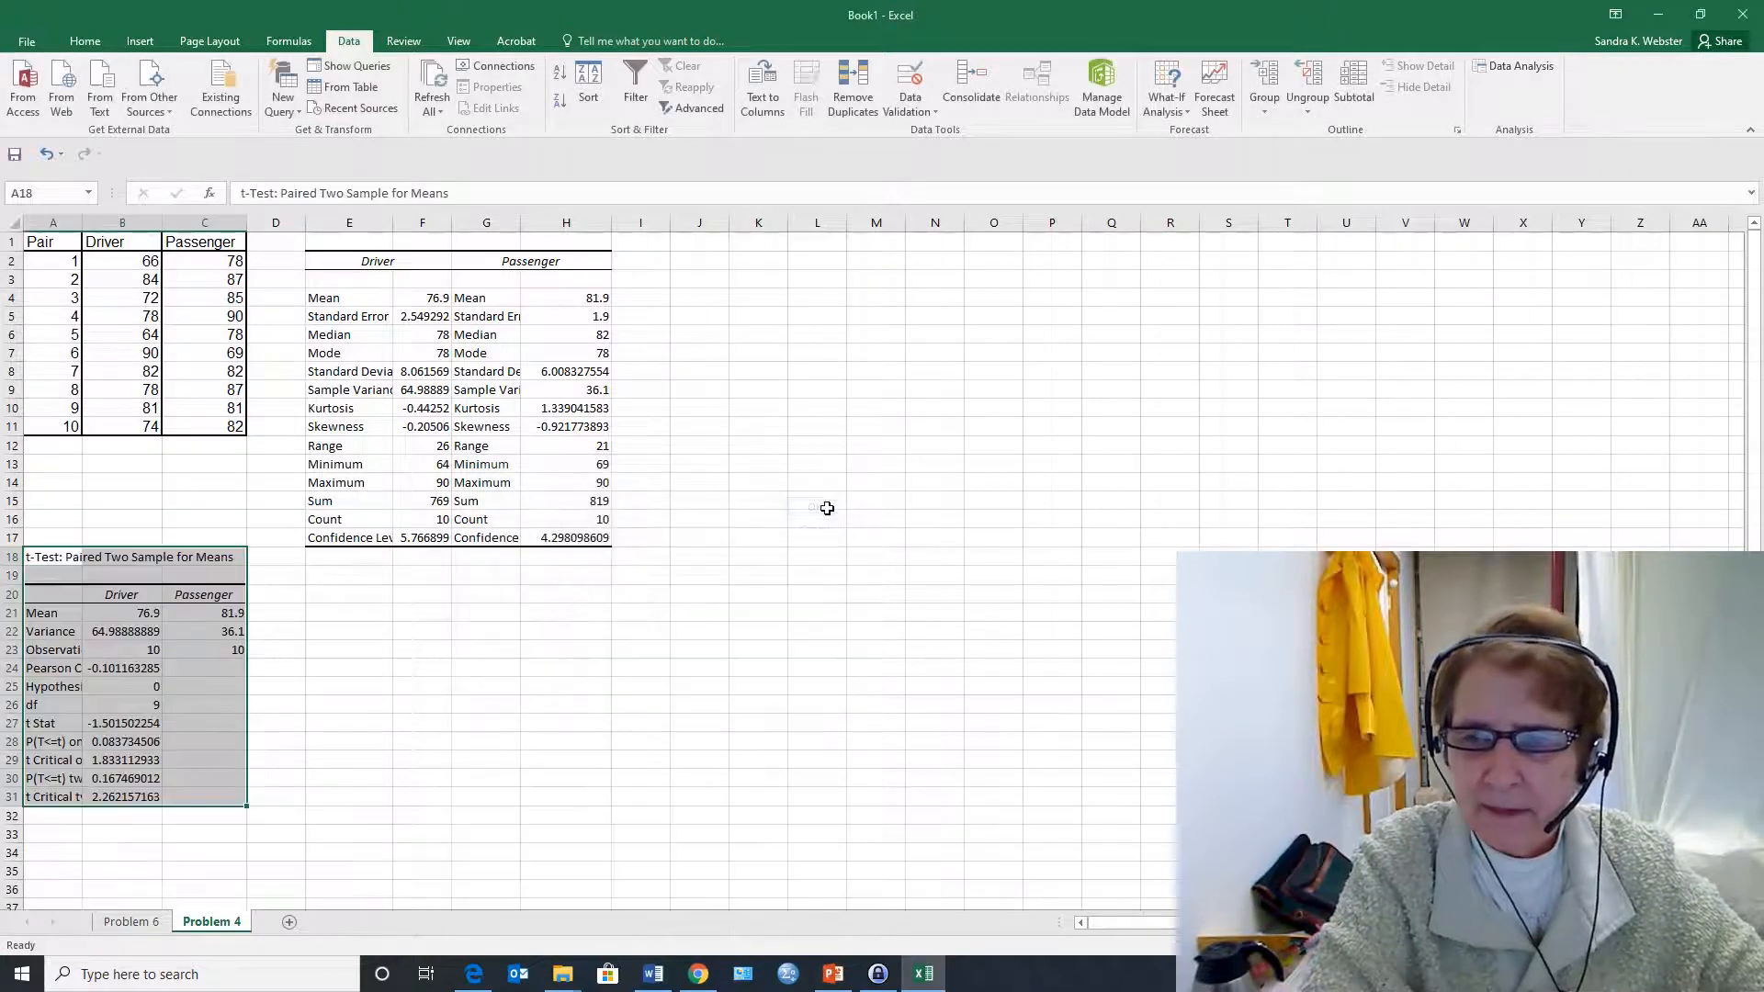
Compare the Driver and Passenger means and variances in the t-test output with those in the descriptive statistics tables
{"action": "scroll", "coordinate": [147, 693], "scroll_direction": "down", "scroll_amount": 2}
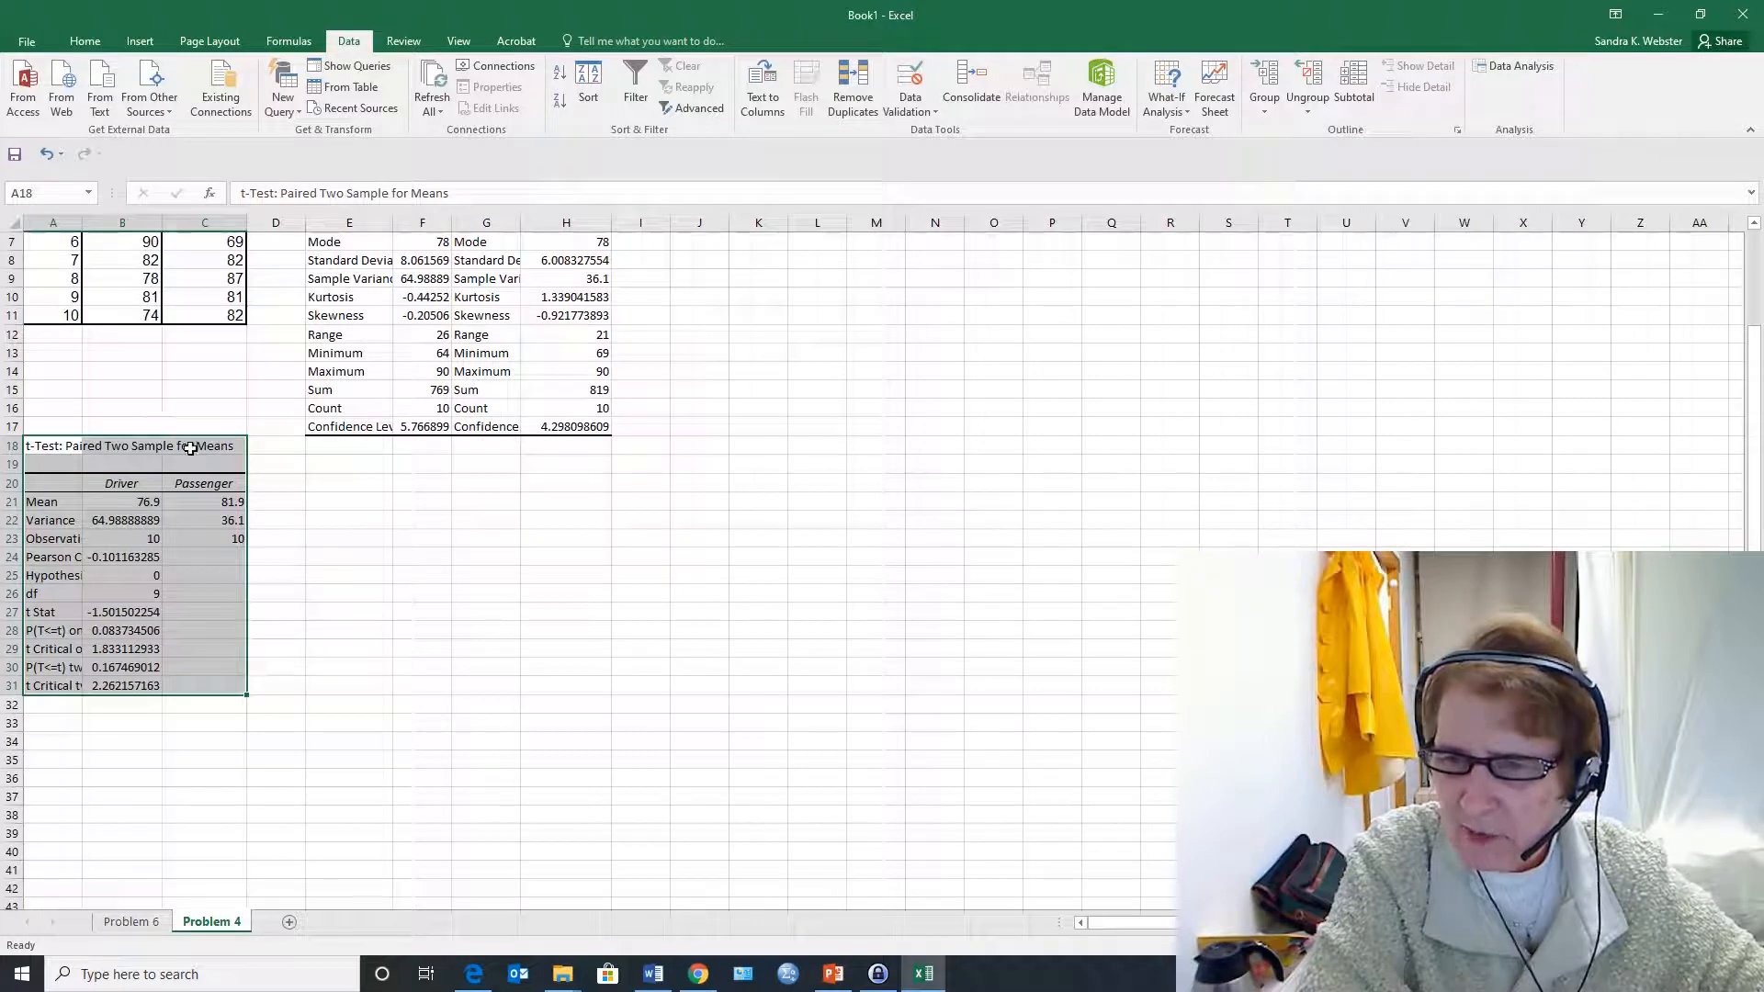
{"action": "left_click", "coordinate": [138, 503]}
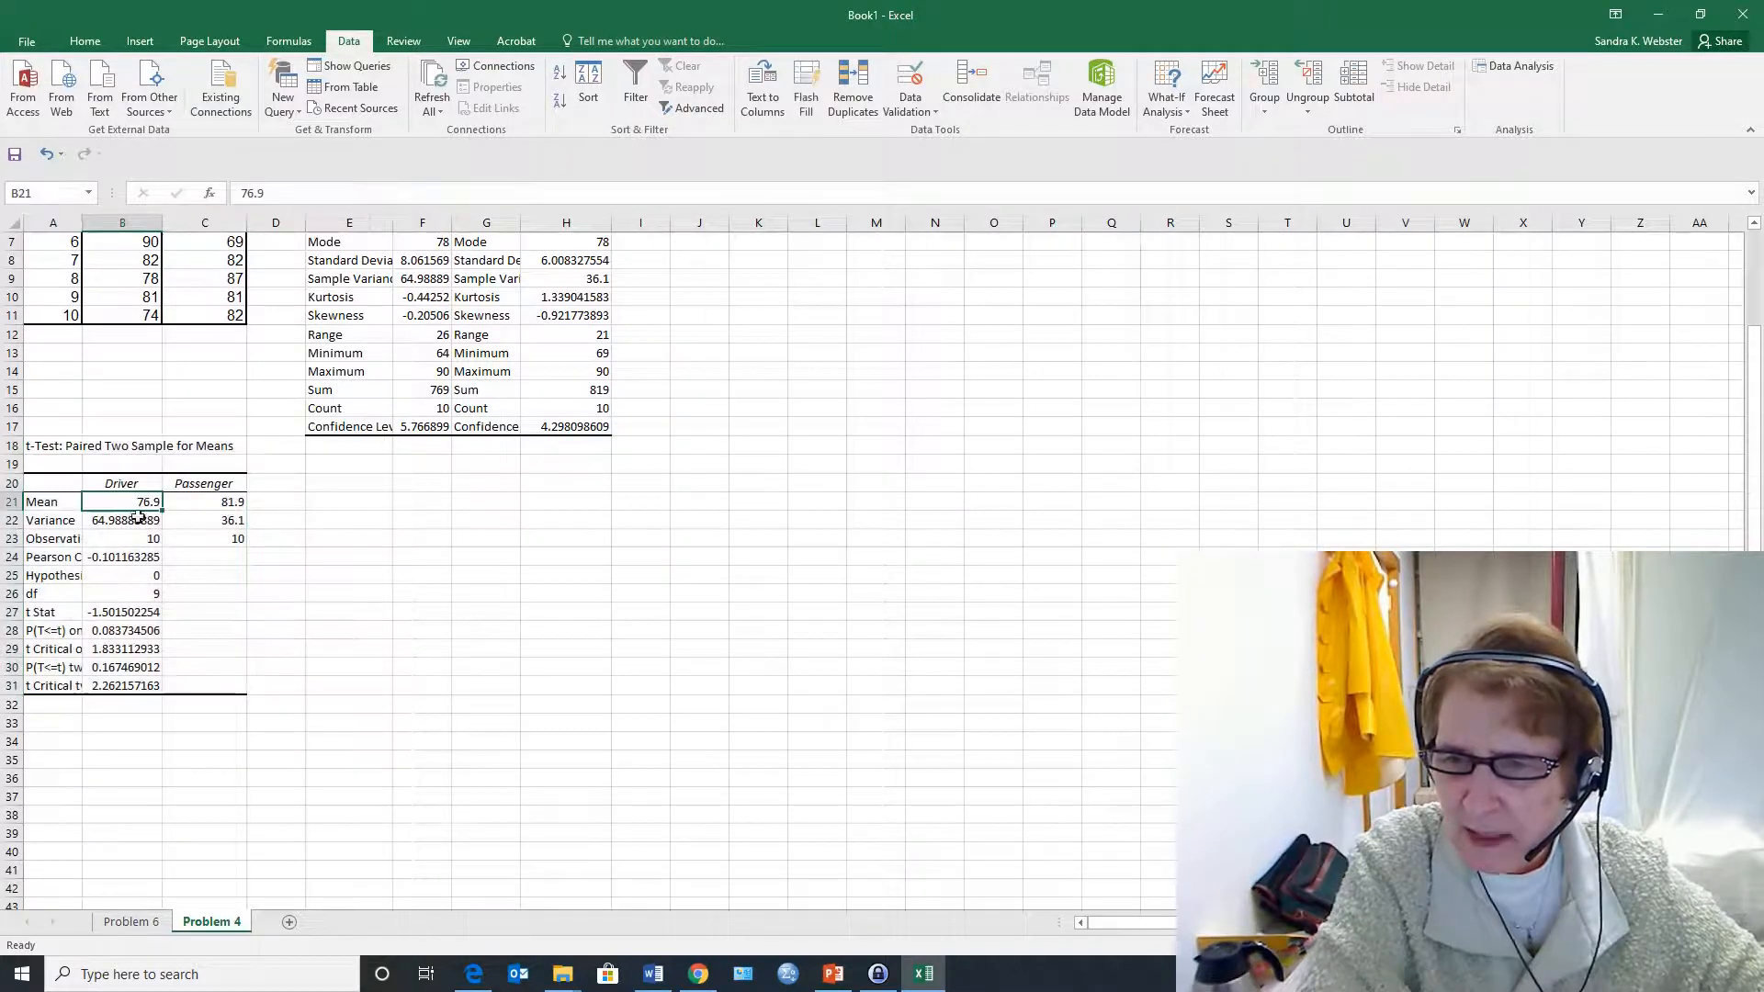
{"action": "left_click", "coordinate": [223, 502]}
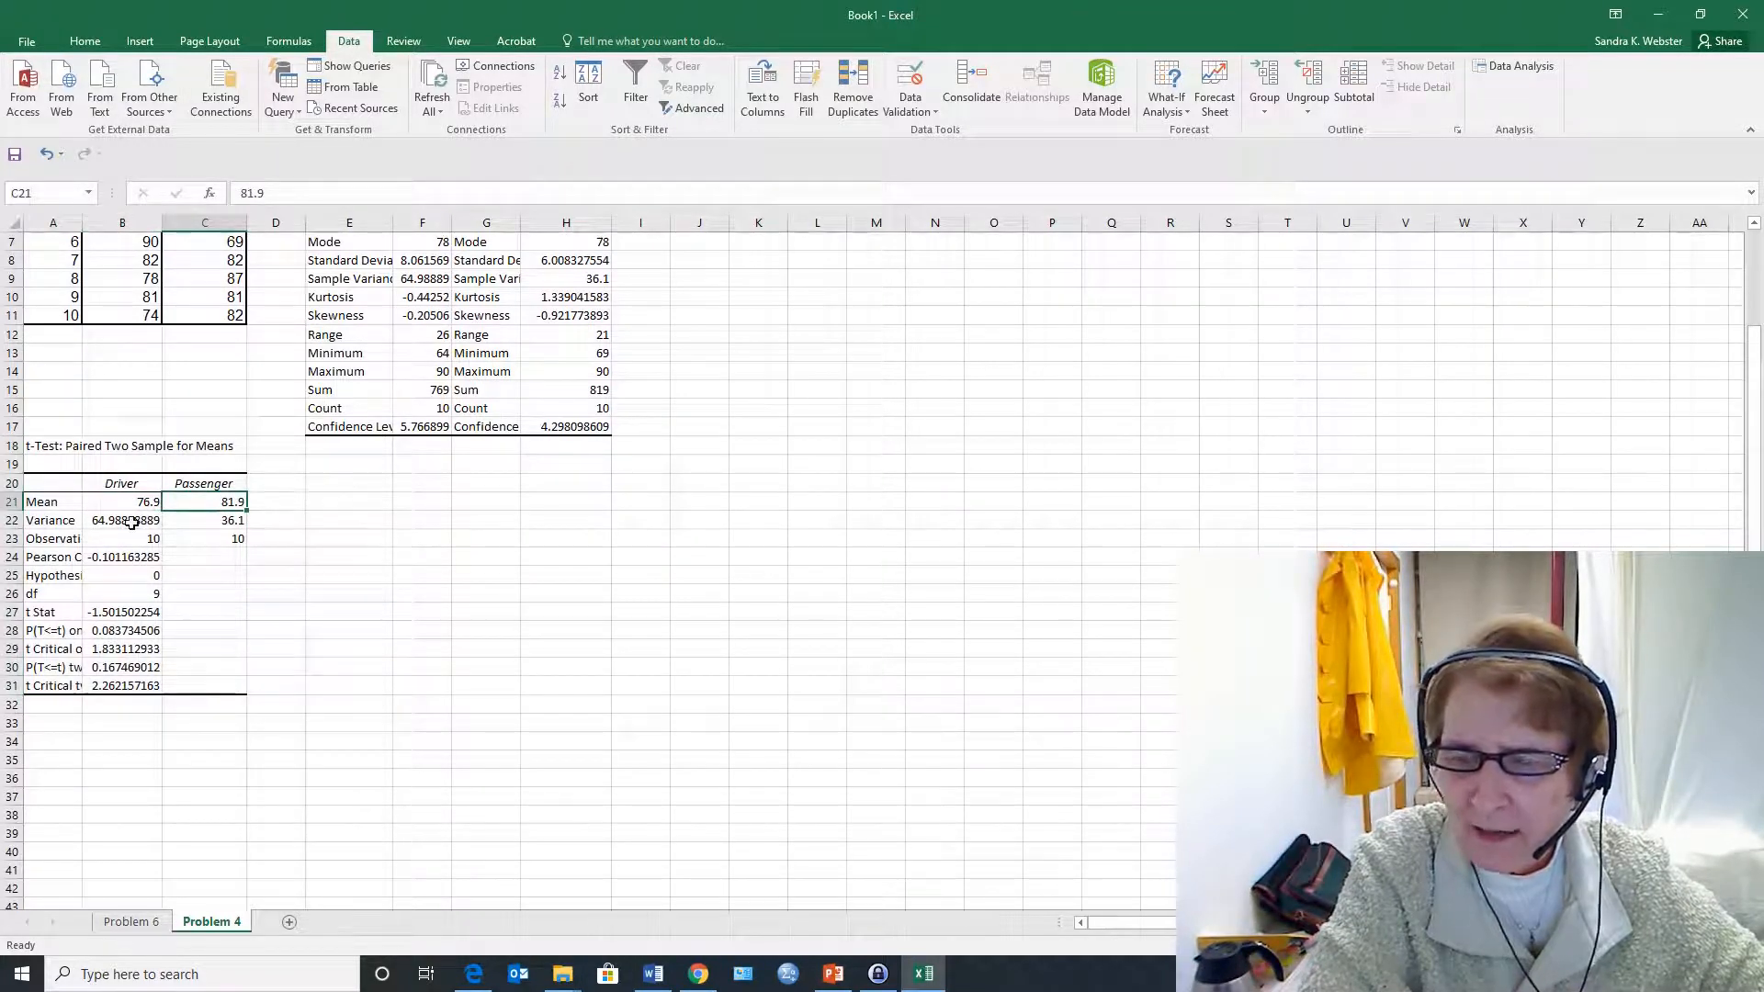
{"action": "scroll", "coordinate": [515, 356], "scroll_direction": "up", "scroll_amount": 2}
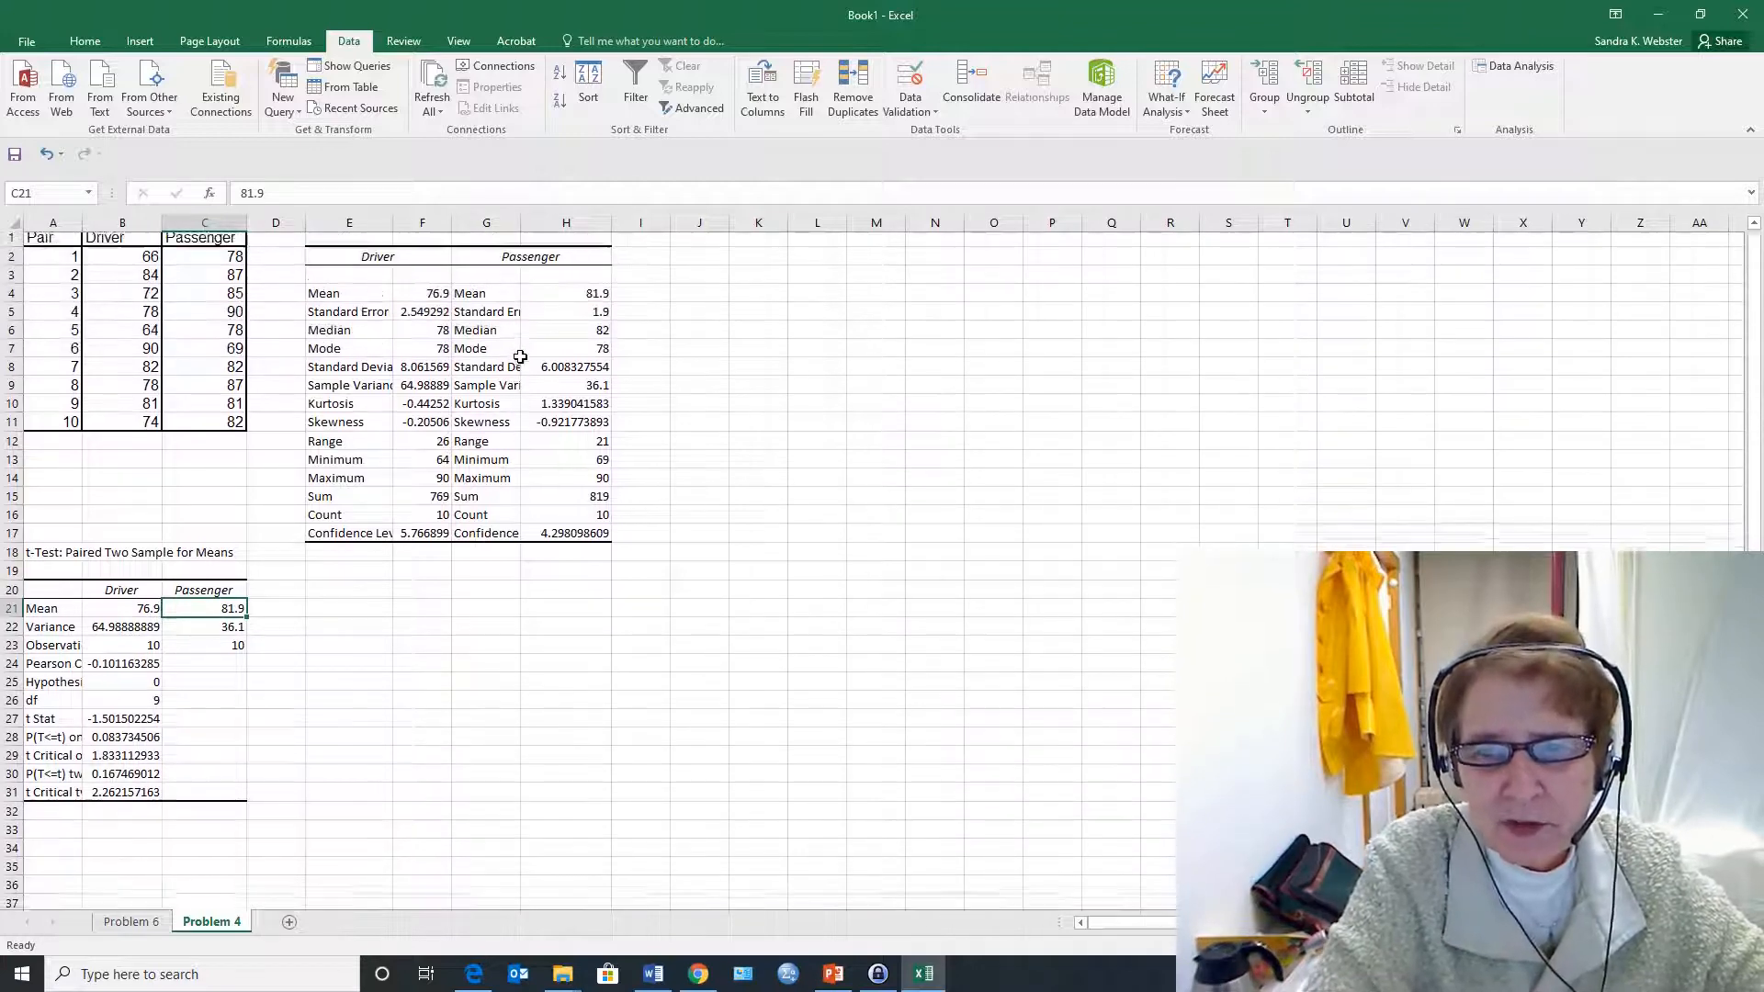
{"action": "scroll", "coordinate": [519, 358], "scroll_direction": "down", "scroll_amount": 2}
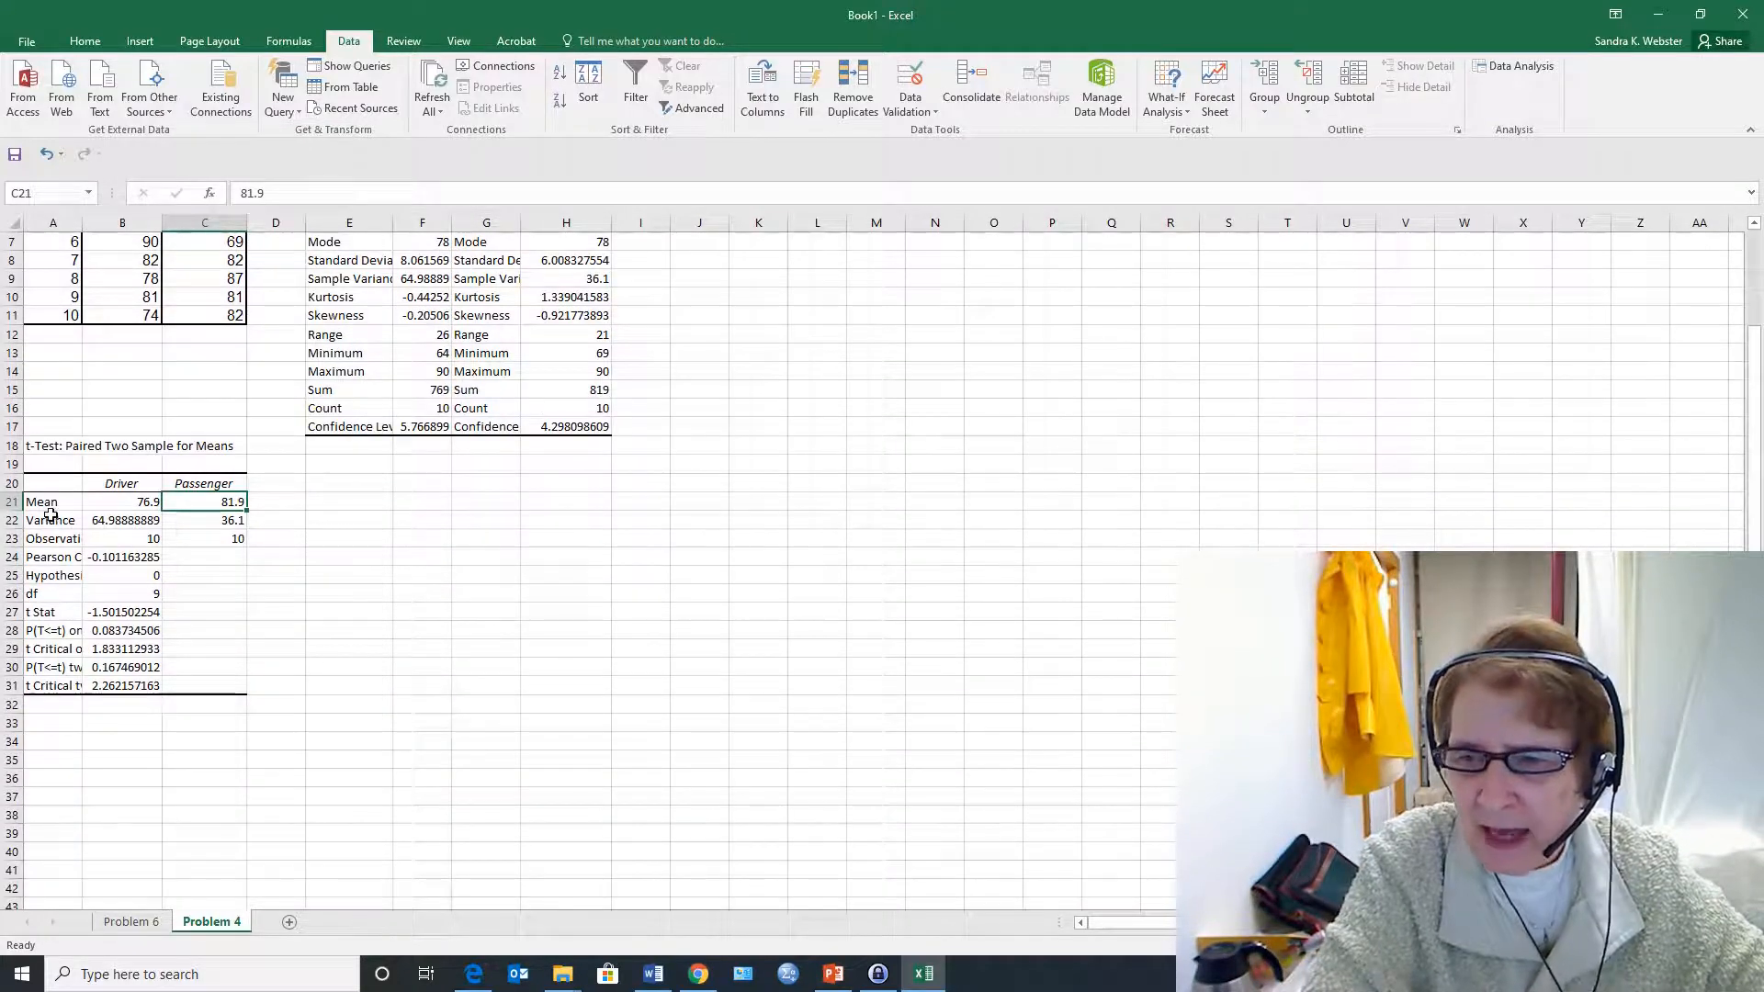
{"action": "left_click_drag", "start_coordinate": [43, 522], "coordinate": [205, 522]}
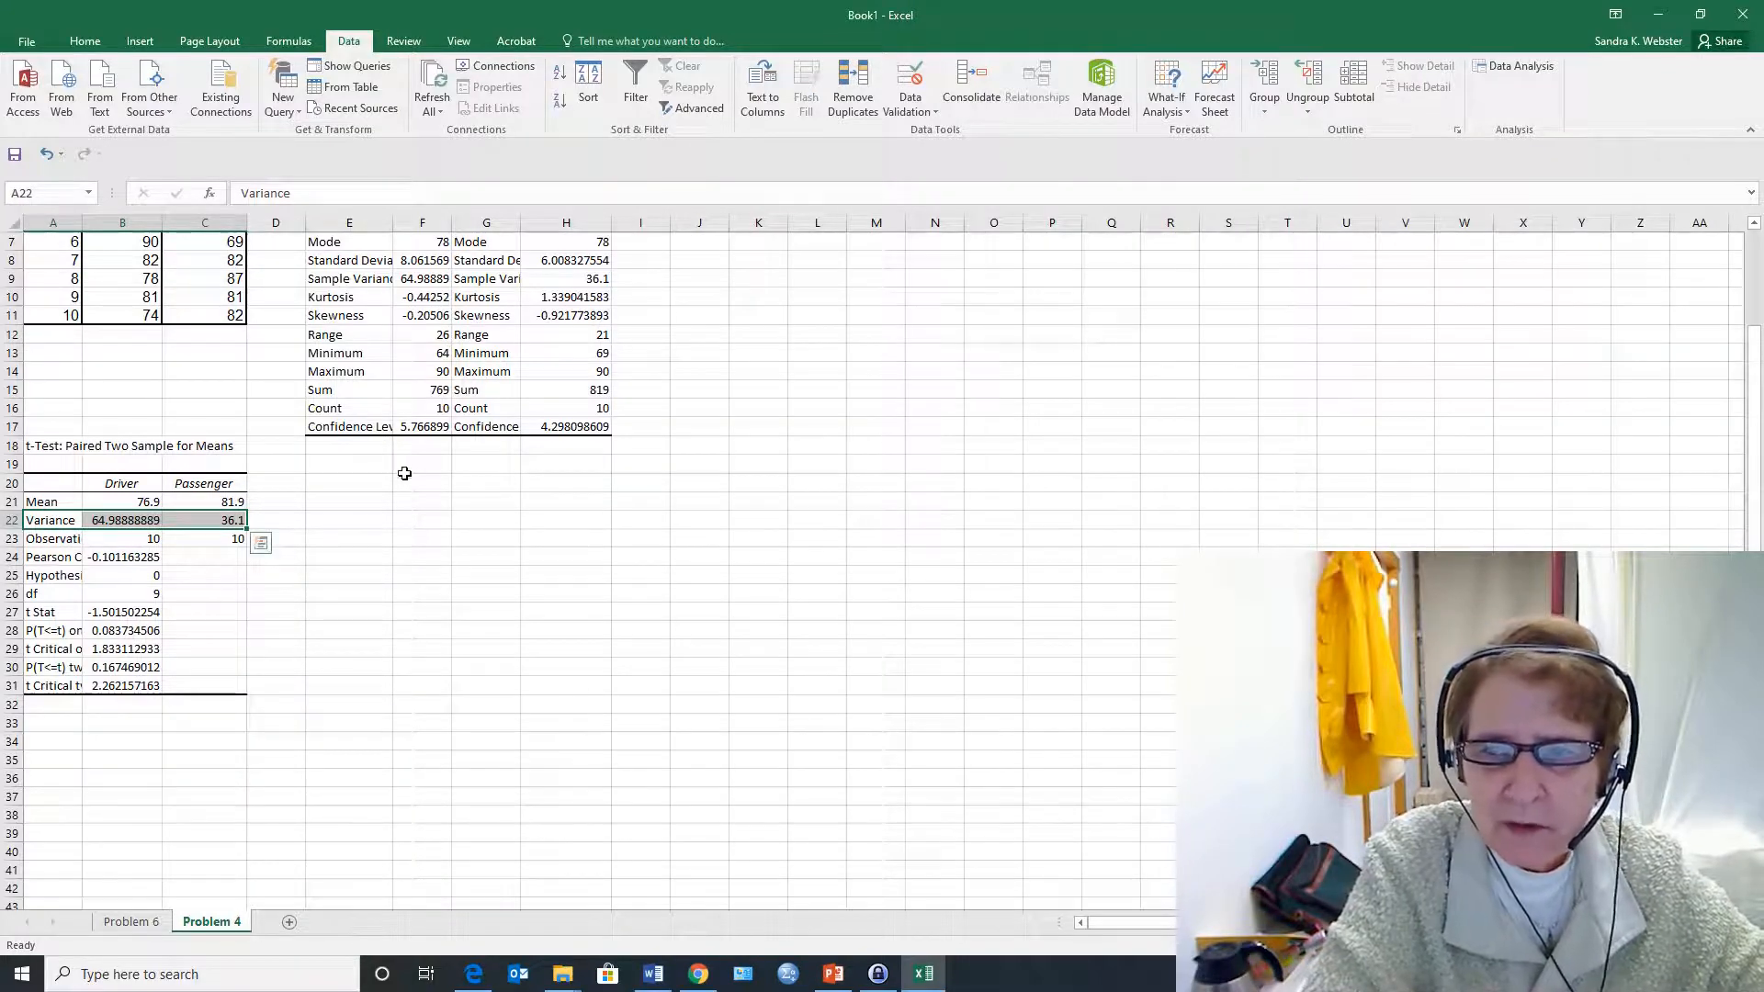
{"action": "scroll", "coordinate": [441, 447], "scroll_direction": "up", "scroll_amount": 1}
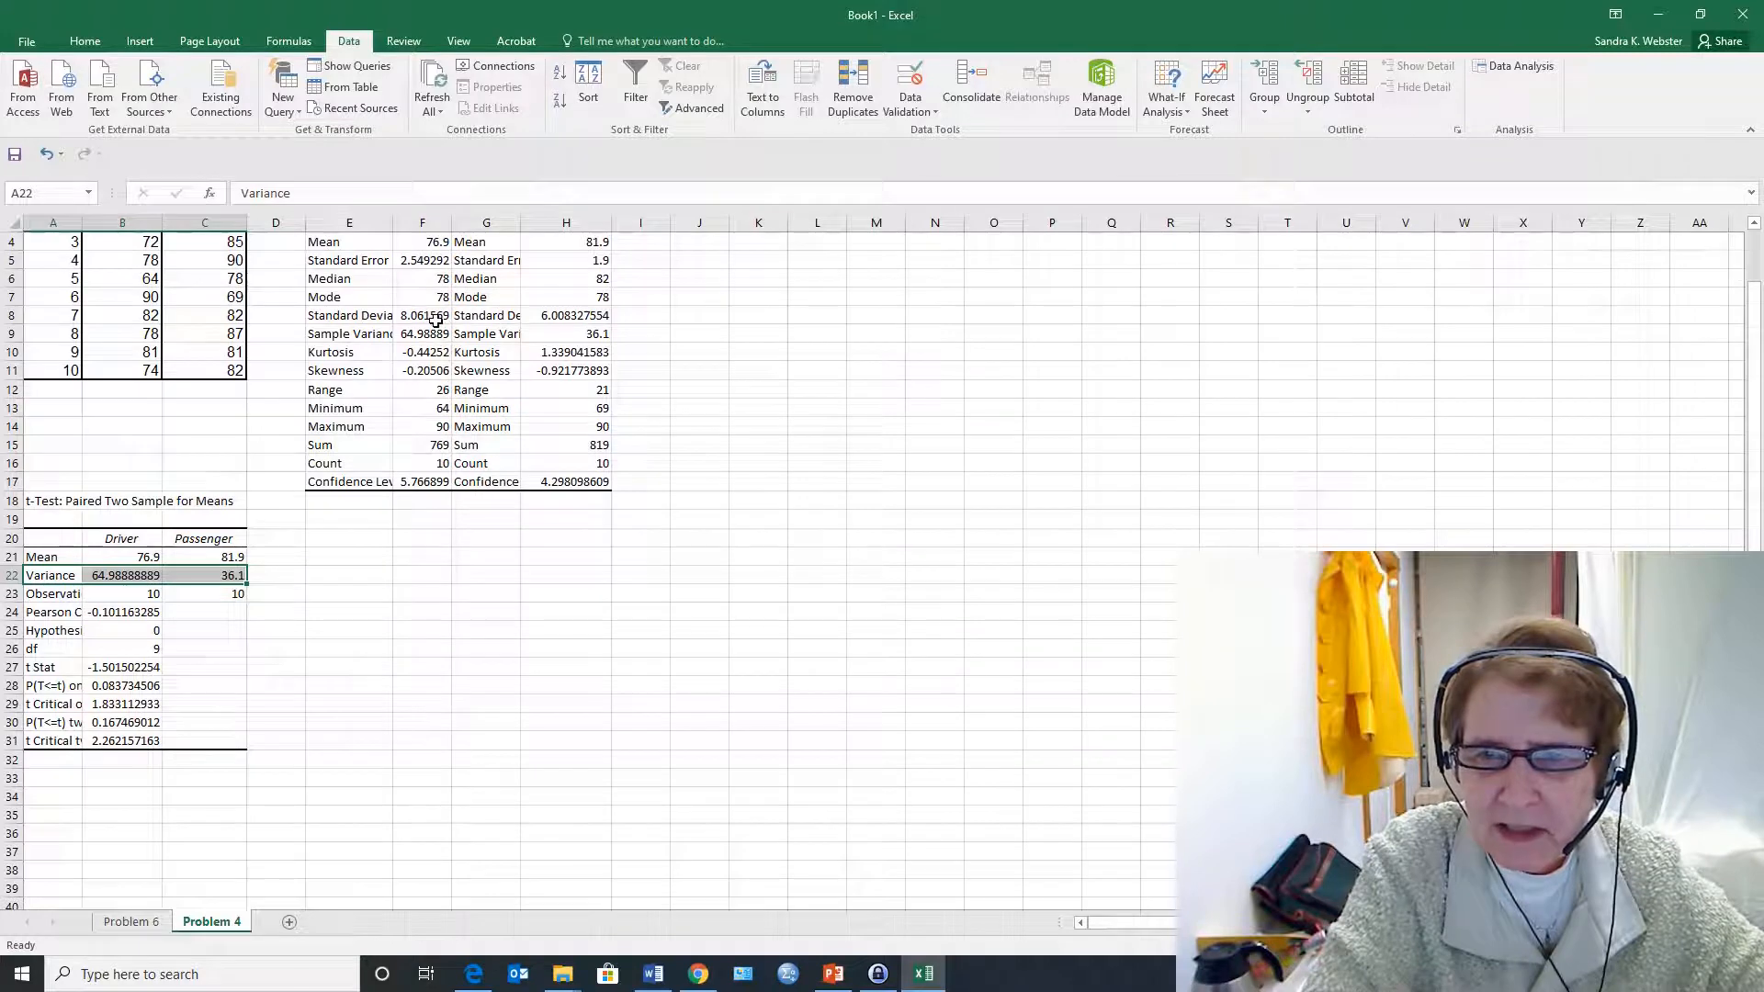
{"action": "left_click_drag", "start_coordinate": [422, 321], "coordinate": [423, 390]}
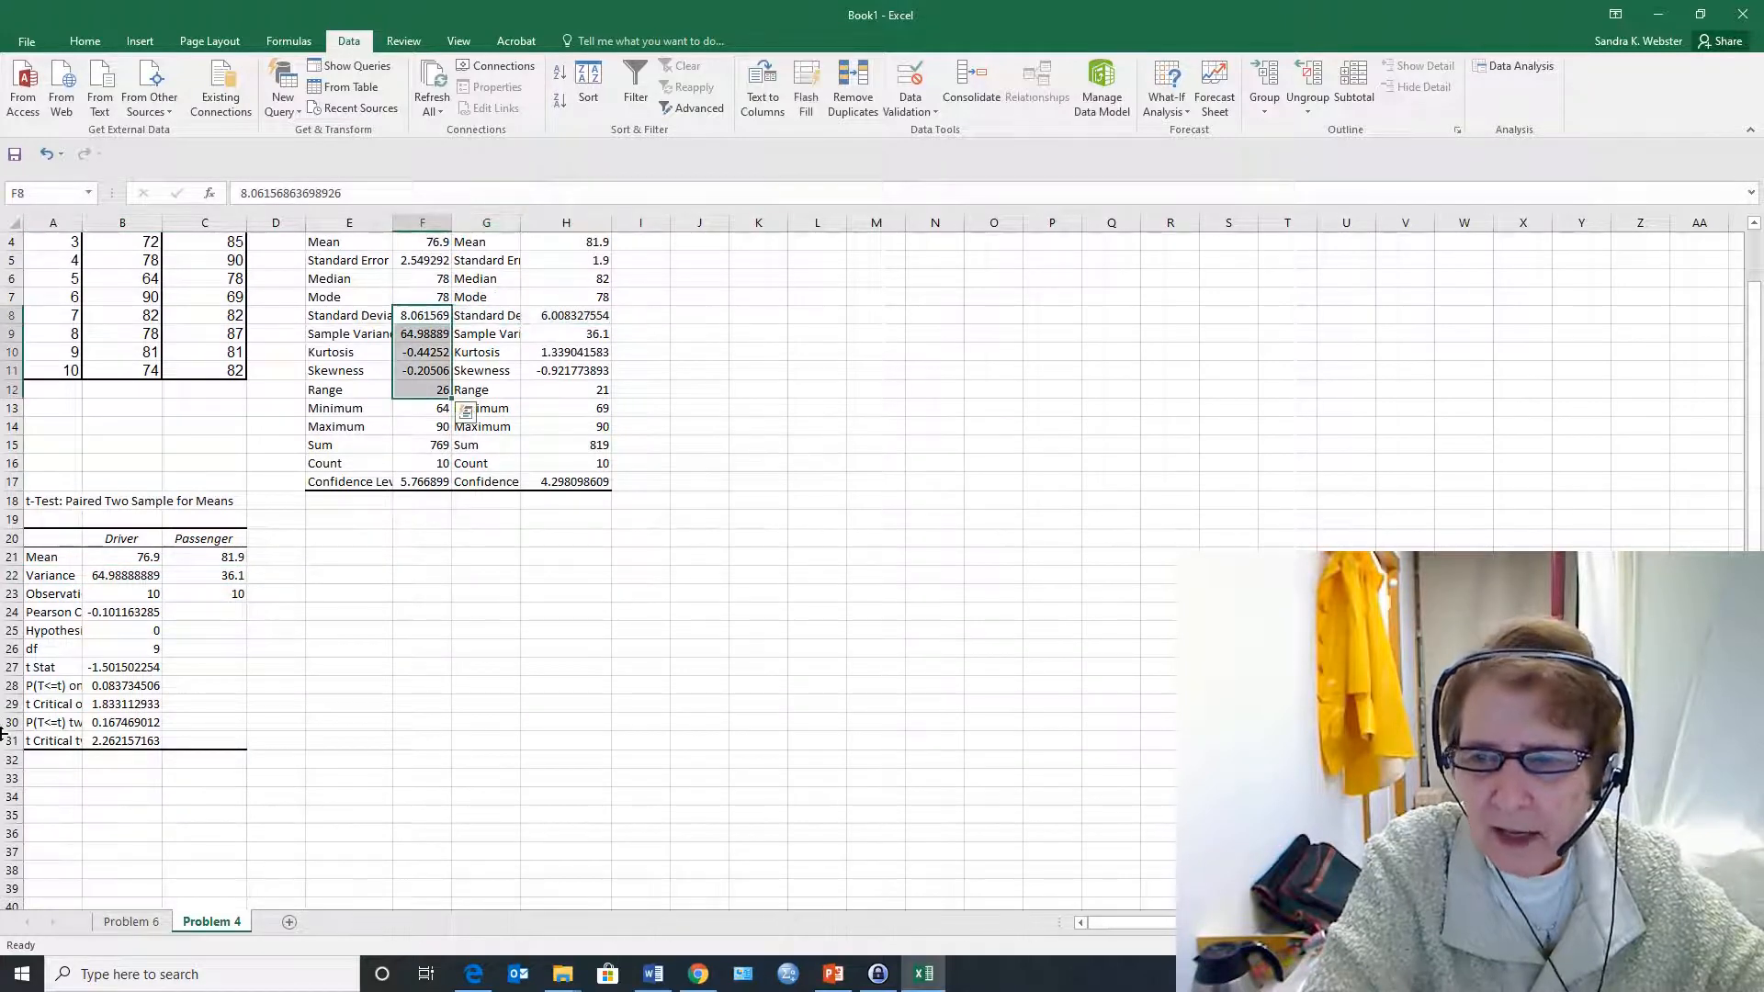
{"action": "left_click_drag", "start_coordinate": [46, 576], "coordinate": [243, 576]}
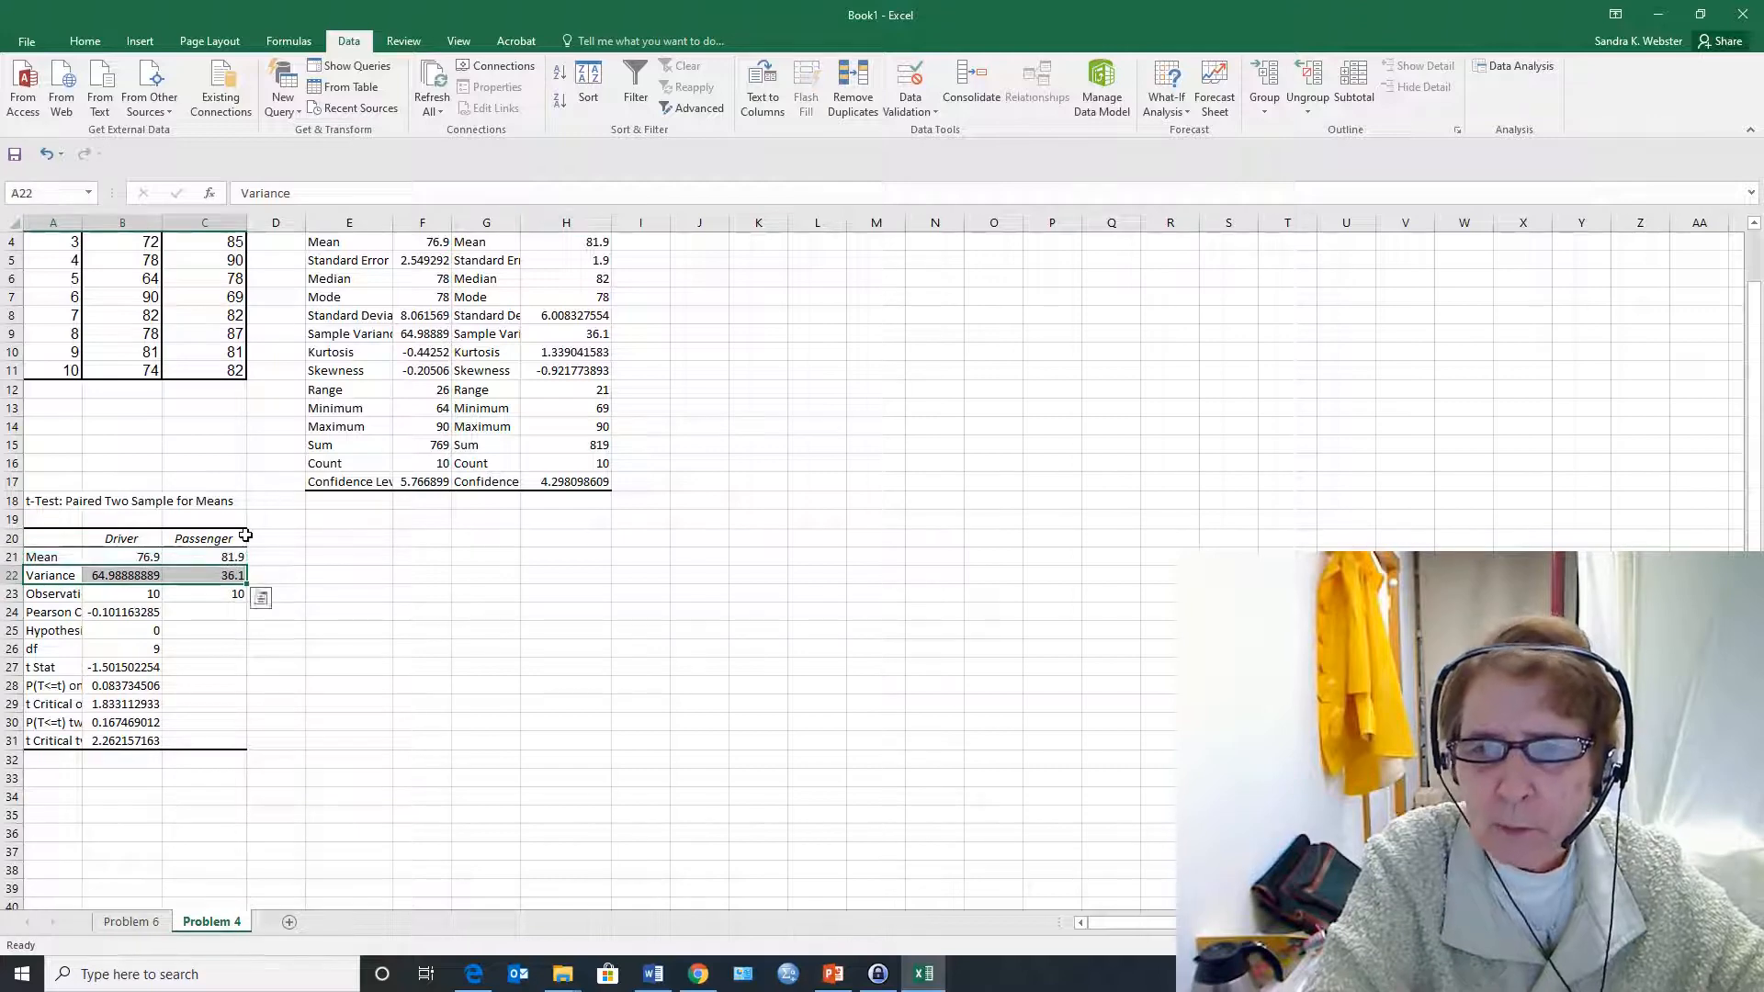
{"action": "scroll", "coordinate": [412, 396], "scroll_direction": "up", "scroll_amount": 1}
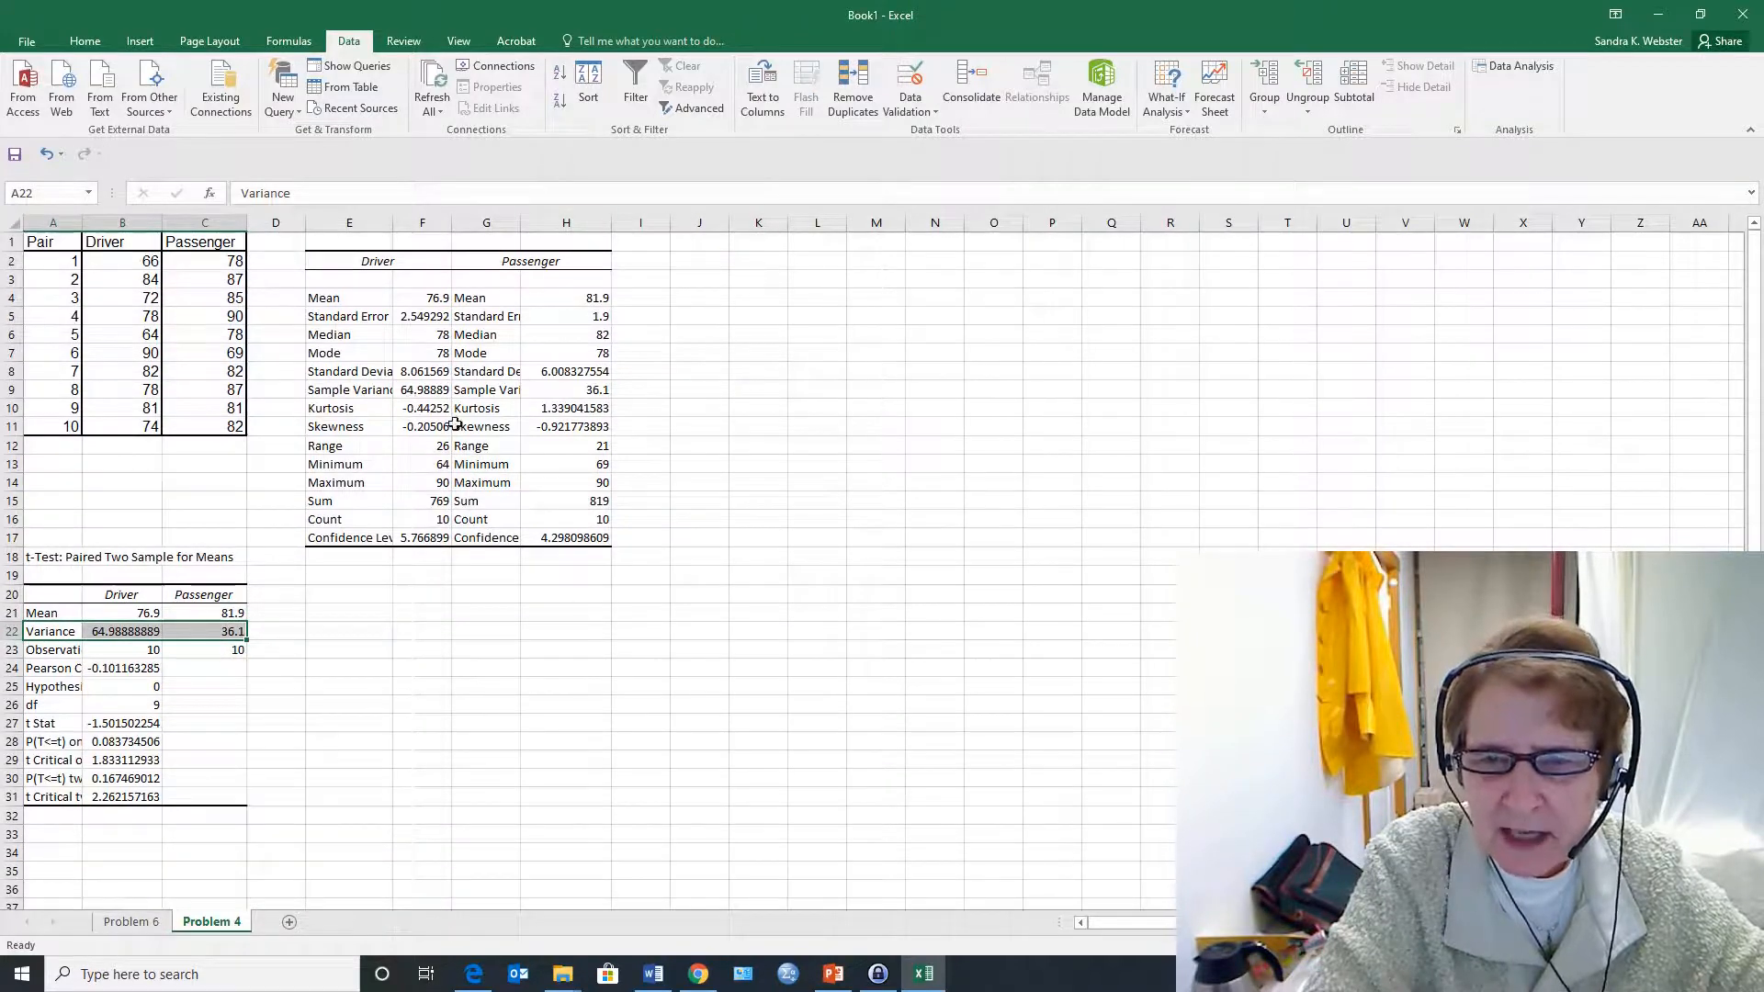
{"action": "scroll", "coordinate": [380, 517], "scroll_direction": "down", "scroll_amount": 3}
{"action": "left_click", "coordinate": [432, 484]}
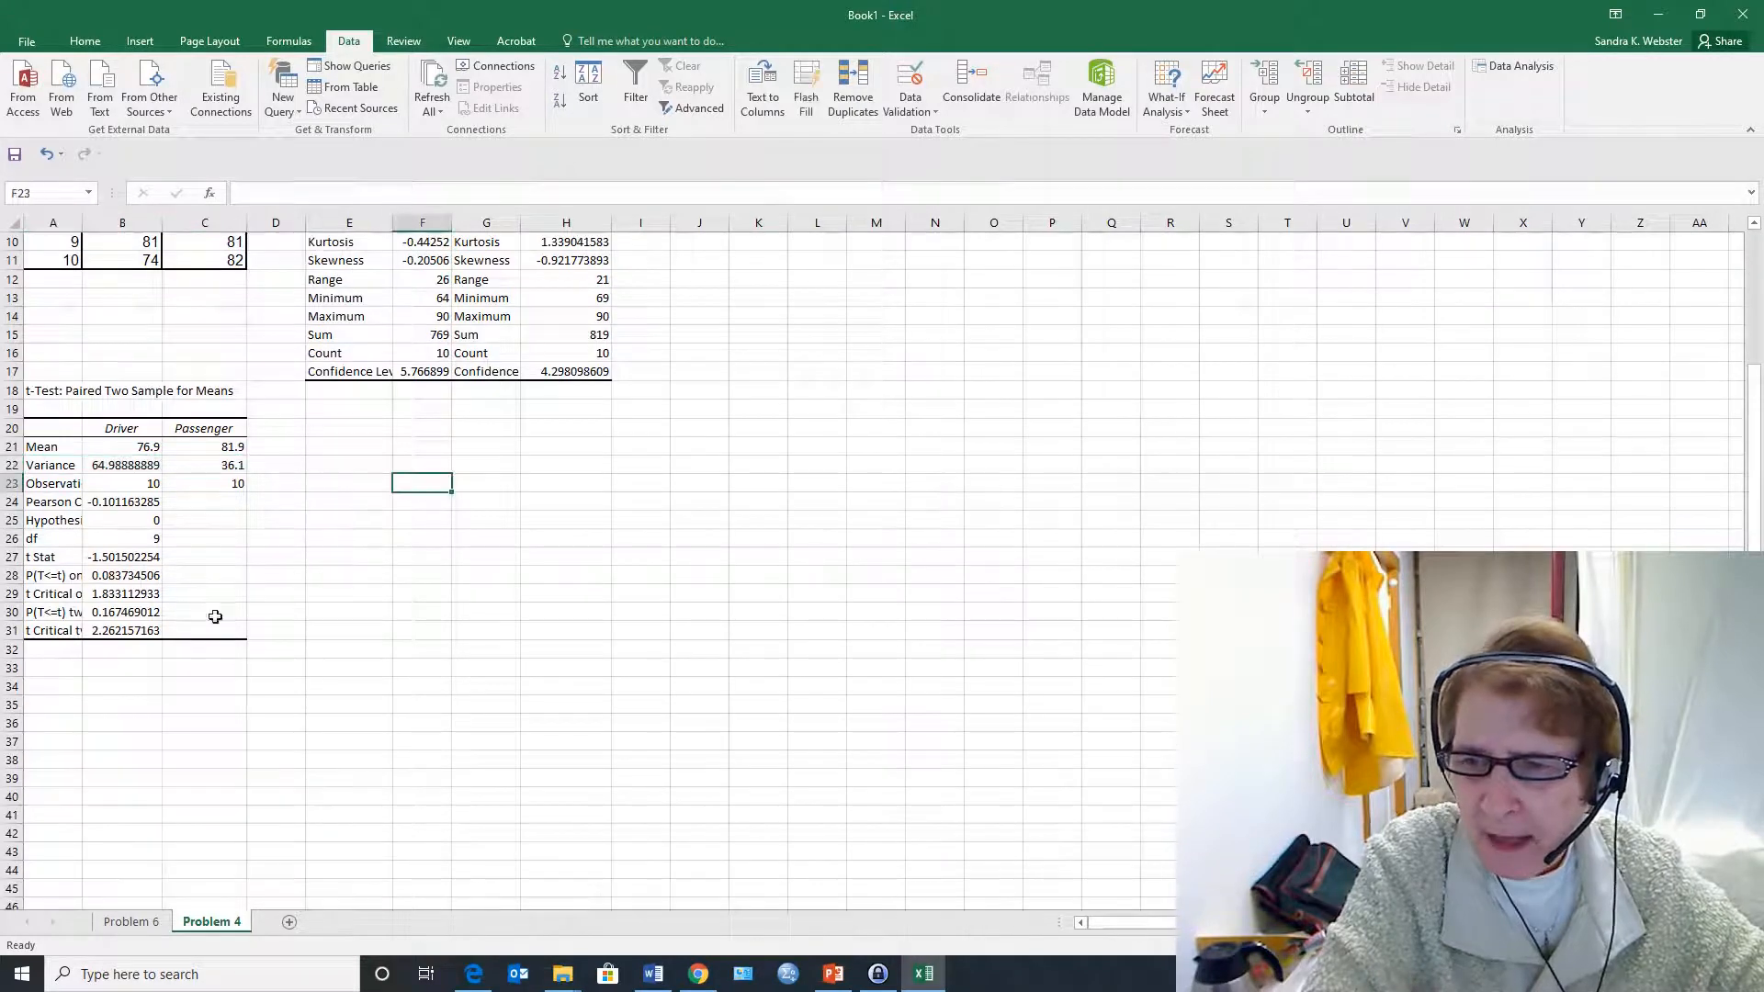
Widen column A so the row labels of the t-test output, such as Pearson Correlation, are readable
{"action": "left_click", "coordinate": [138, 502]}
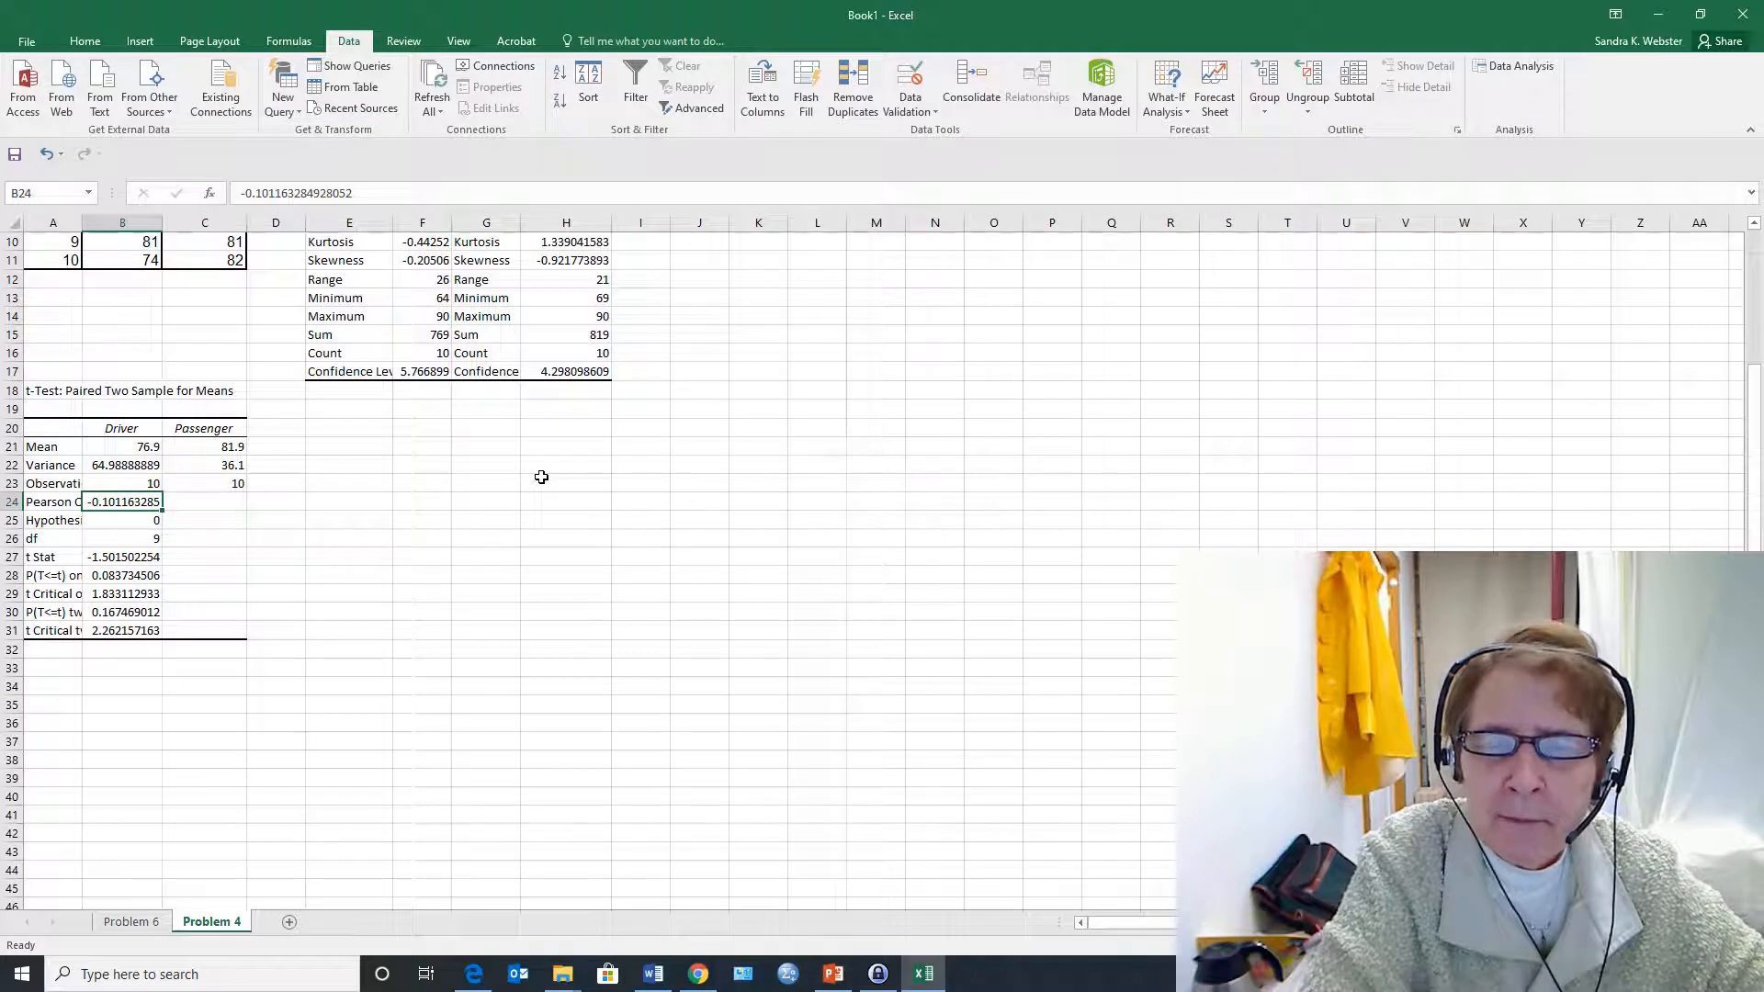
{"action": "left_click", "coordinate": [51, 516]}
{"action": "left_click", "coordinate": [55, 499]}
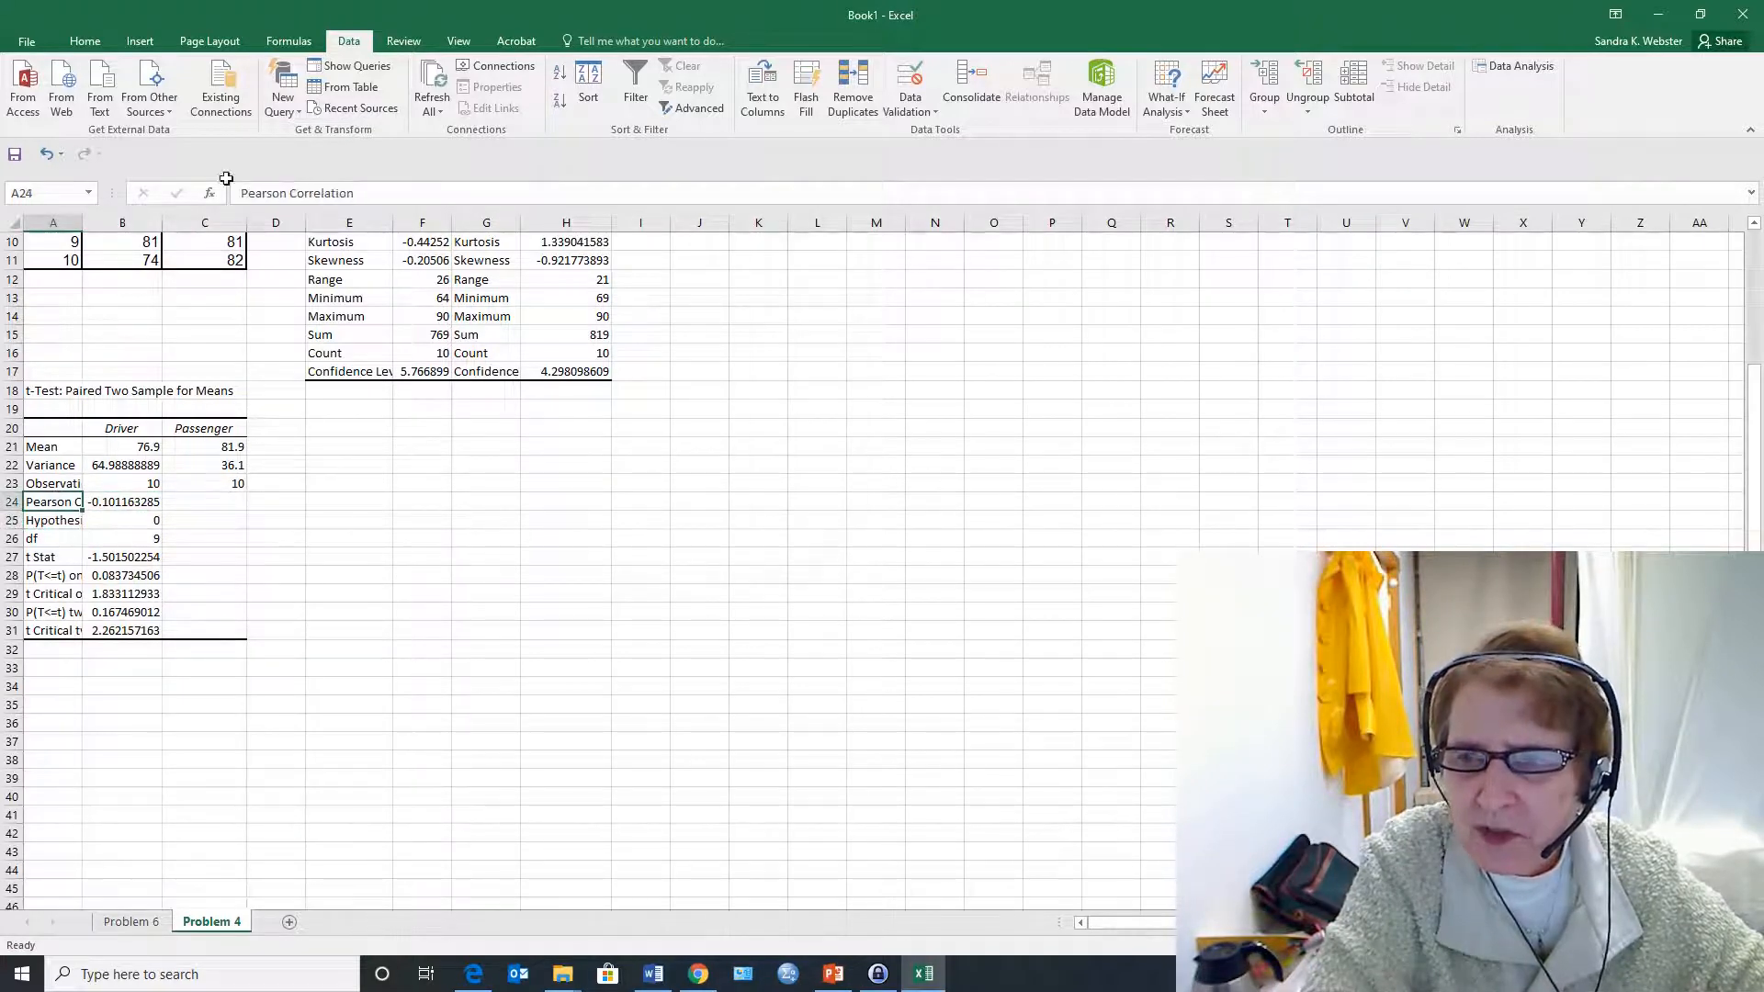
{"action": "left_click_drag", "start_coordinate": [82, 221], "coordinate": [192, 188]}
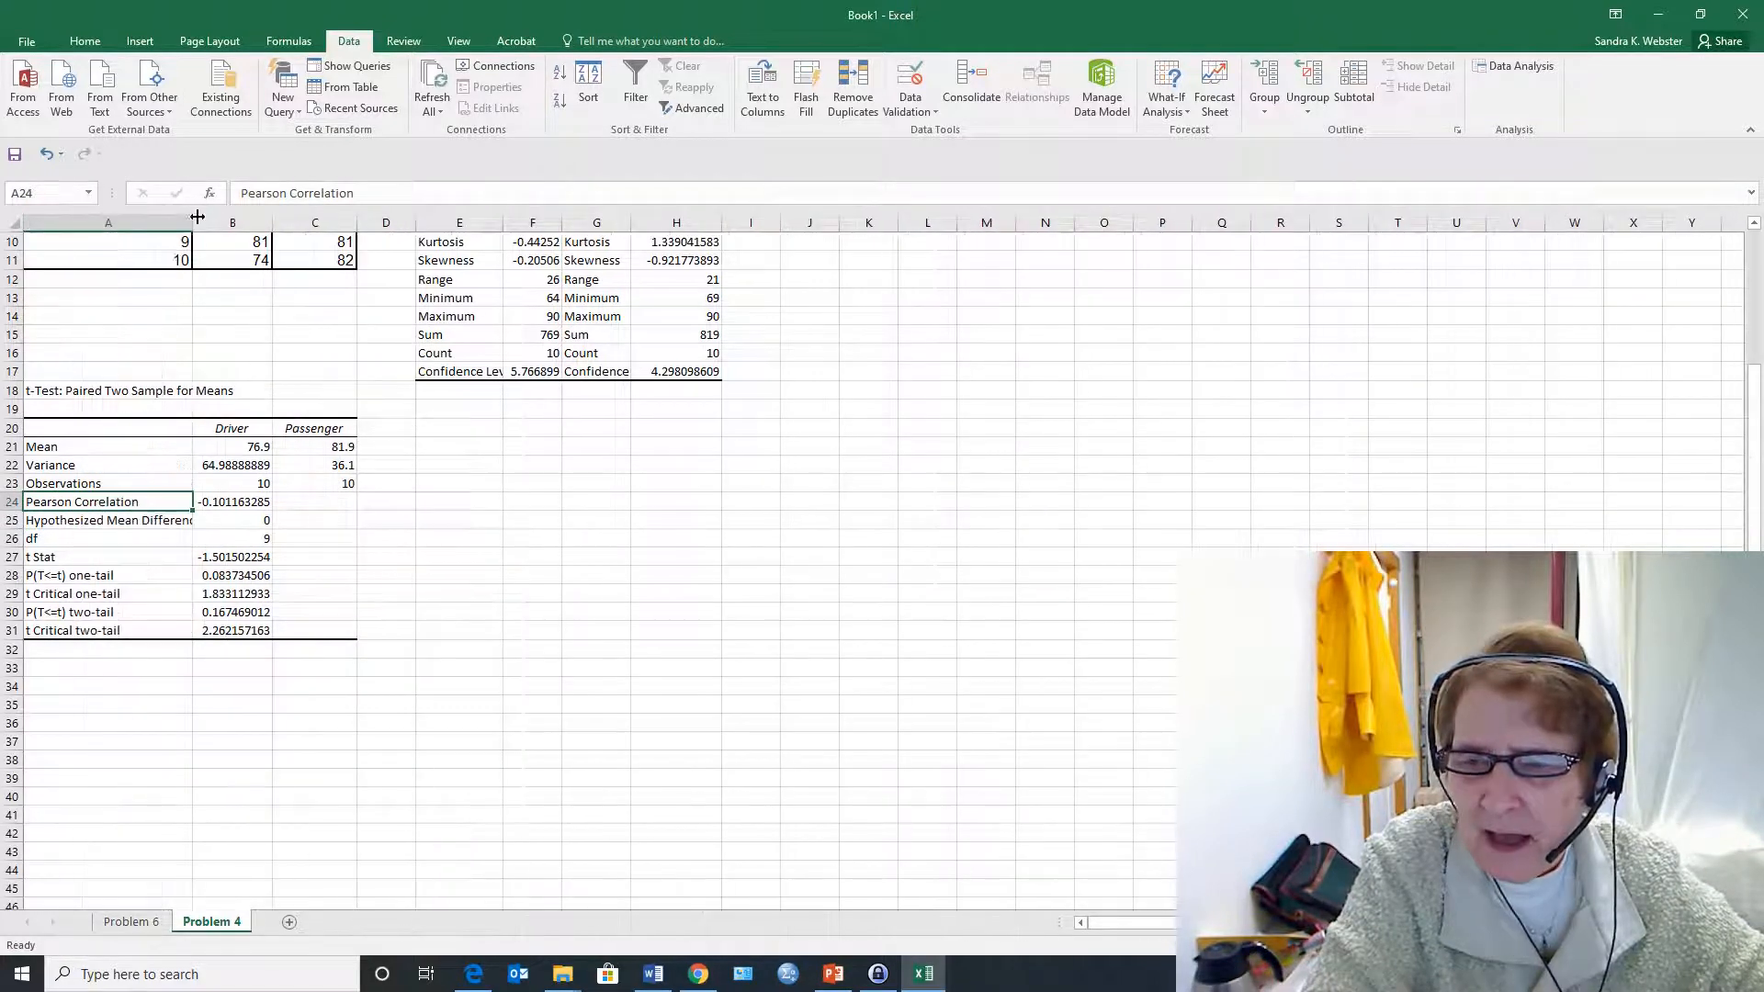
Examine the Pearson correlation, t Stat and one-tail p-value of the t-test alongside the Driver and Passenger means
{"action": "left_click", "coordinate": [220, 519]}
{"action": "left_click", "coordinate": [230, 501]}
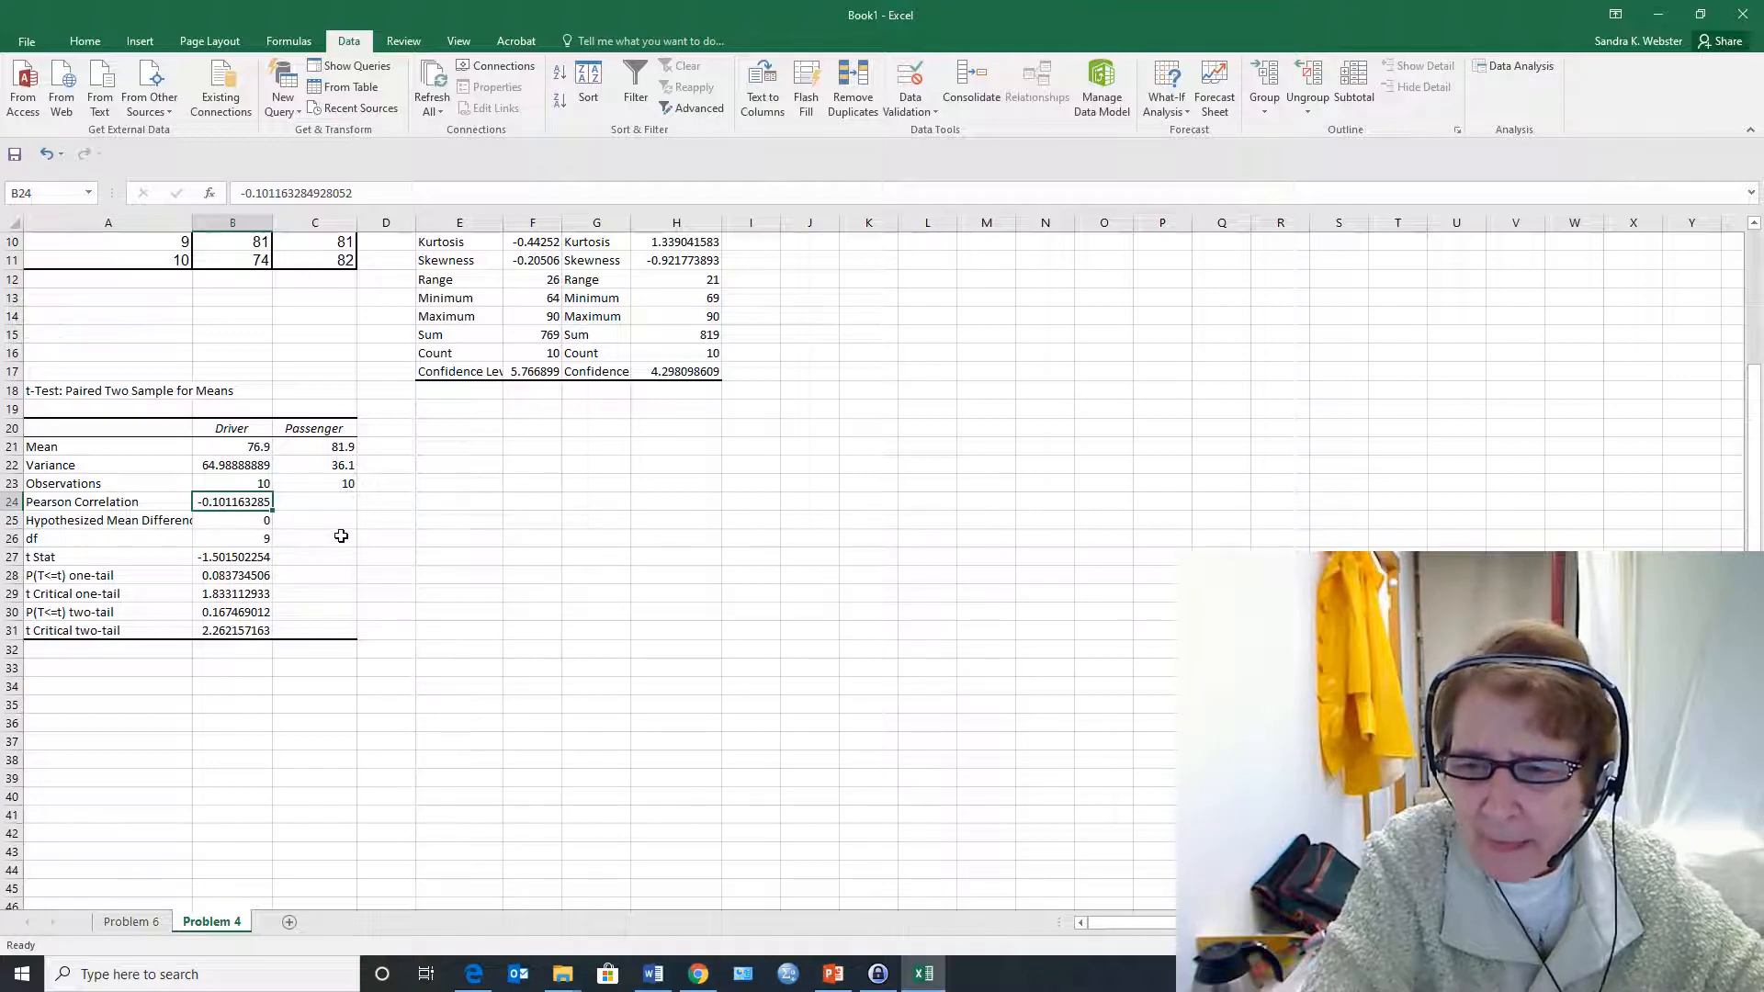
{"action": "left_click", "coordinate": [261, 558]}
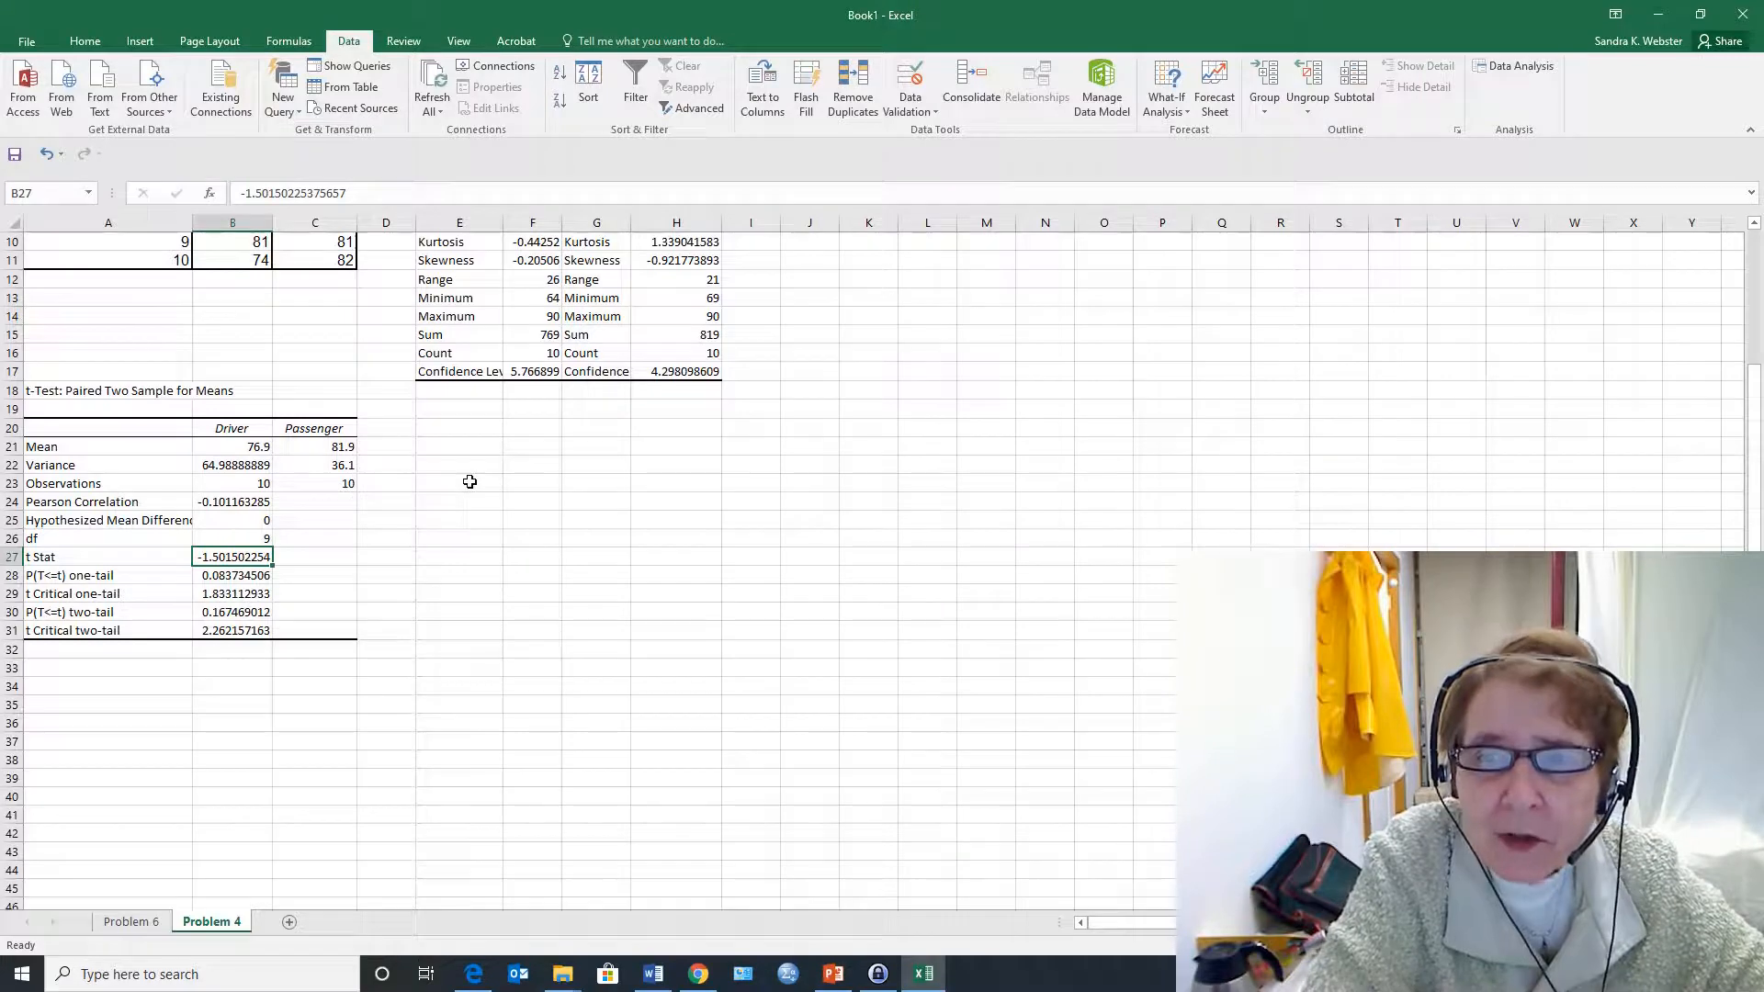
{"action": "scroll", "coordinate": [446, 457], "scroll_direction": "up", "scroll_amount": 3}
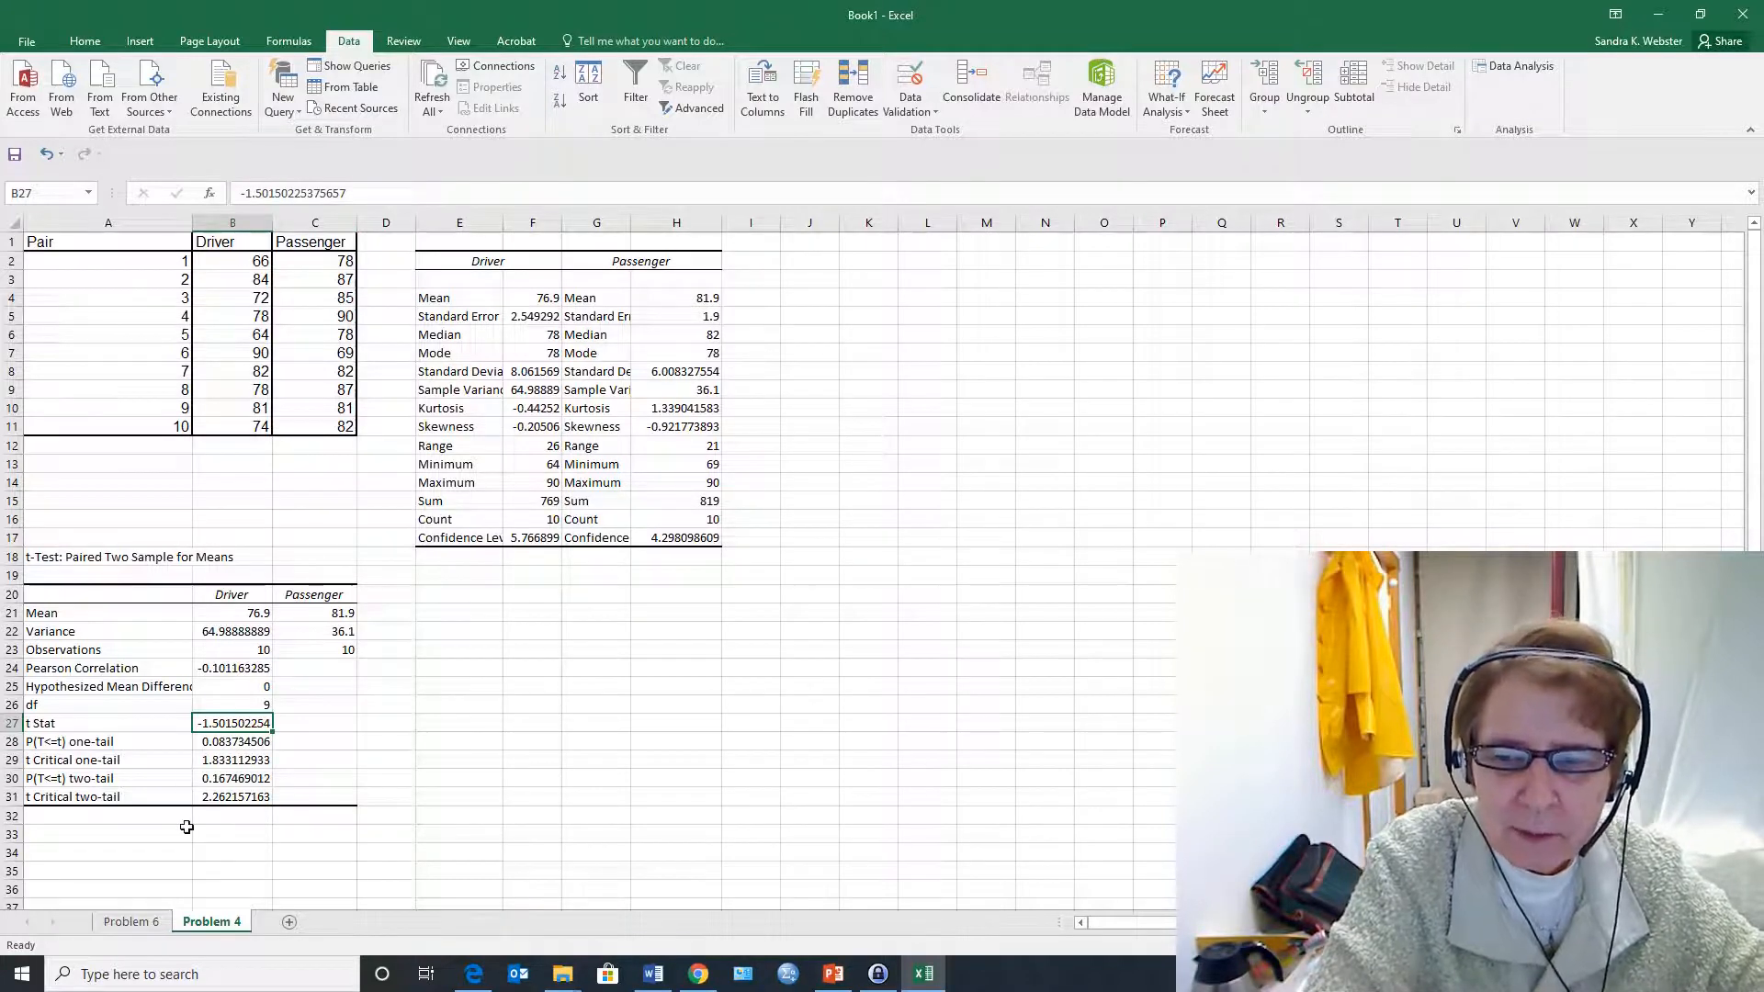
{"action": "left_click", "coordinate": [536, 299]}
{"action": "left_click", "coordinate": [700, 300]}
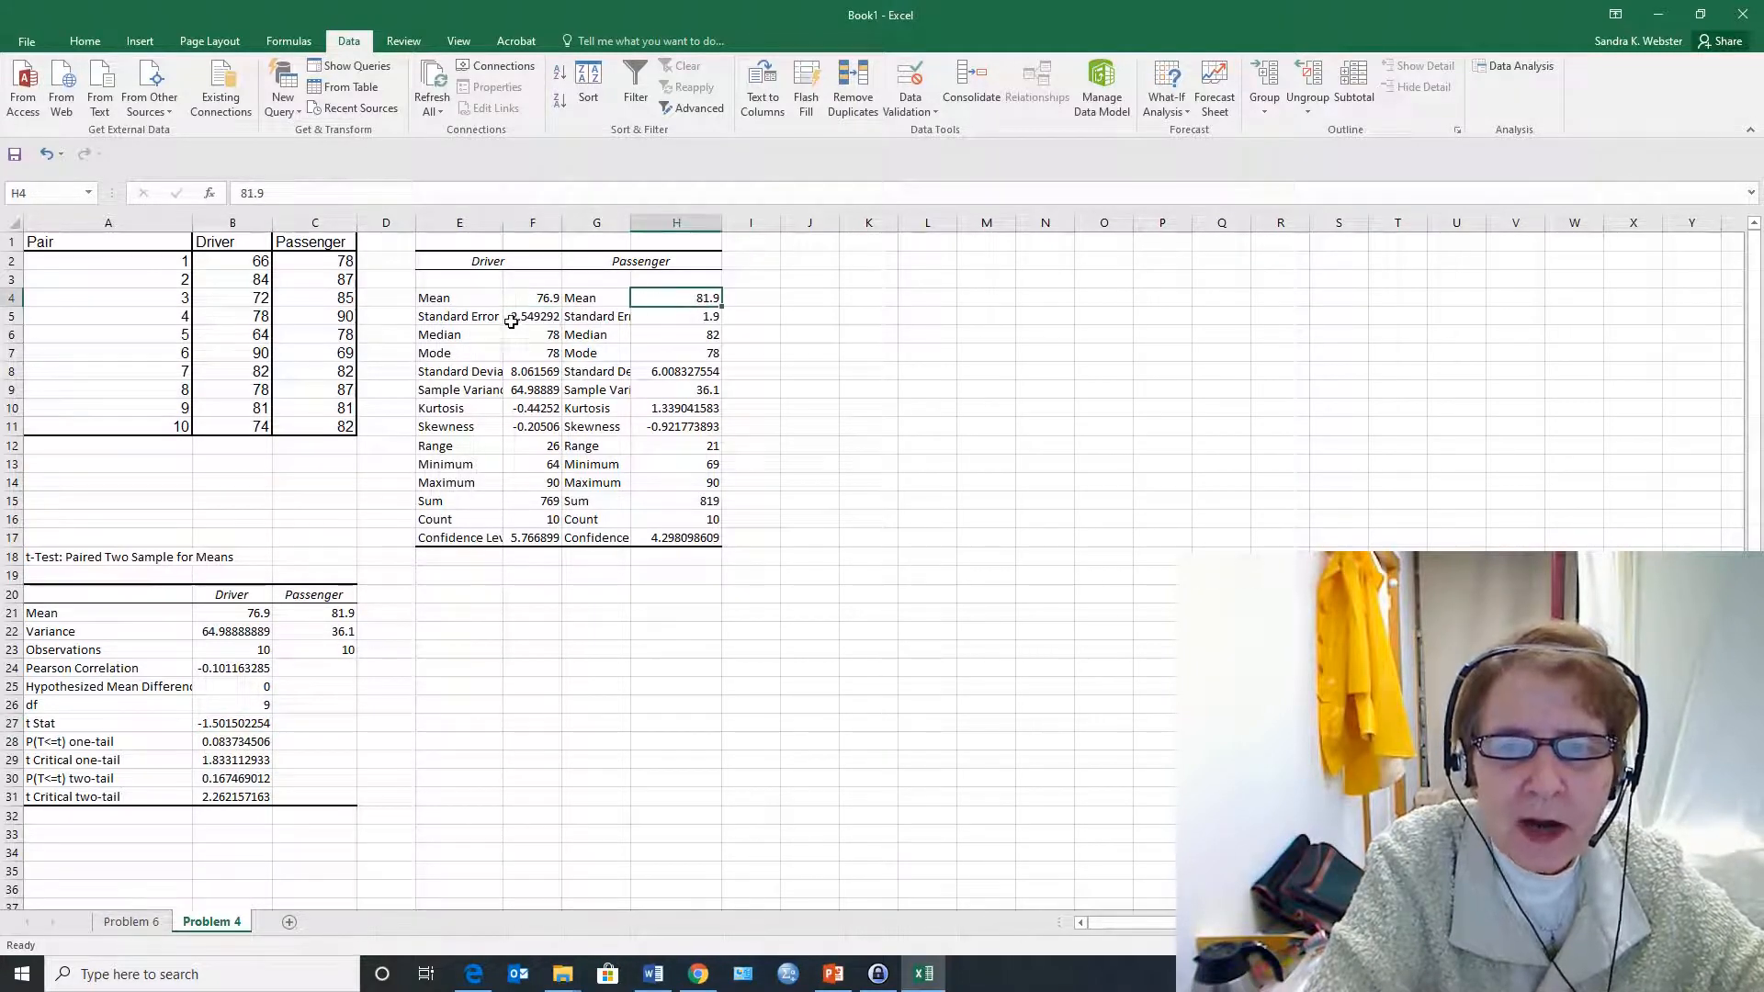
{"action": "left_click_drag", "start_coordinate": [433, 298], "coordinate": [694, 298]}
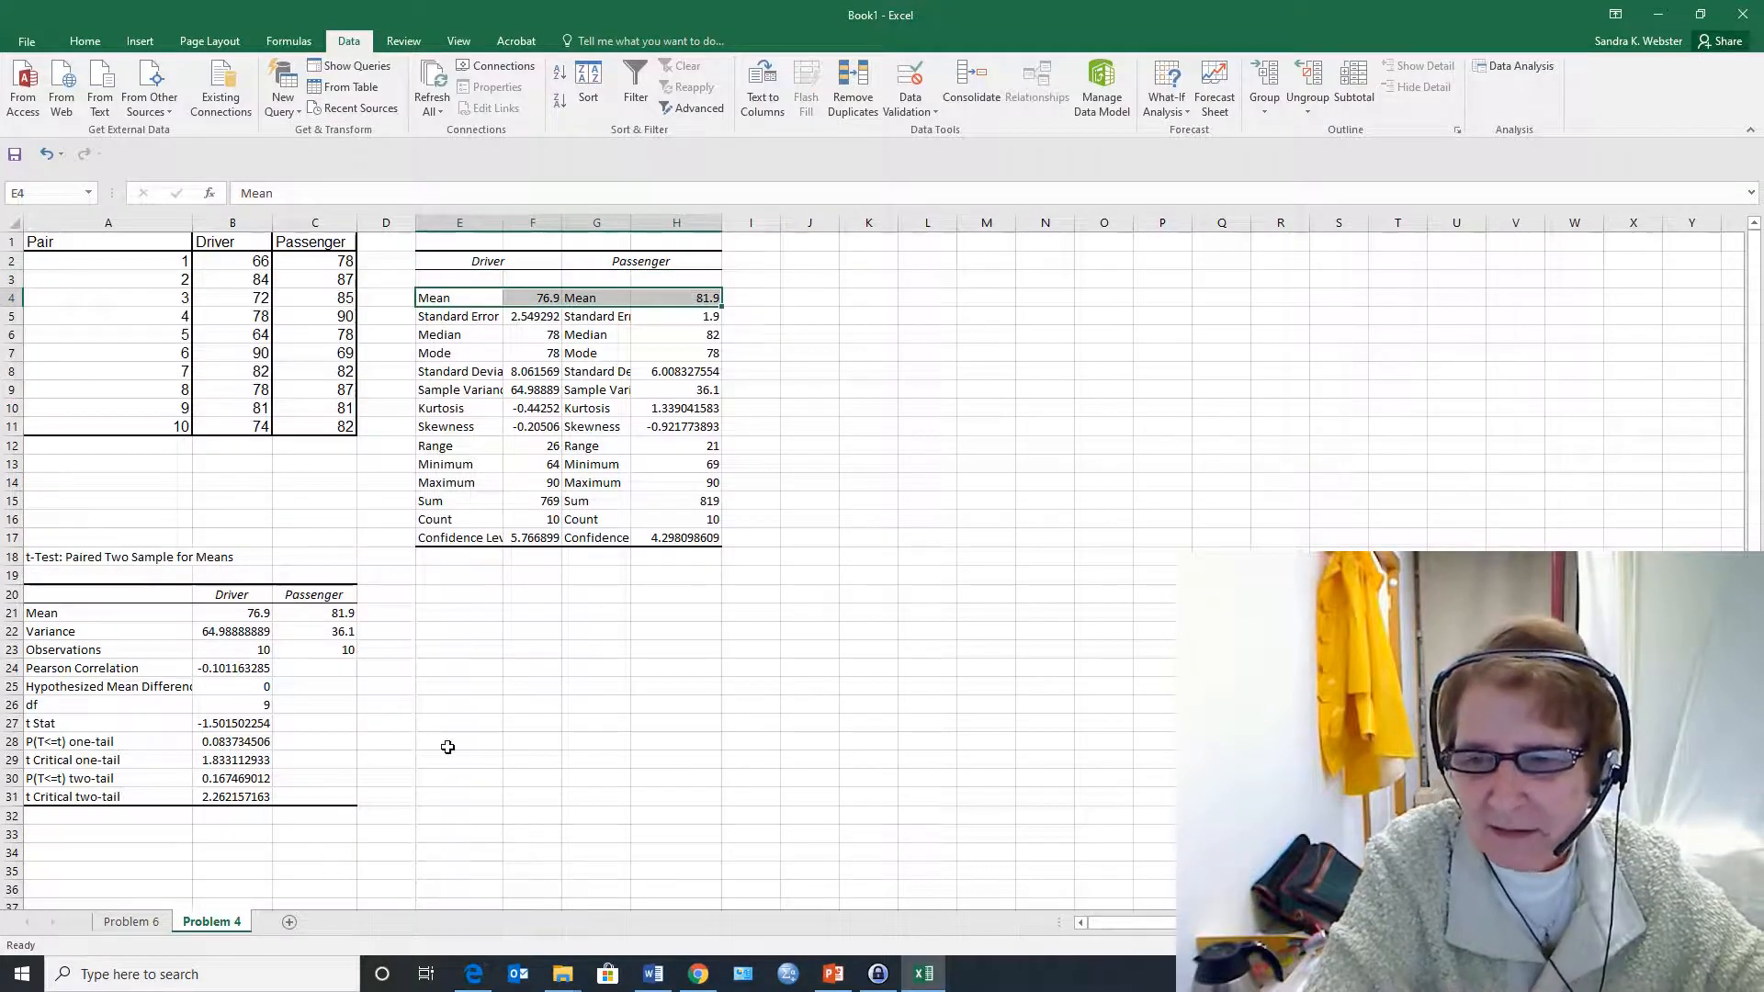
{"action": "left_click", "coordinate": [245, 748]}
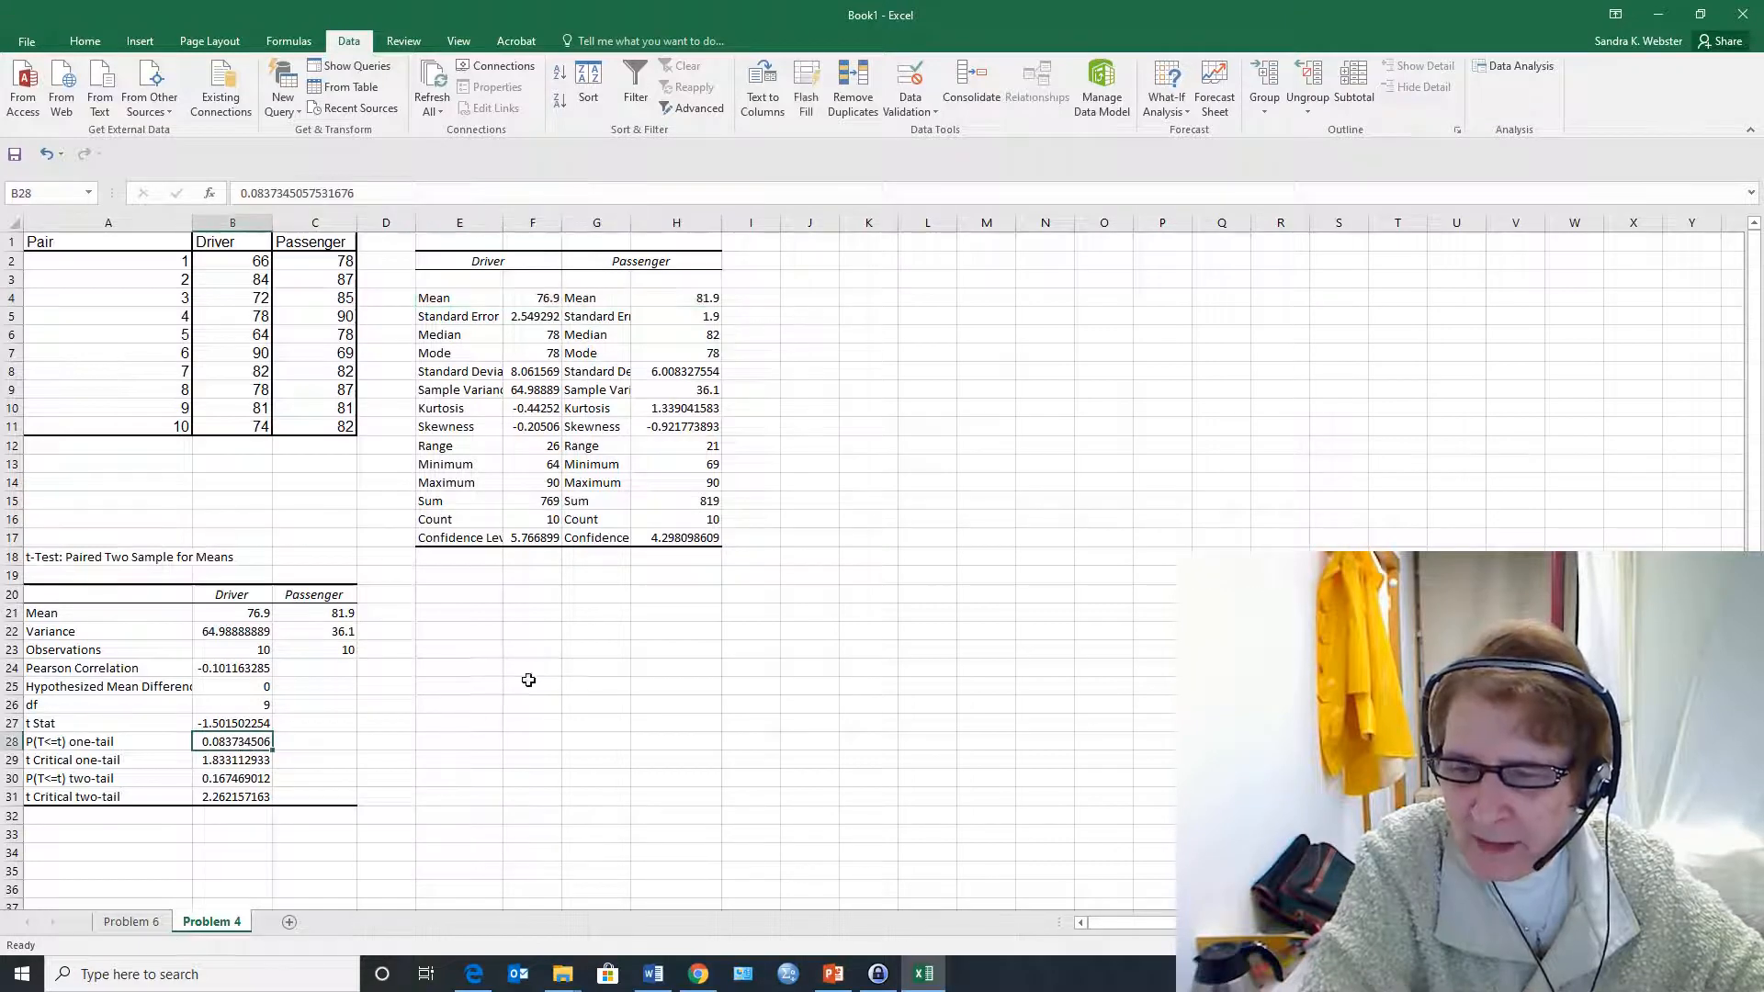
Examine the one-tail and two-tail p-values and critical t values of the paired t-test alongside the t Stat
{"action": "scroll", "coordinate": [547, 658], "scroll_direction": "down", "scroll_amount": 1}
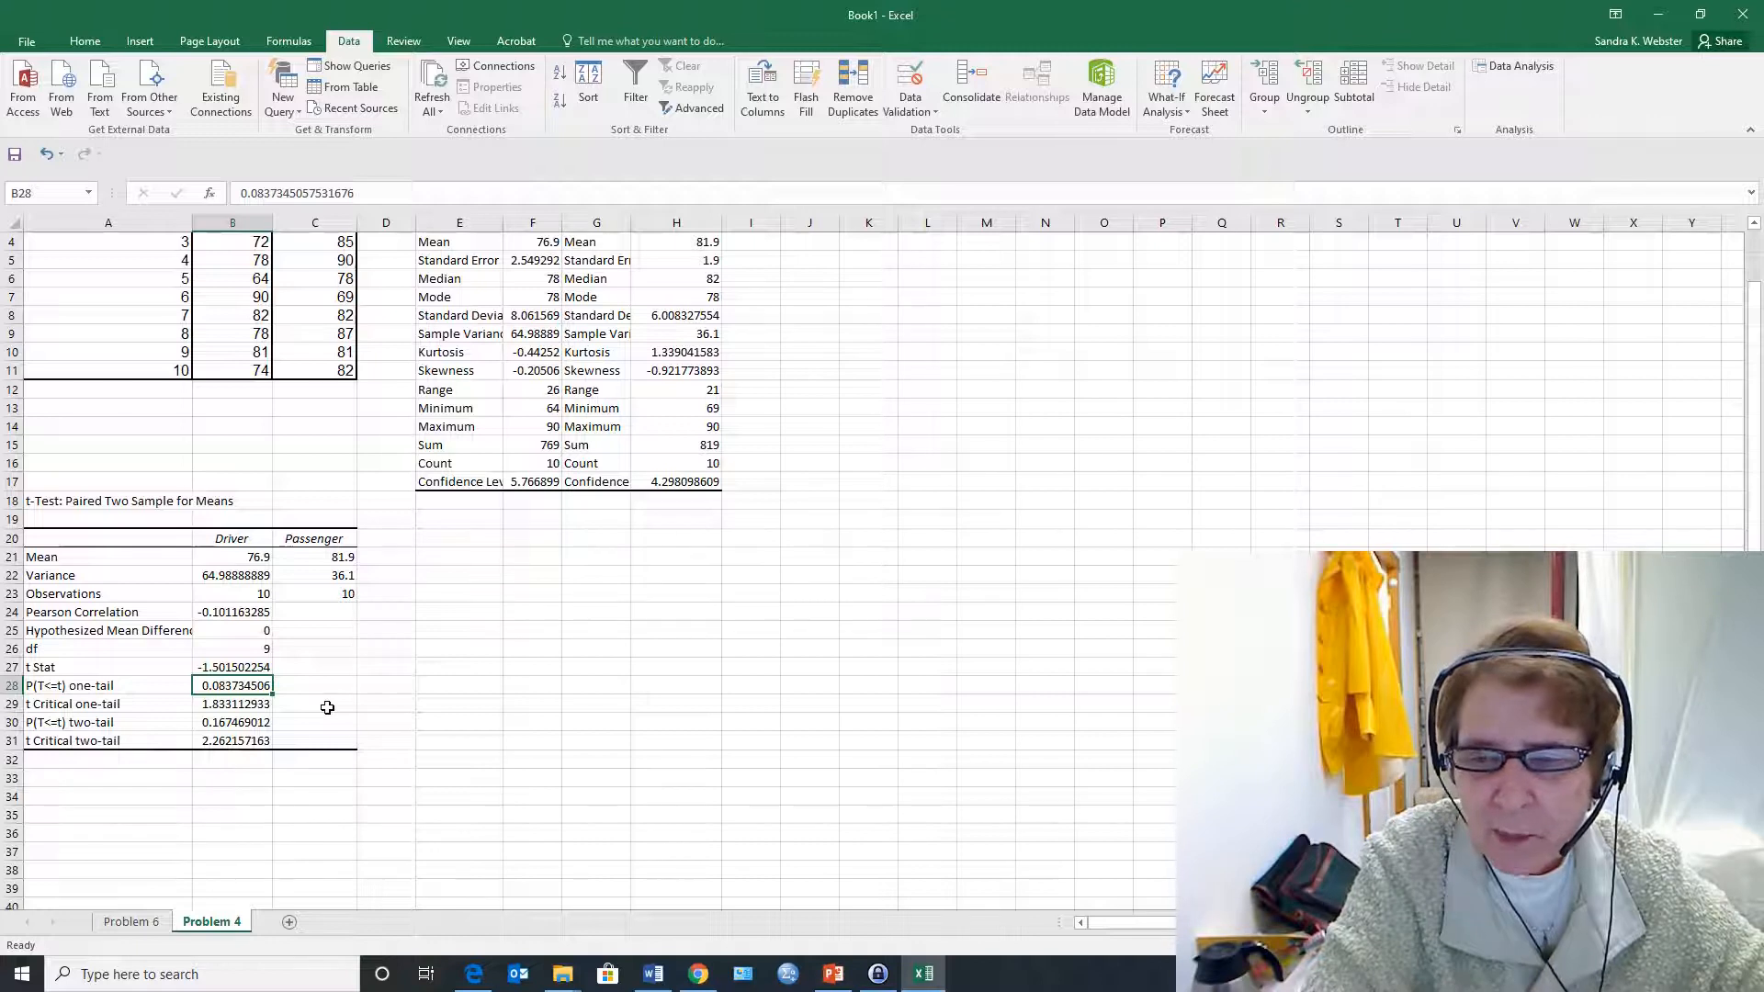
{"action": "left_click", "coordinate": [262, 701]}
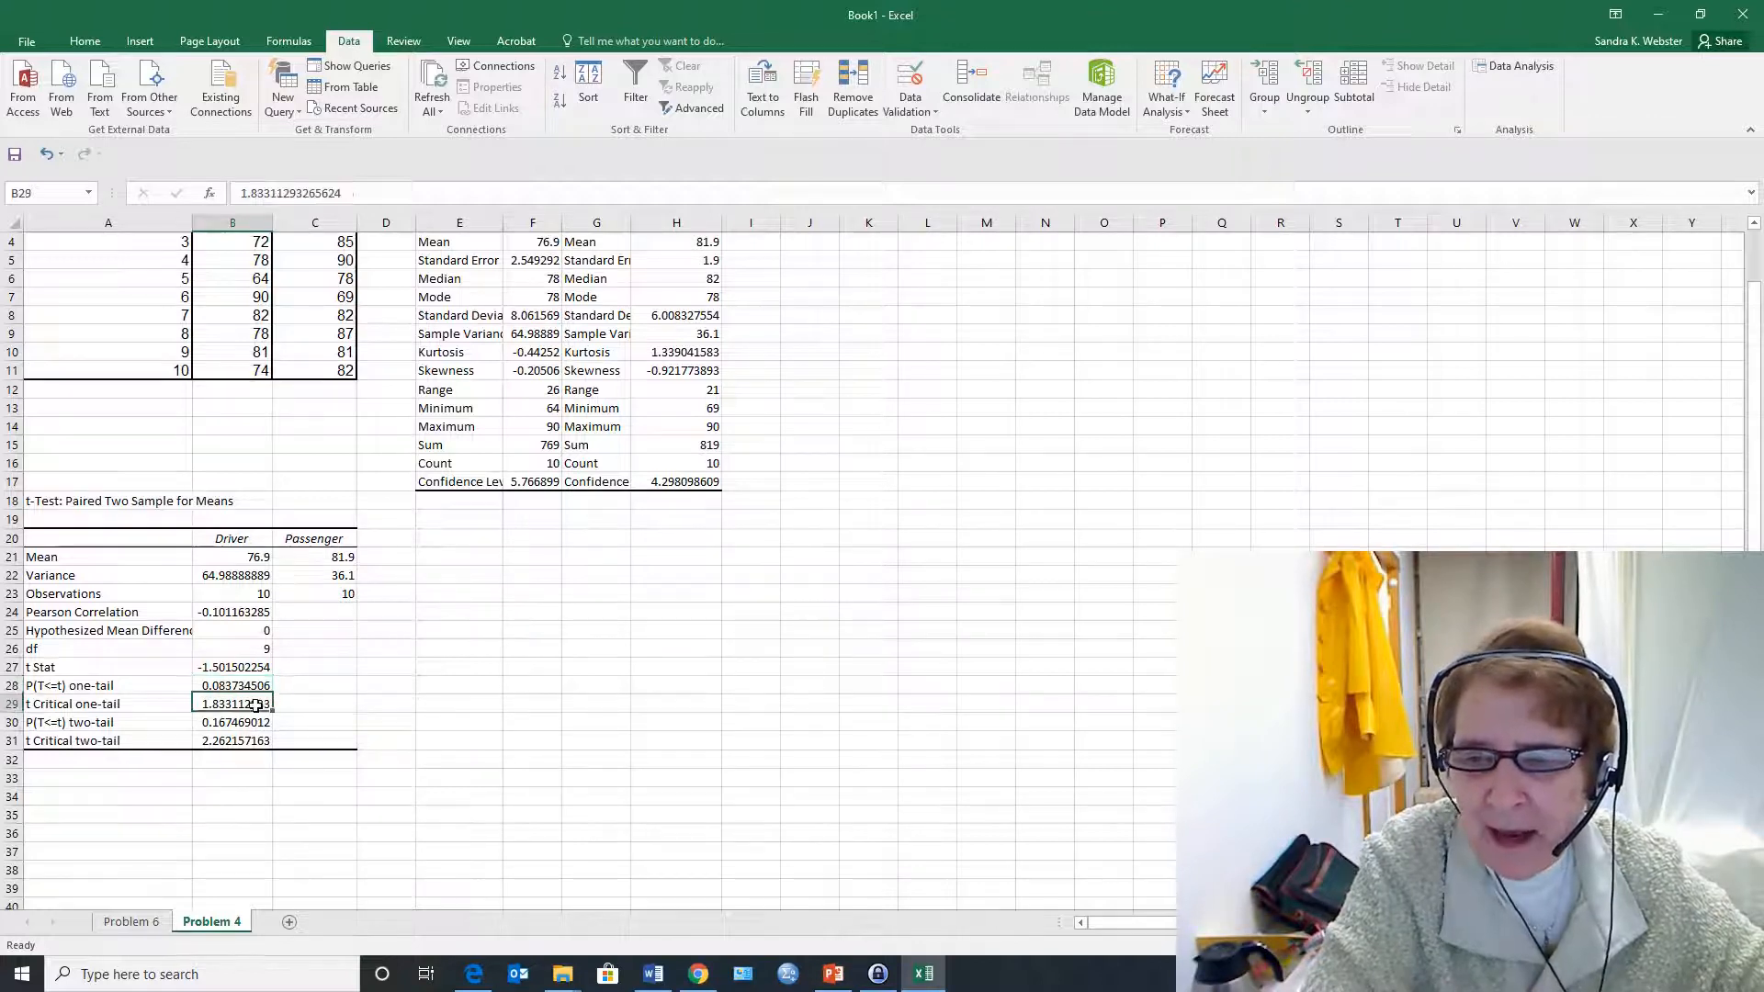
{"action": "left_click", "coordinate": [227, 726]}
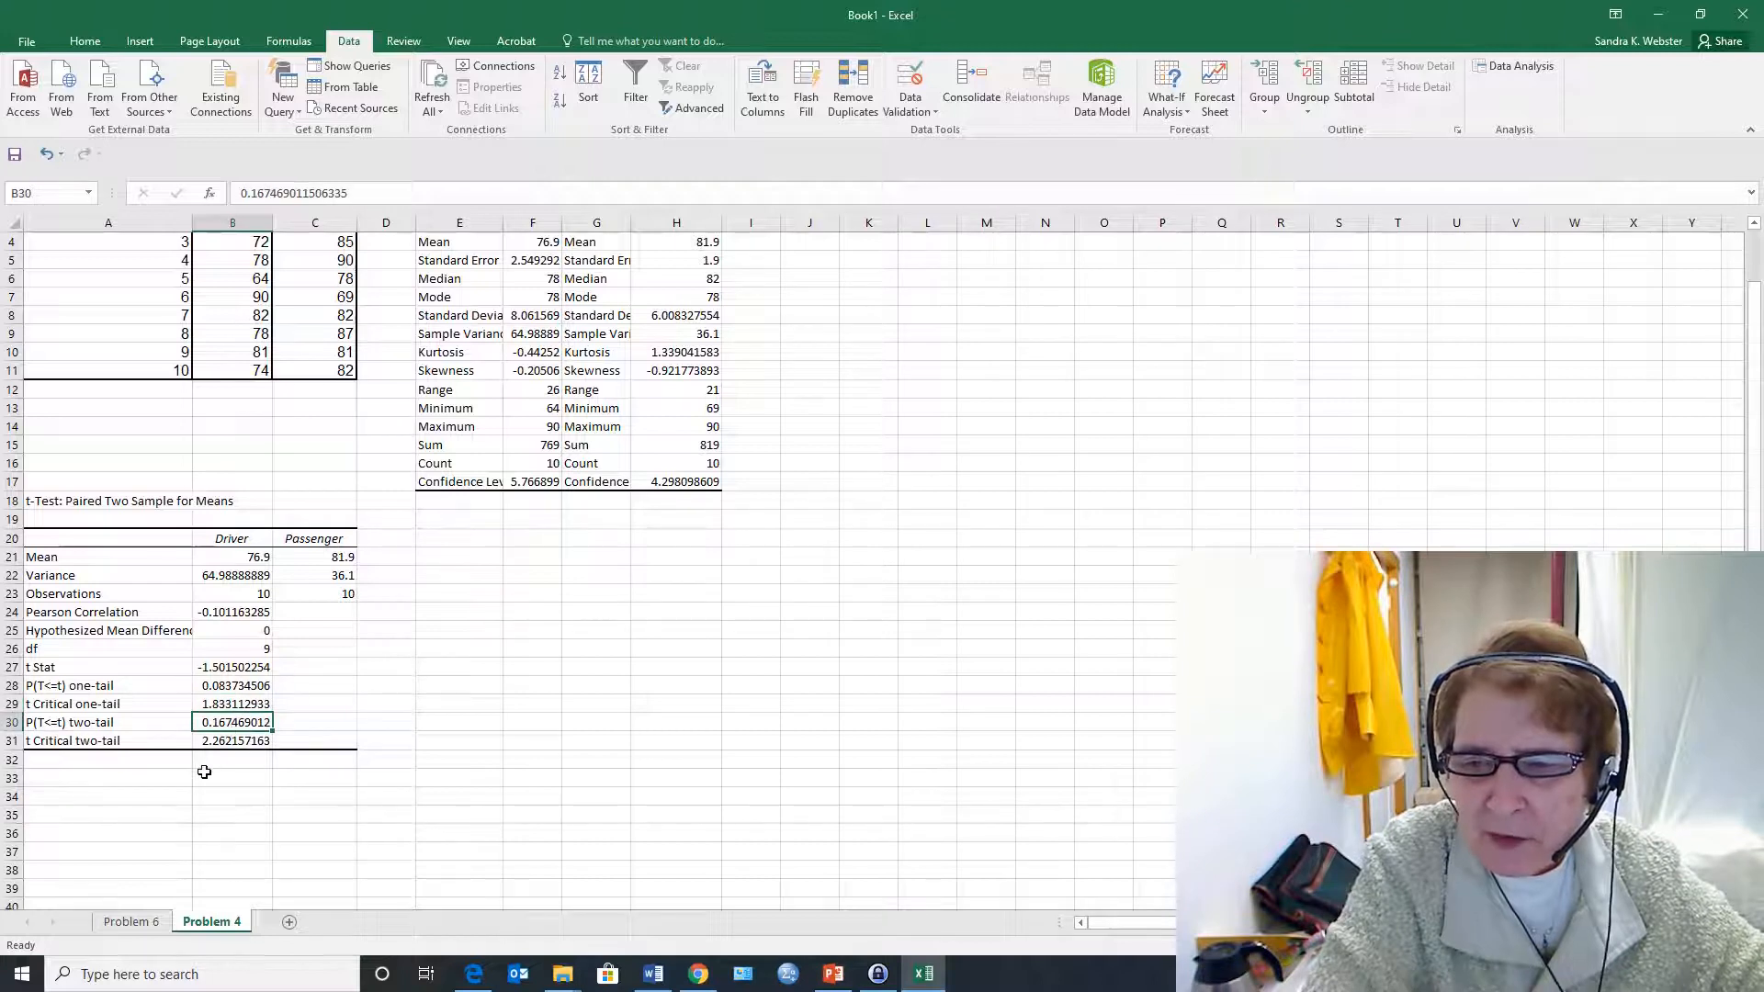
{"action": "left_click", "coordinate": [222, 748]}
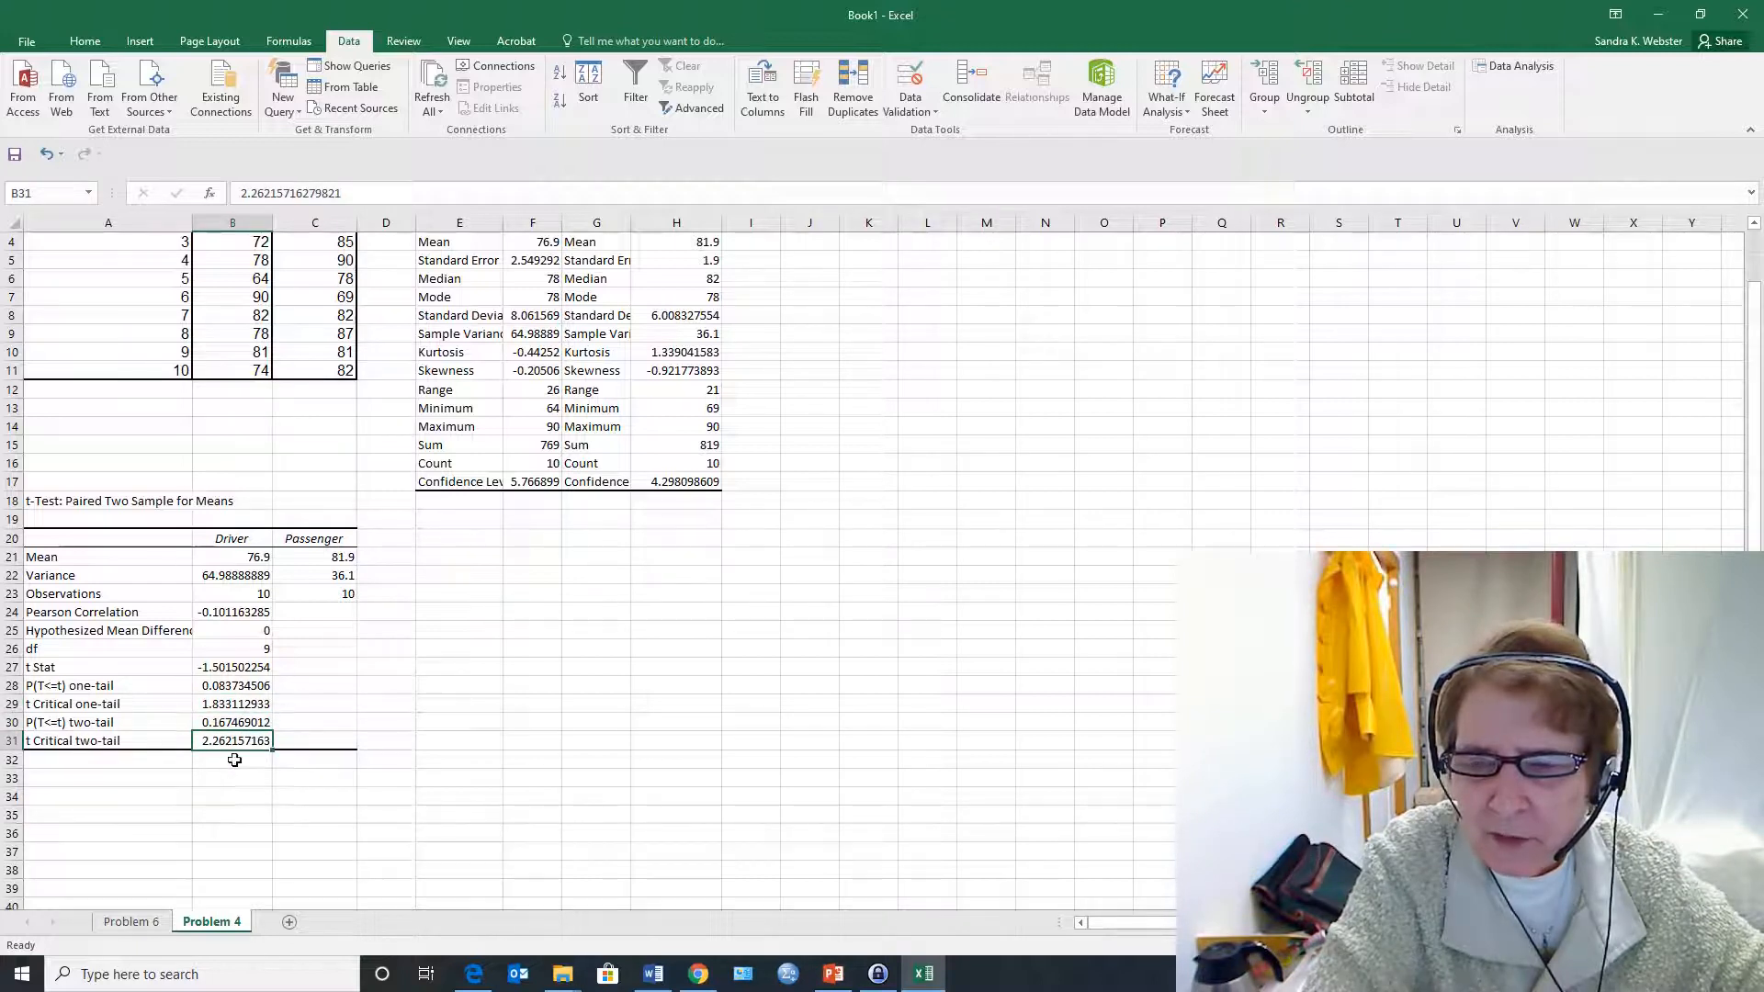
{"action": "left_click_drag", "start_coordinate": [262, 682], "coordinate": [251, 653]}
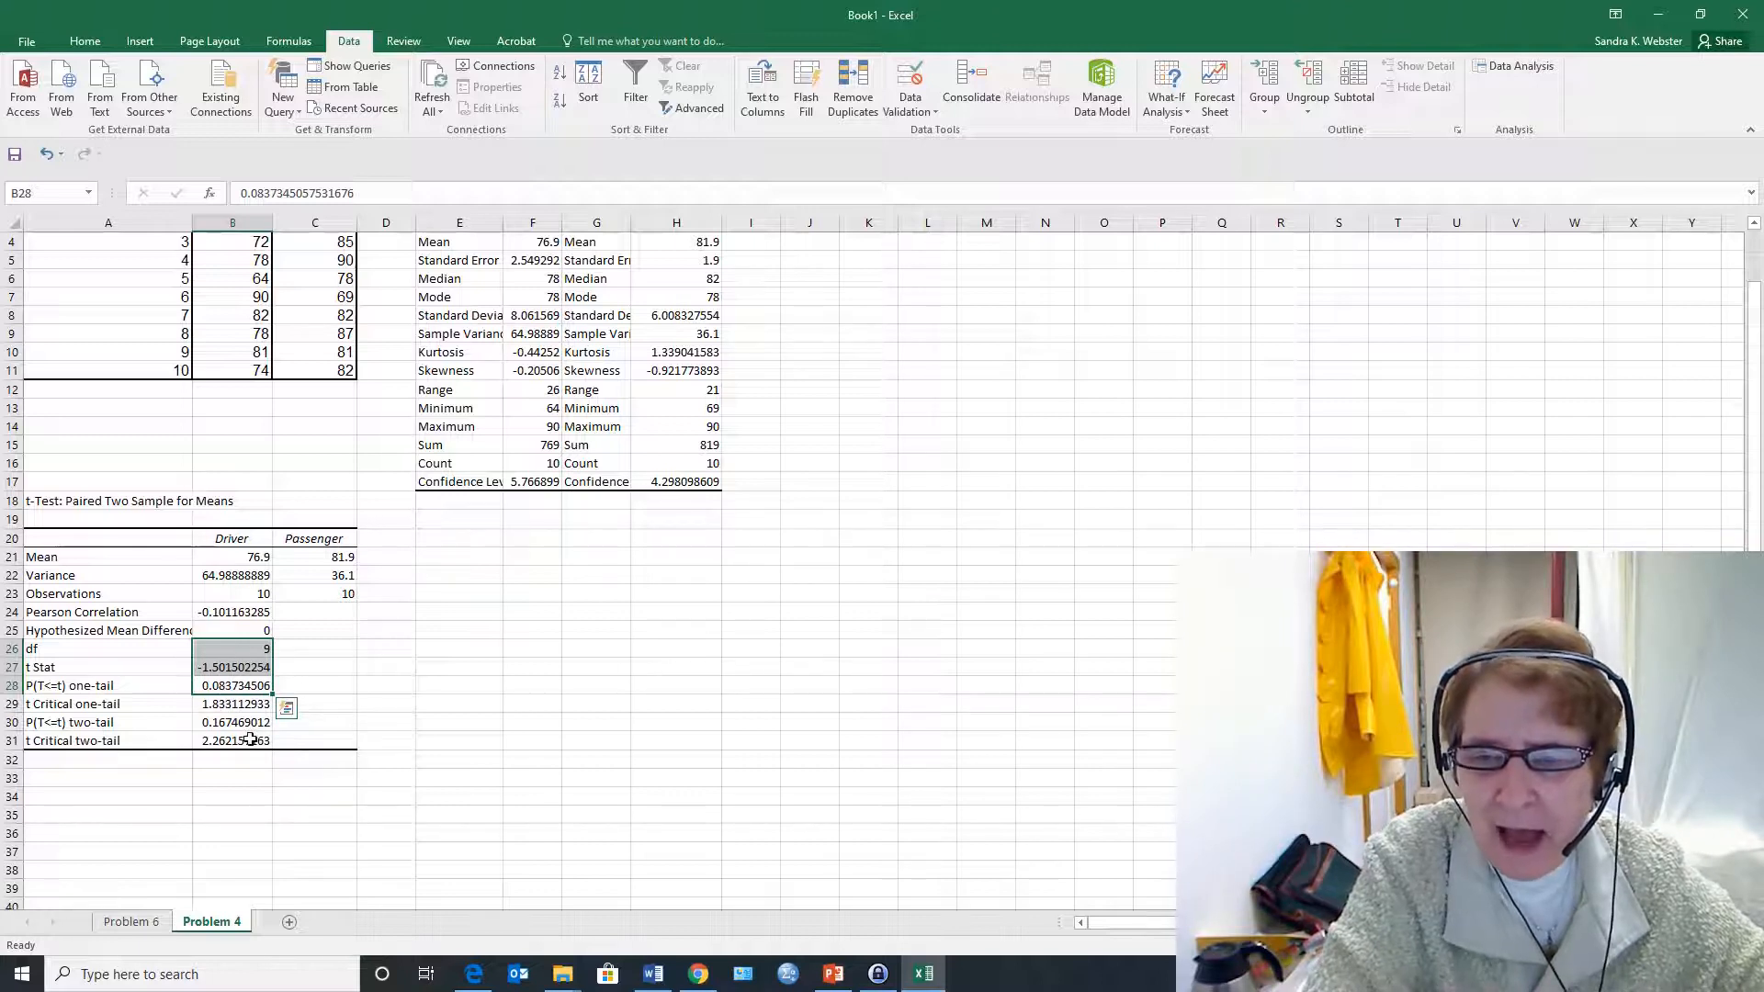
{"action": "left_click", "coordinate": [255, 687]}
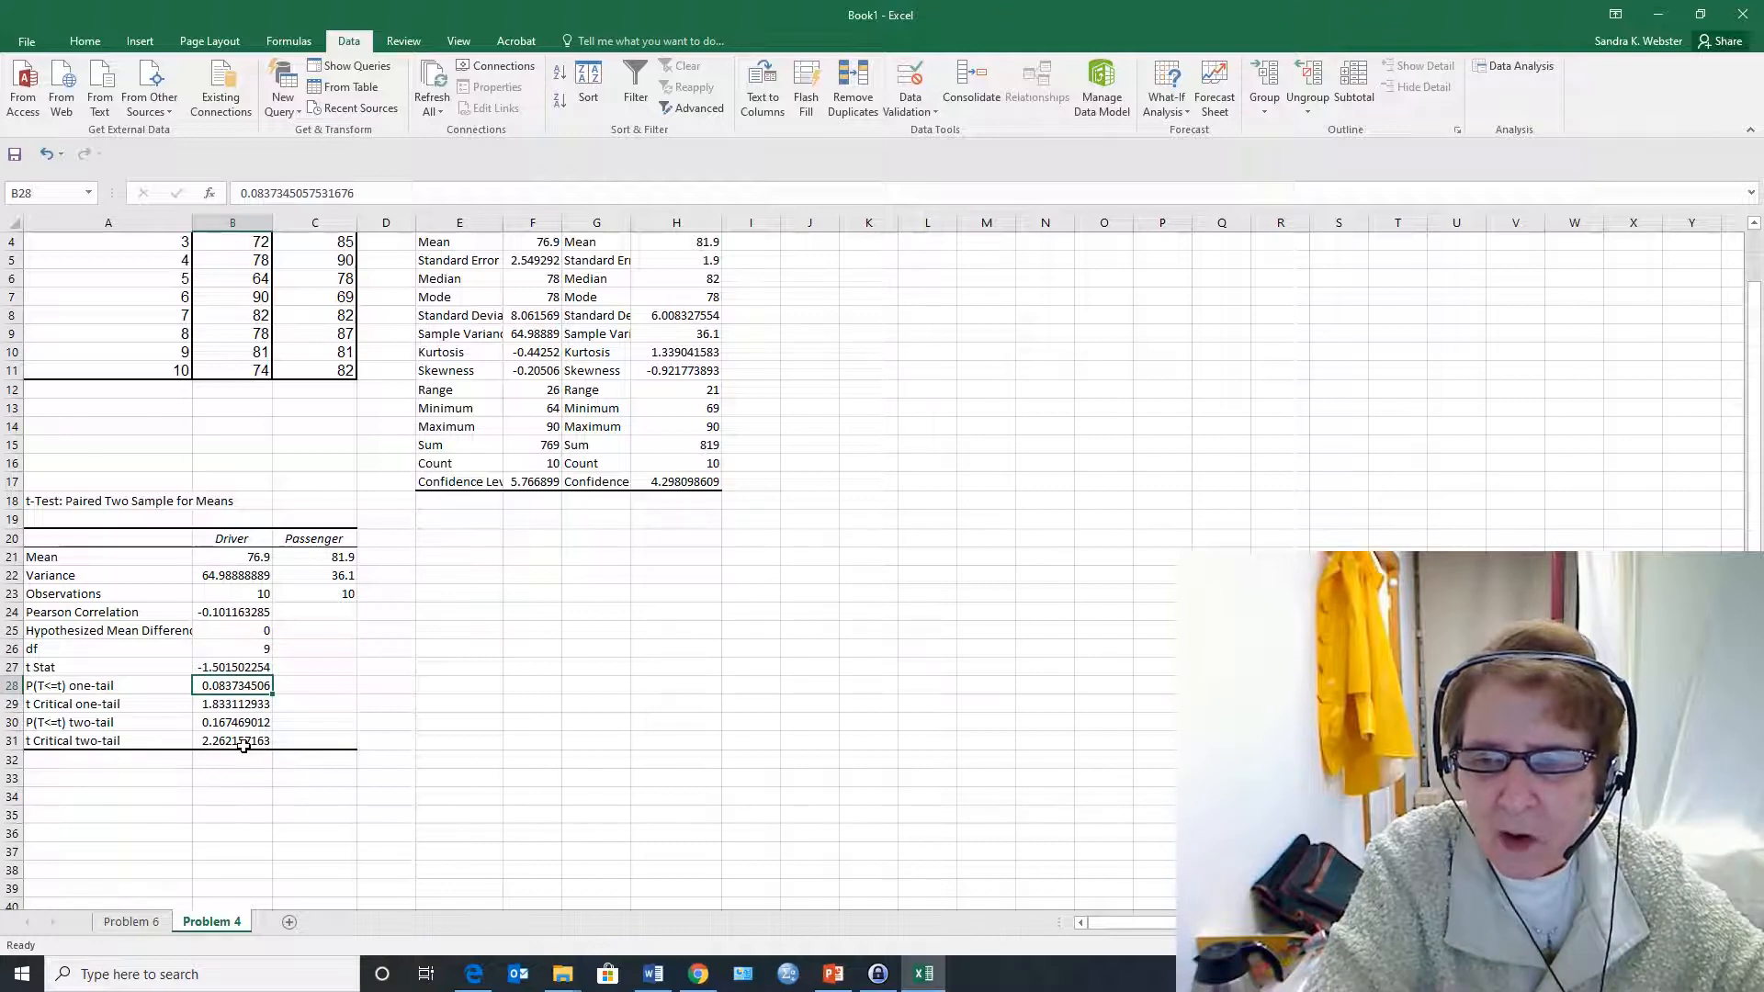
{"action": "left_click", "coordinate": [246, 725]}
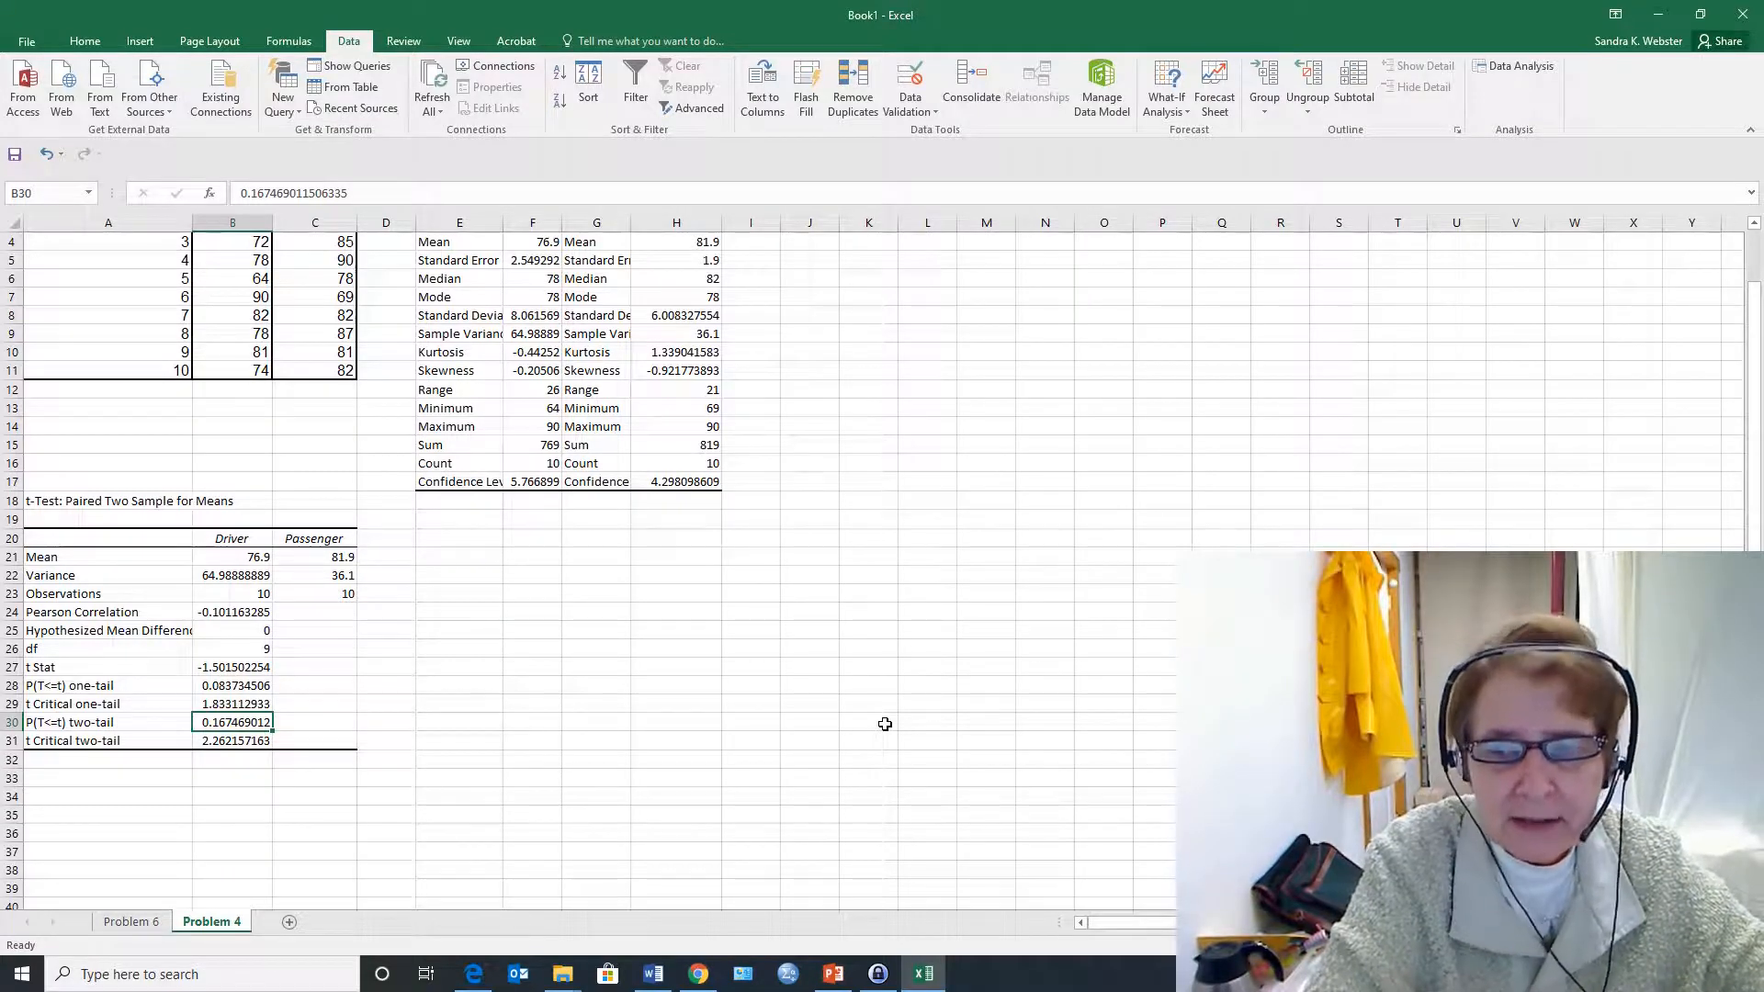
{"action": "left_click", "coordinate": [28, 726]}
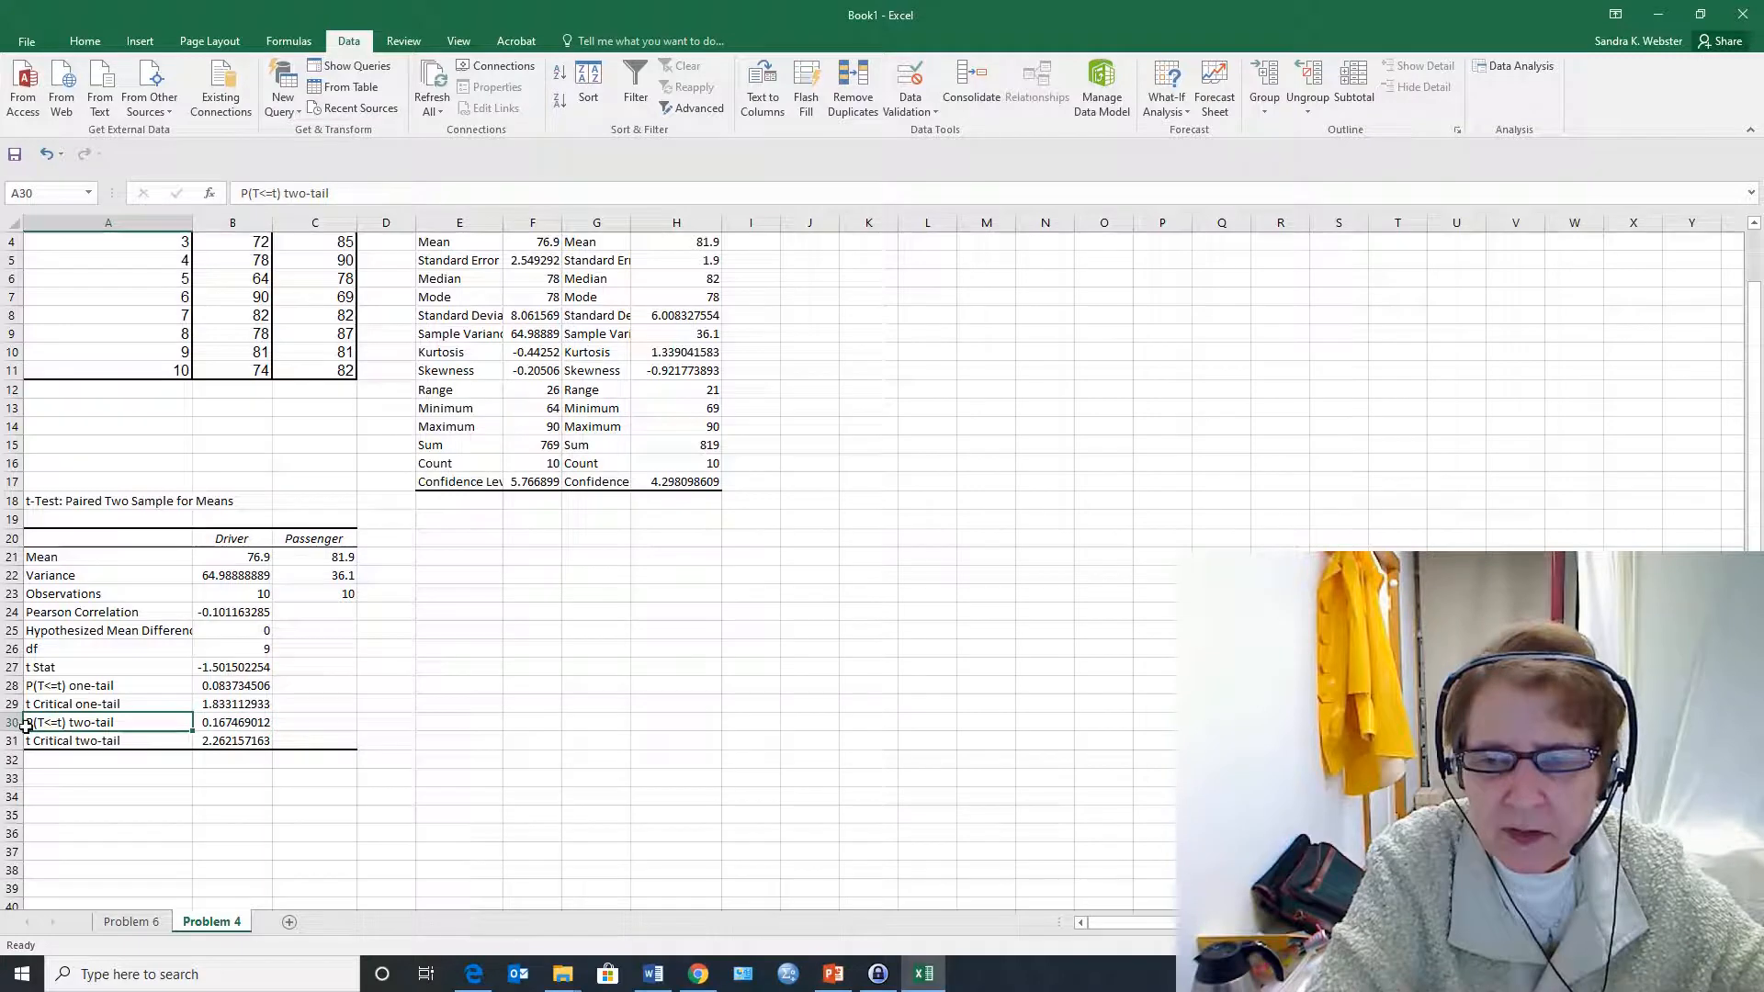
{"action": "left_click", "coordinate": [233, 723]}
{"action": "left_click", "coordinate": [250, 665]}
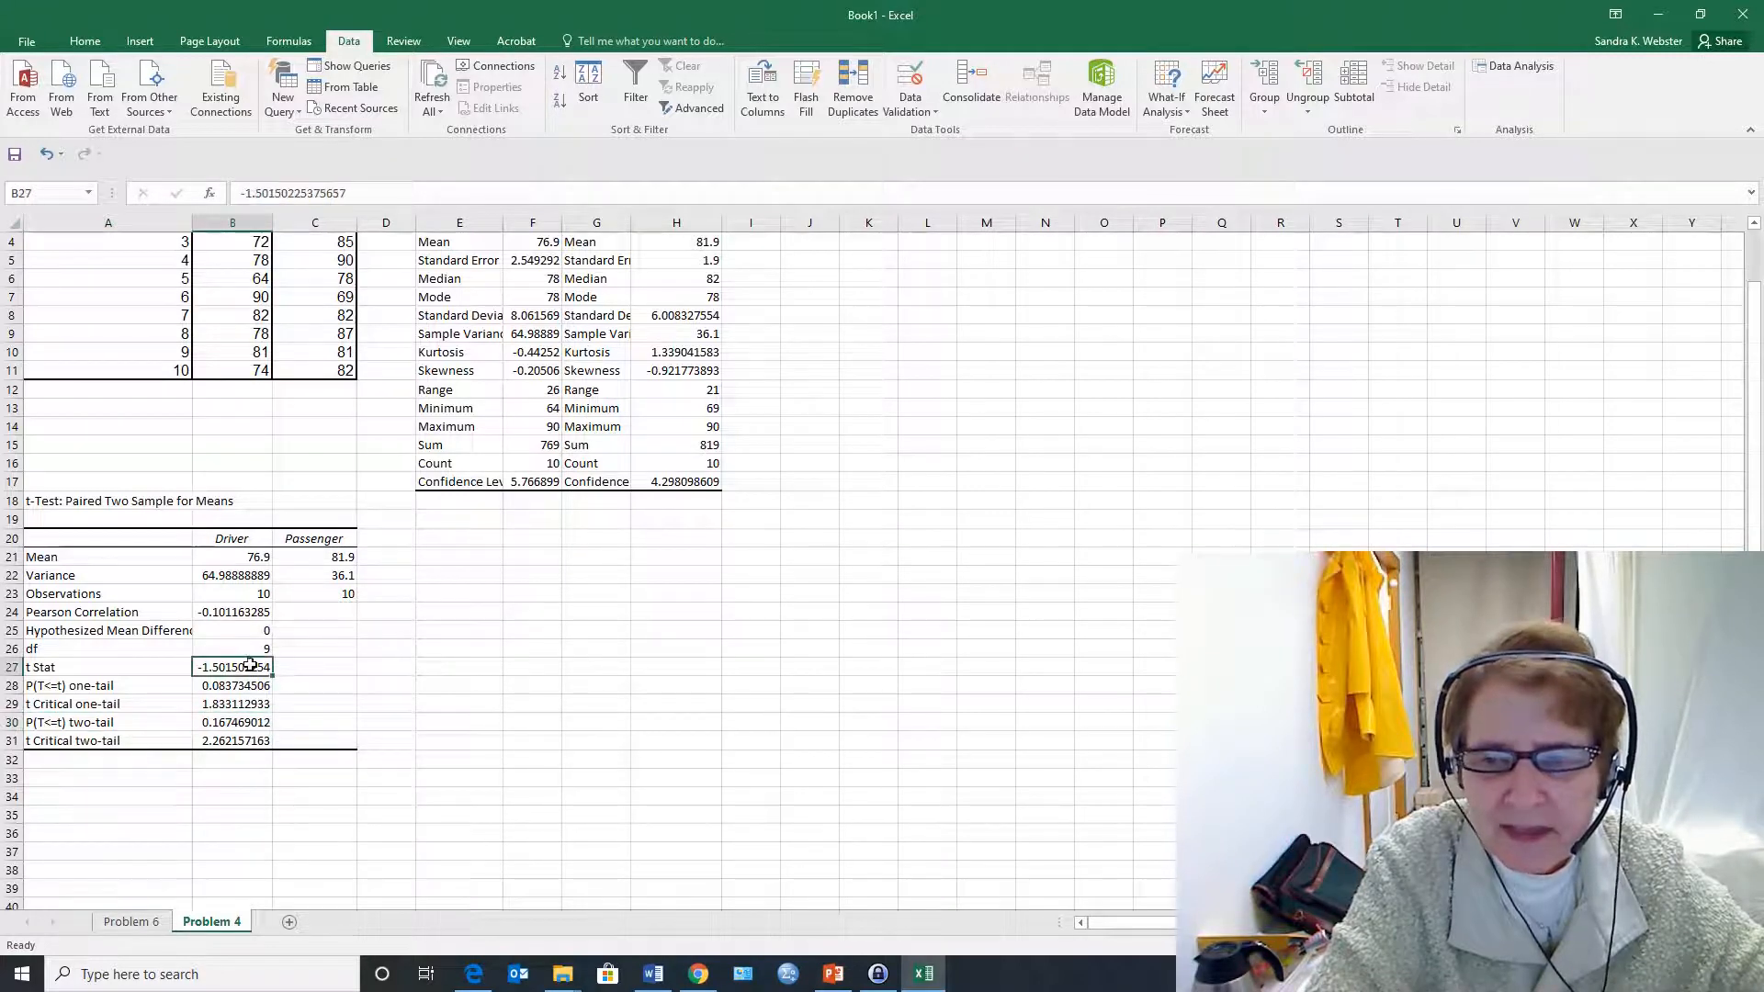